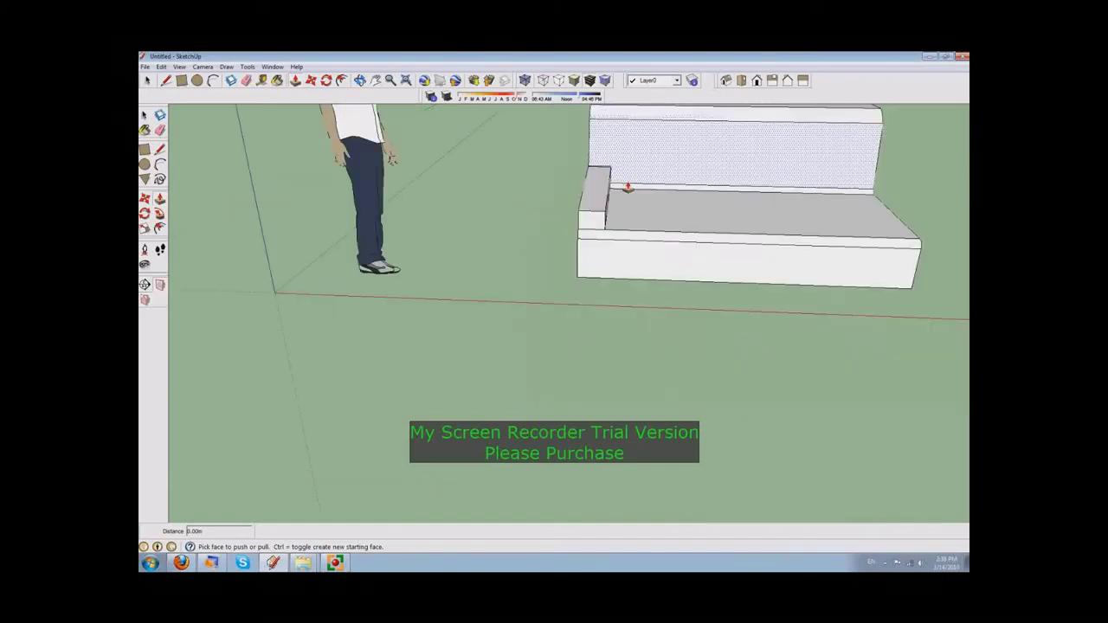
- Centre the sofa in view and delete the armrest's inner side face
left_click(375, 80)
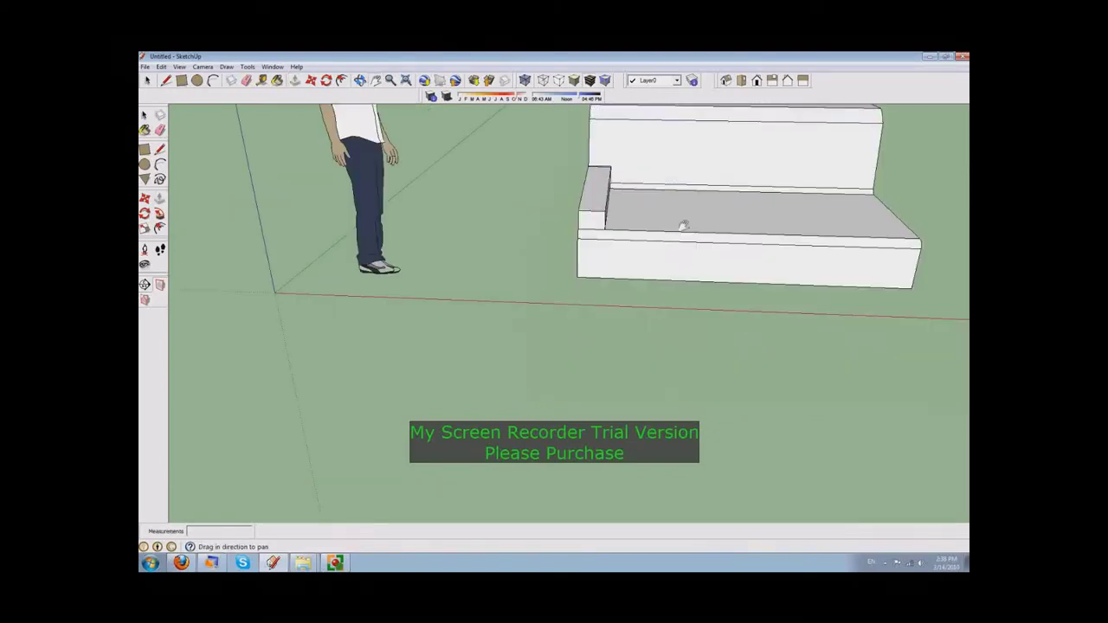
left_click_drag(683, 225, 568, 262)
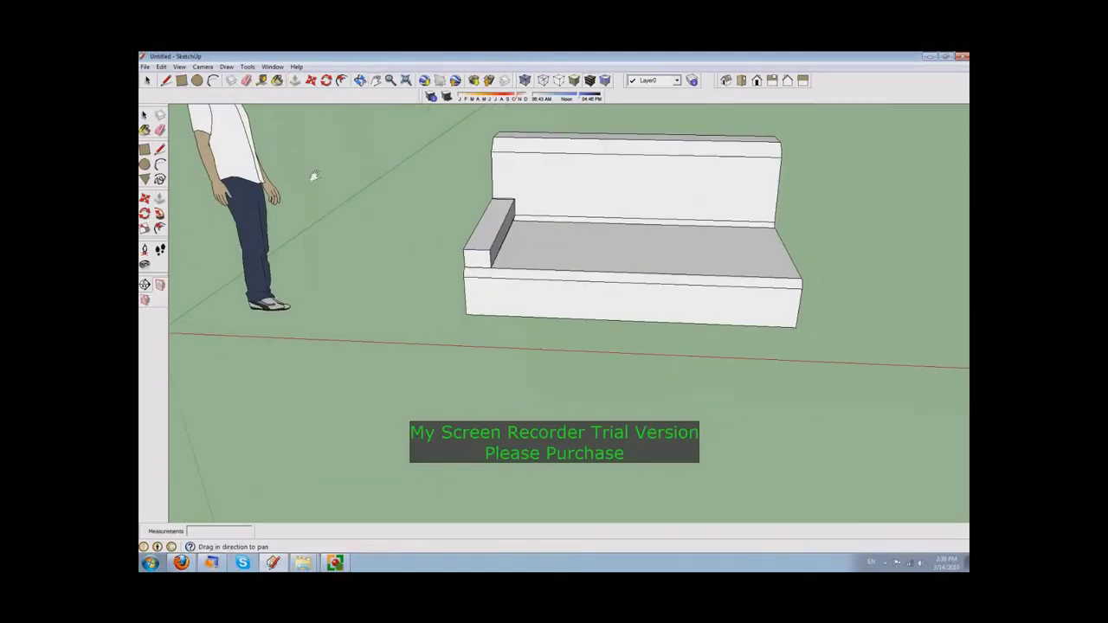
scroll(486, 190, "down", 3)
scroll(487, 190, "up", 3)
scroll(487, 189, "up", 2)
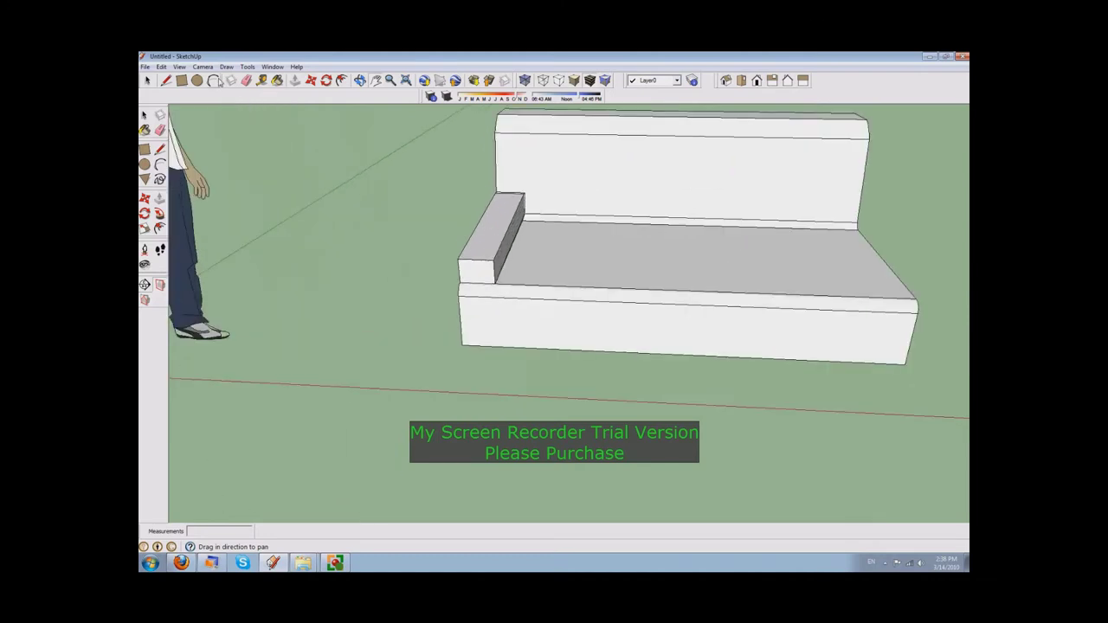
key("space")
left_click(496, 252)
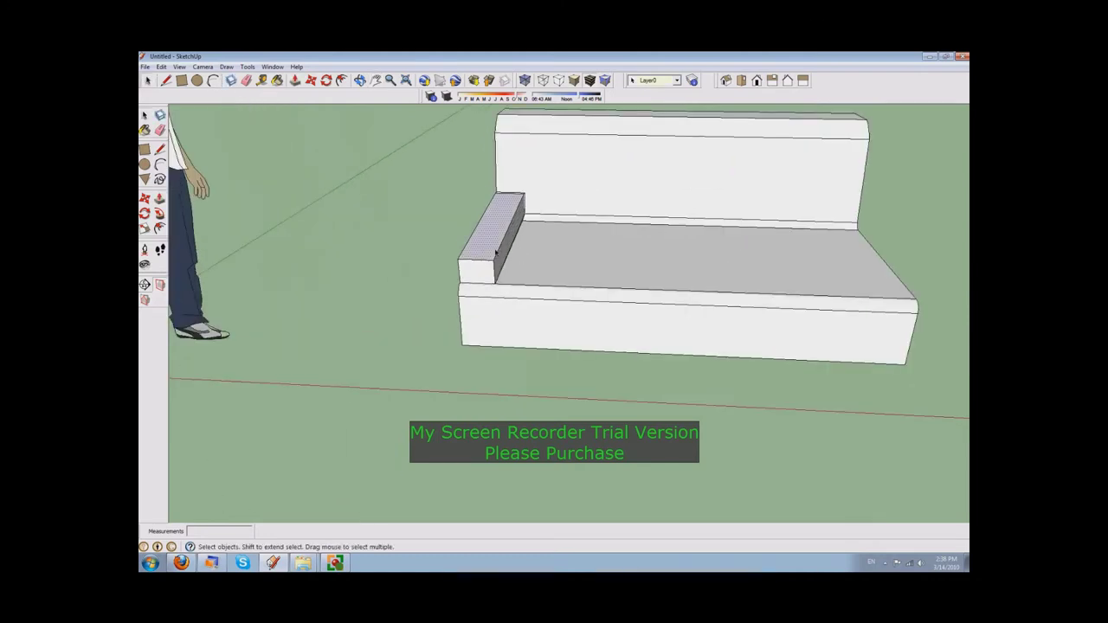
key("Delete")
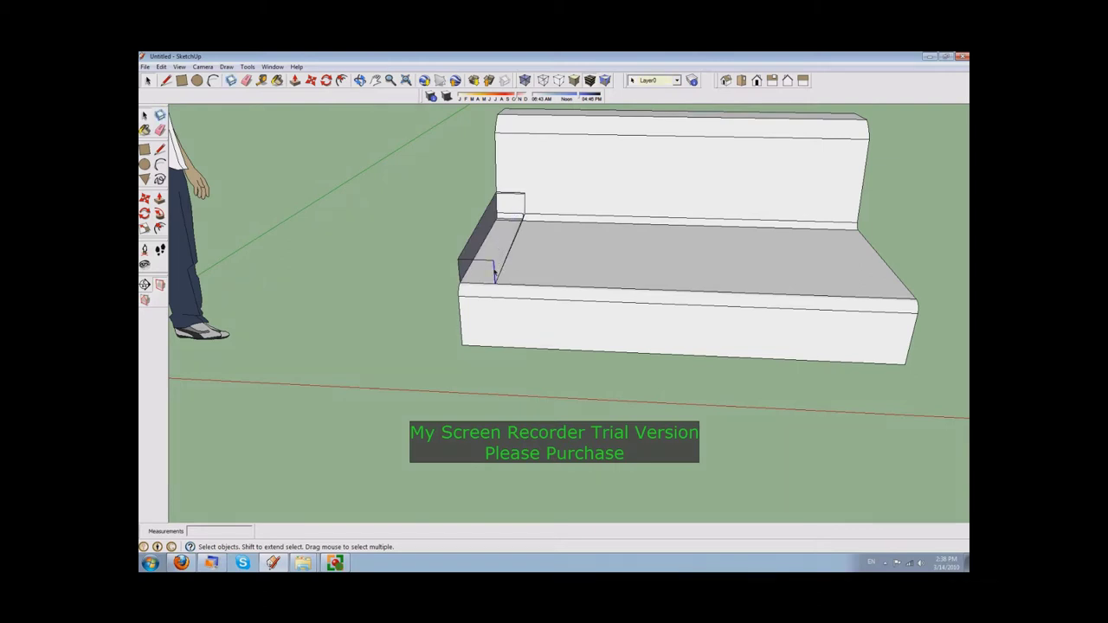
- Delete the remaining armrest faces and edges, undoing back to the armless sofa
left_click(470, 263)
key("Delete")
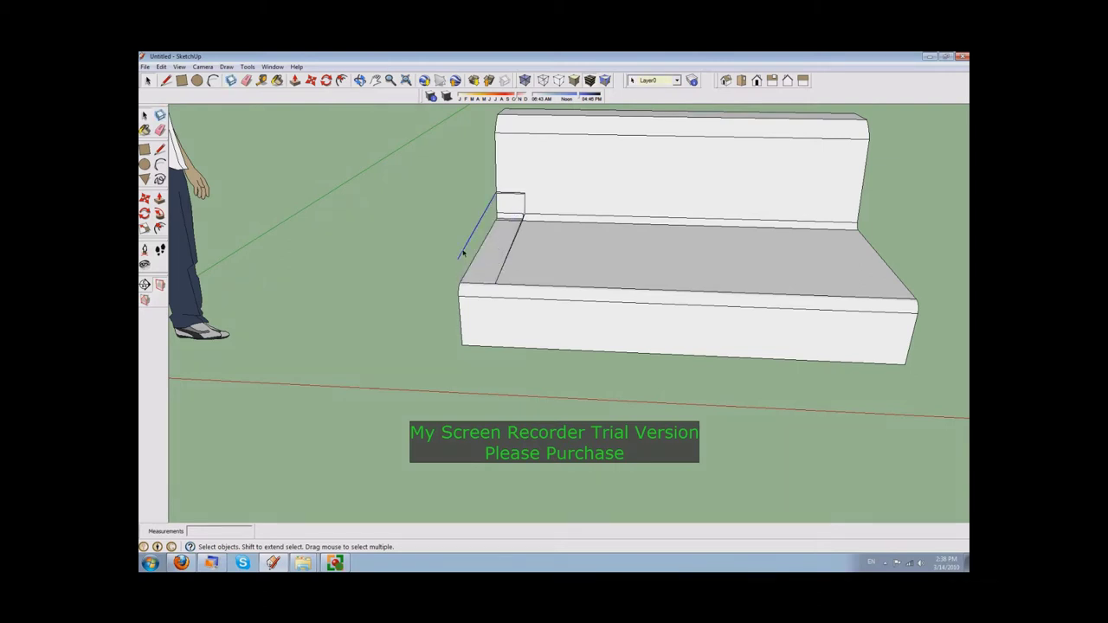
left_click(504, 270)
key("Escape")
key("ctrl+z")
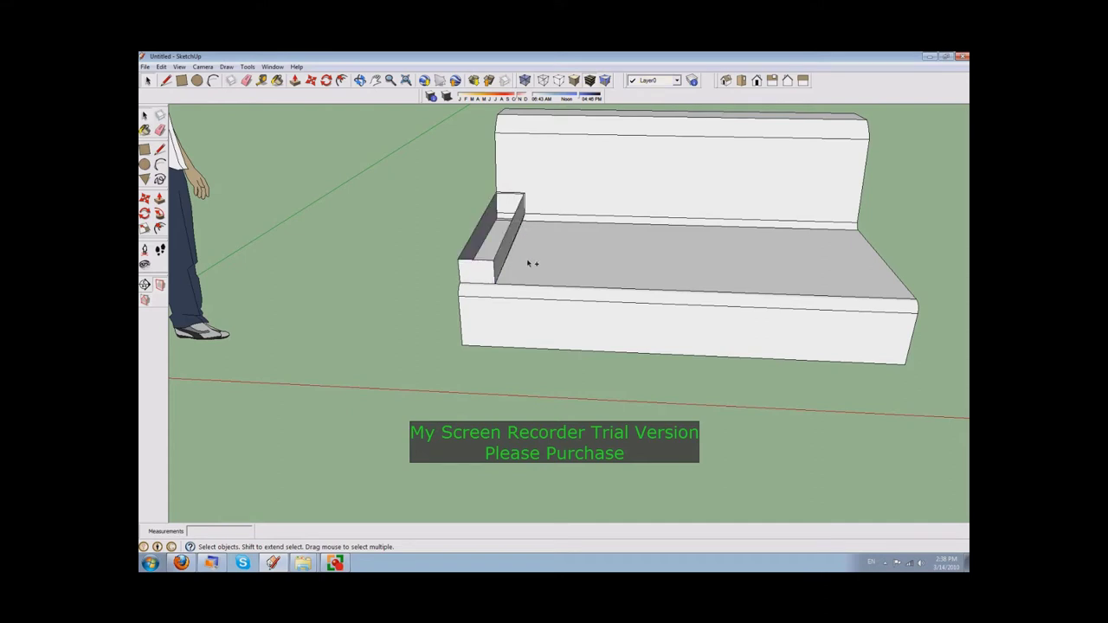
key("ctrl+z")
key("ctrl+z")
key("ctrl+z")
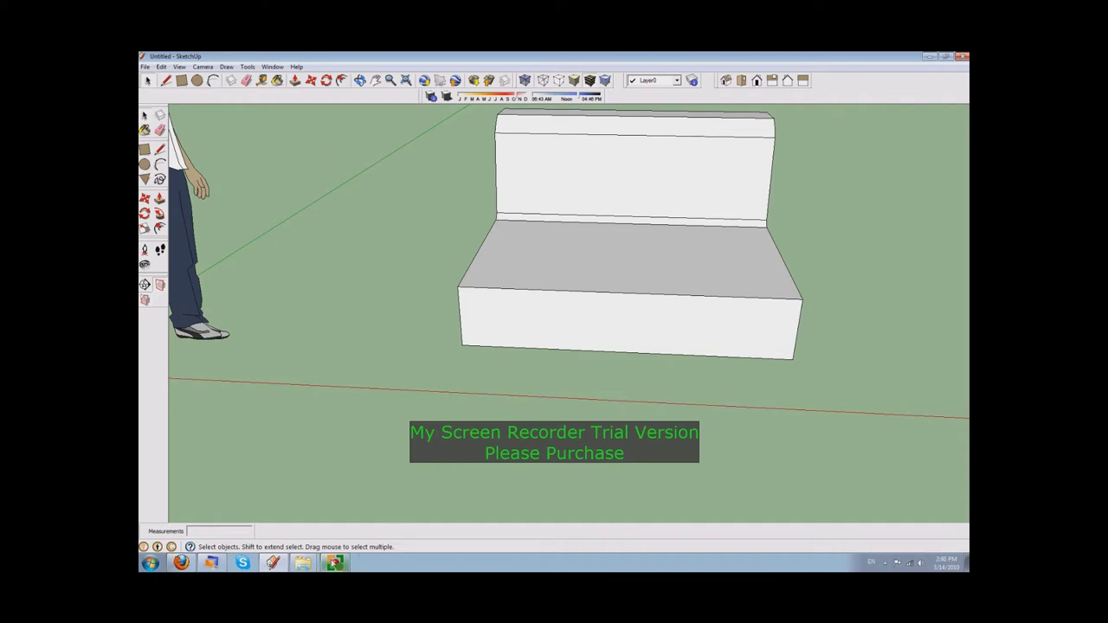
- Draw a ground rectangle running along the sofa's left side
left_click(335, 563)
left_click(335, 562)
key("r")
left_click(360, 80)
left_click_drag(383, 235, 520, 255)
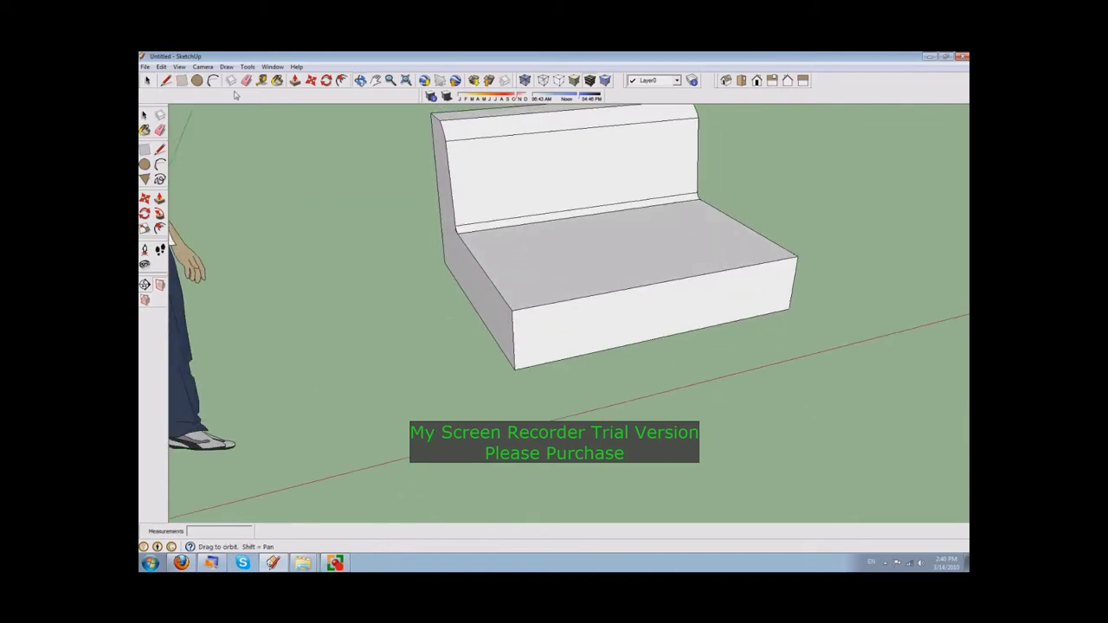
left_click(182, 81)
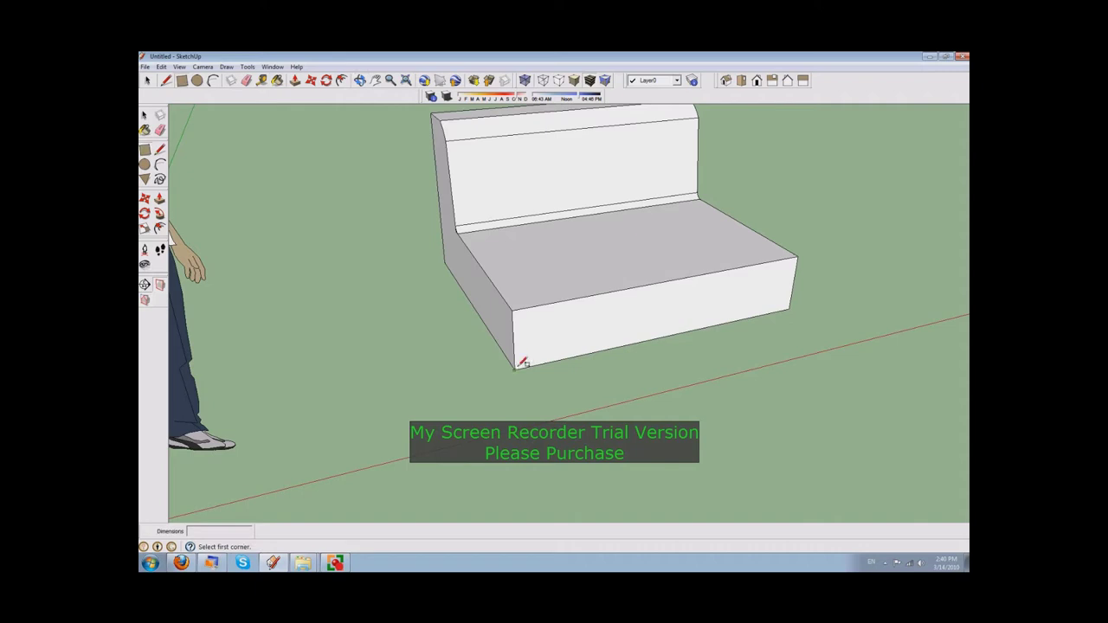
left_click(516, 367)
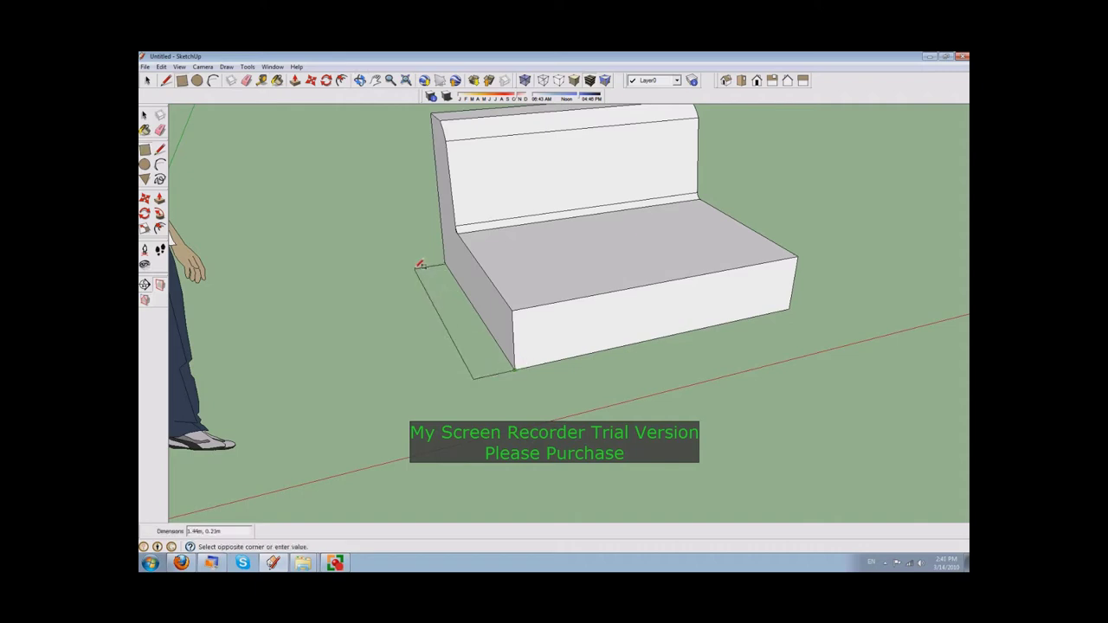
scroll(420, 263, "up", 3)
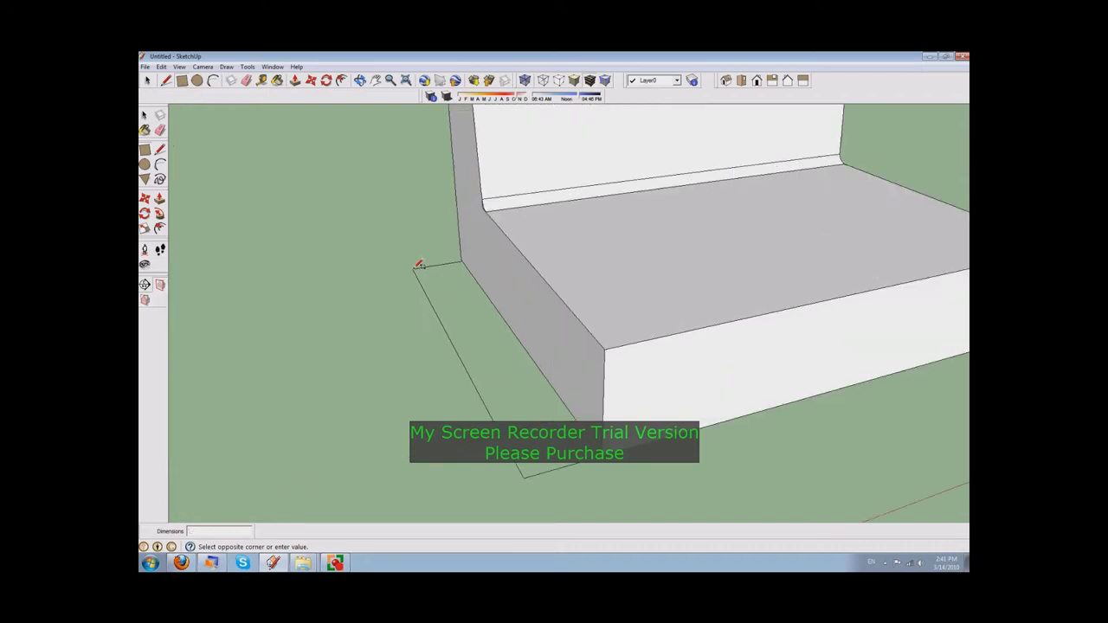
left_click(418, 264)
- Push/Pull the rectangle upward into a tall armrest block
left_click(295, 81)
left_click_drag(485, 384, 487, 214)
scroll(690, 216, "down", 2)
scroll(690, 217, "down", 3)
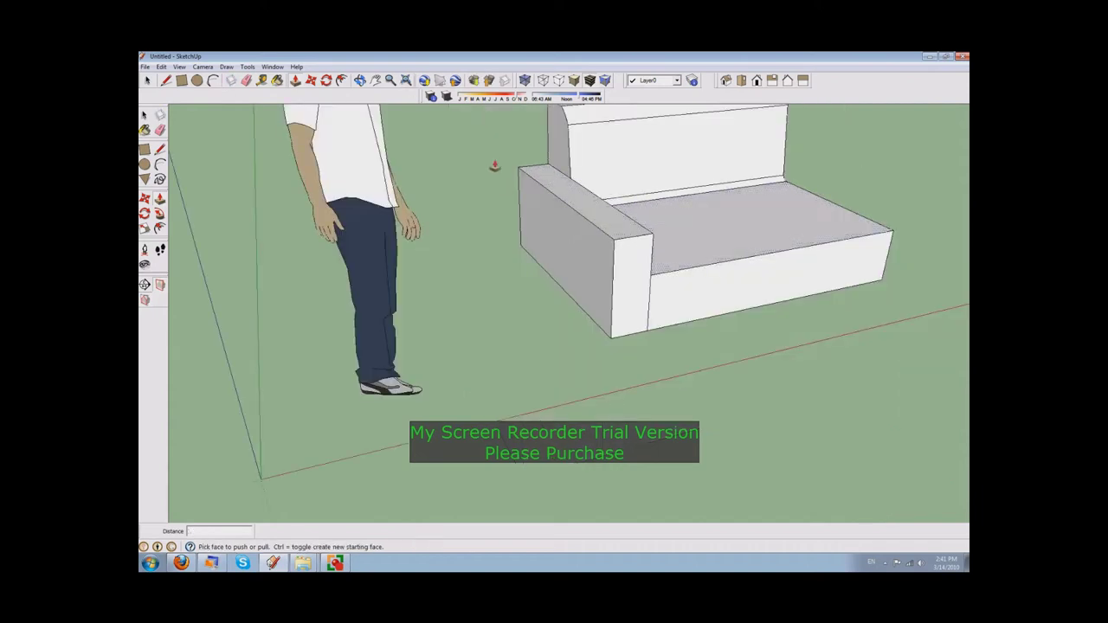
left_click(359, 80)
- Draw a first arc across the armrest's front face, then undo it
mouse_move(684, 208)
left_mouse_down()
mouse_move(632, 215)
mouse_move(681, 198)
left_mouse_up()
scroll(681, 199, "up", 3)
left_click(213, 80)
left_click(620, 288)
left_click(676, 289)
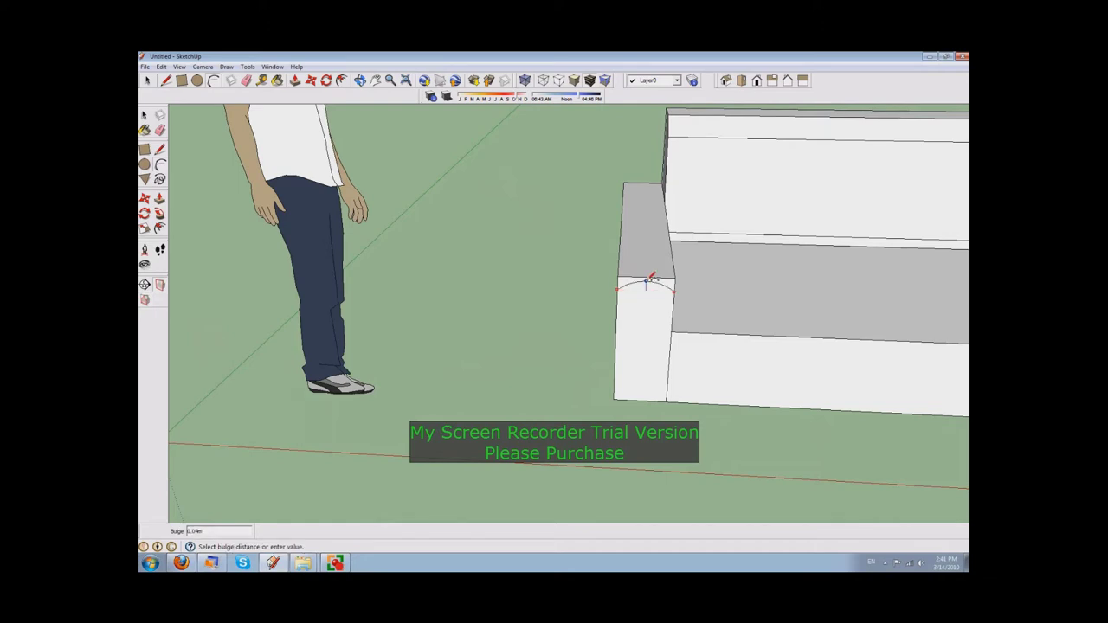
left_click(648, 276)
left_click(294, 81)
key("ctrl+z")
- Redraw the front arc, push away the corners to round the top, then undo it
left_click(216, 81)
left_click(618, 300)
left_click(673, 298)
left_click(662, 291)
left_click(295, 80)
left_click(641, 272)
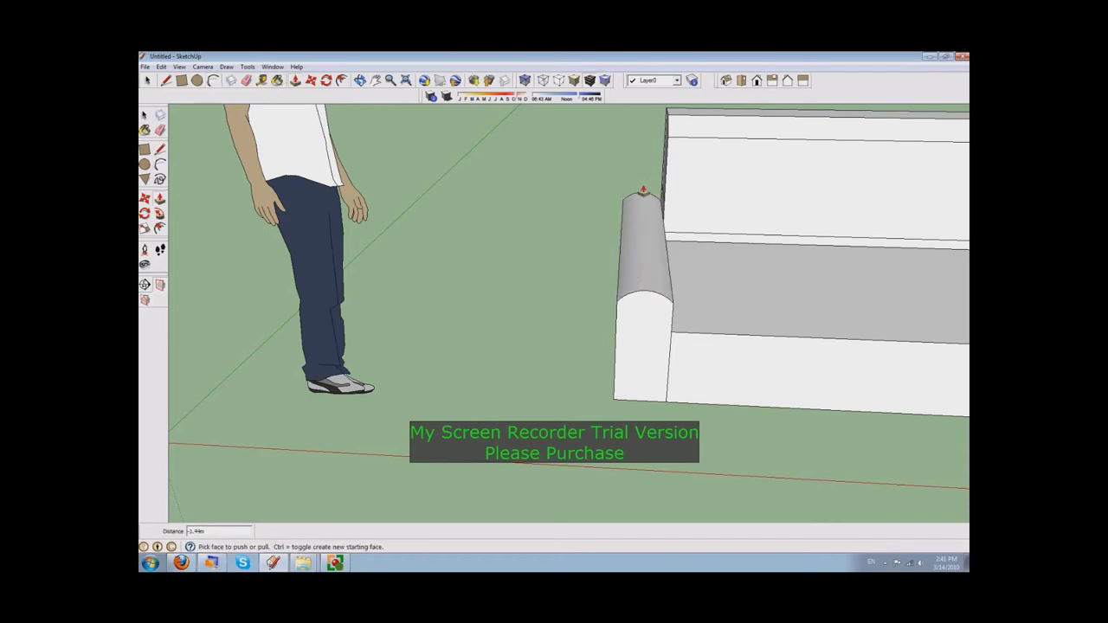
scroll(602, 245, "down", 3)
scroll(588, 244, "up", 3)
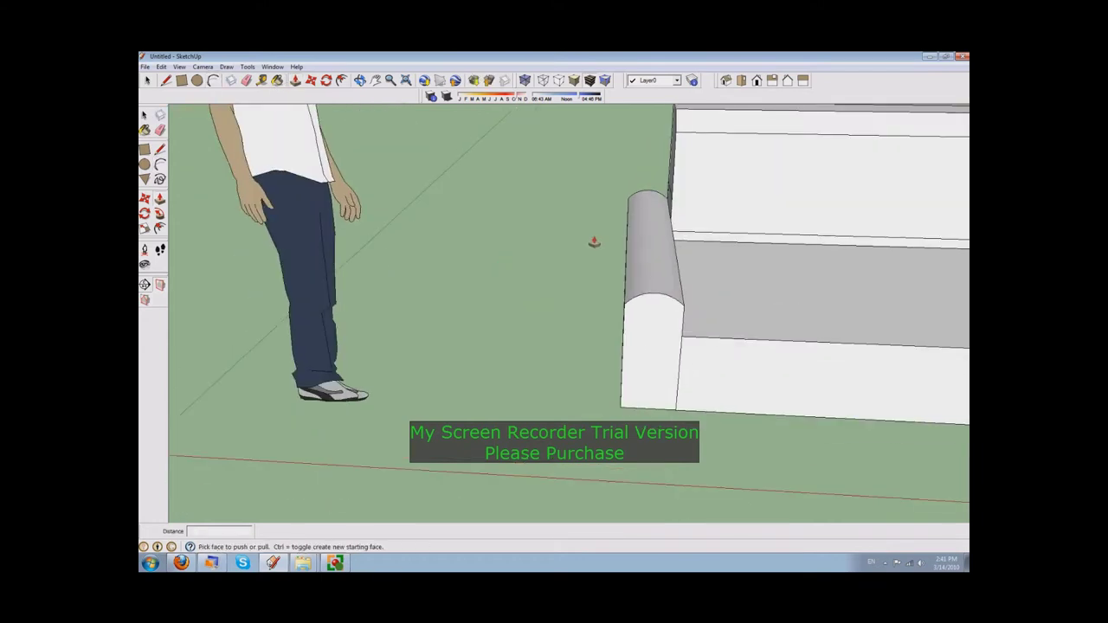
scroll(594, 243, "up", 1)
scroll(594, 243, "up", 2)
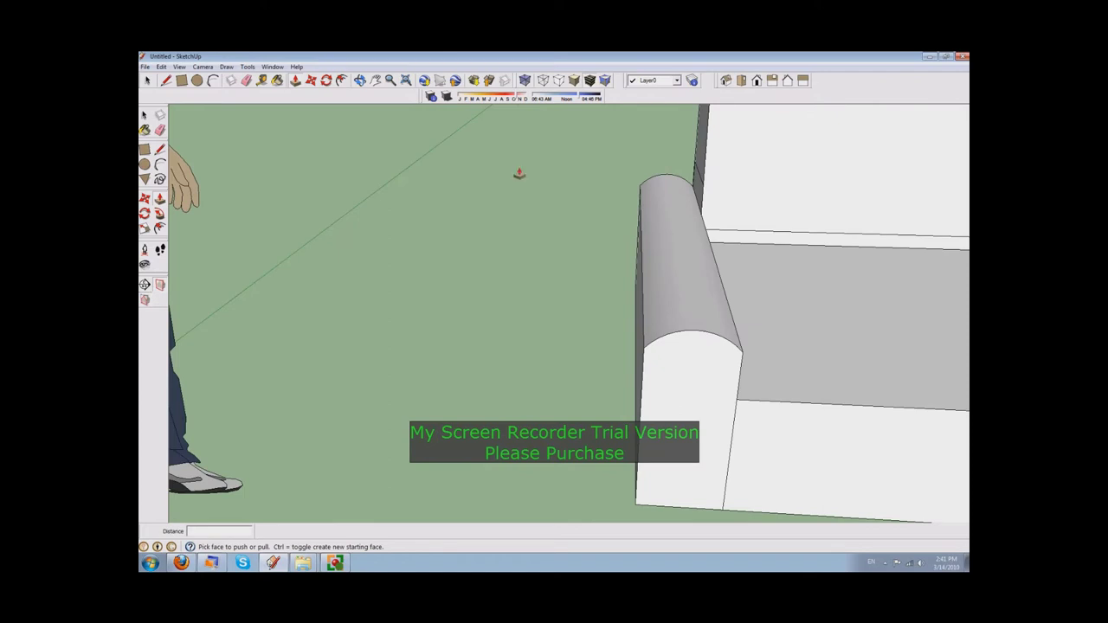
key("ctrl+z")
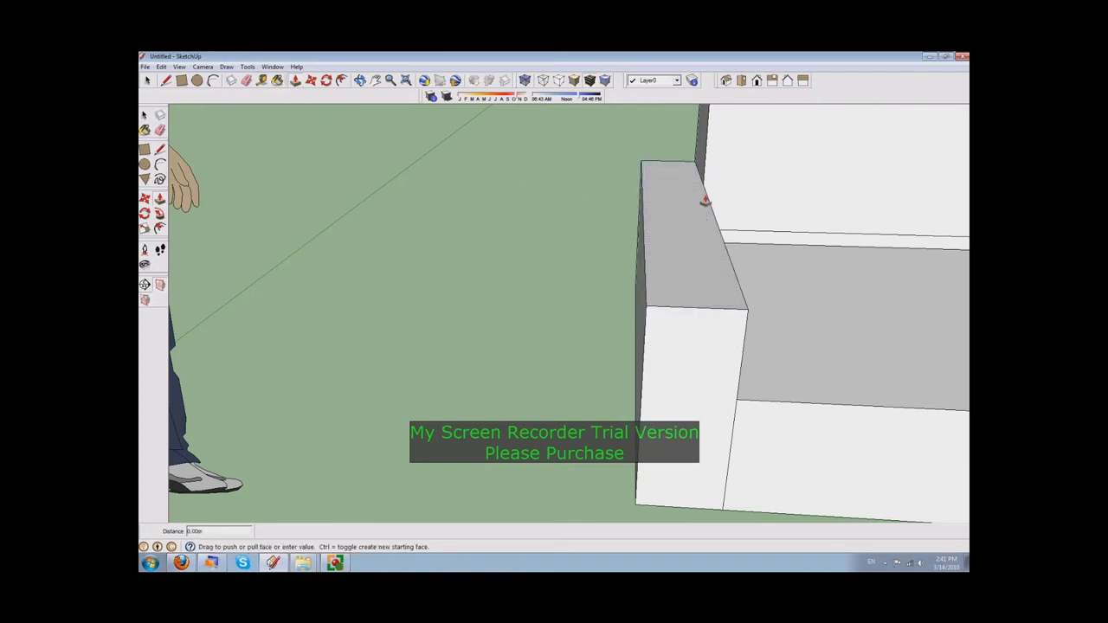
- Push/Pull the armrest top a little higher
scroll(681, 233, "down", 3)
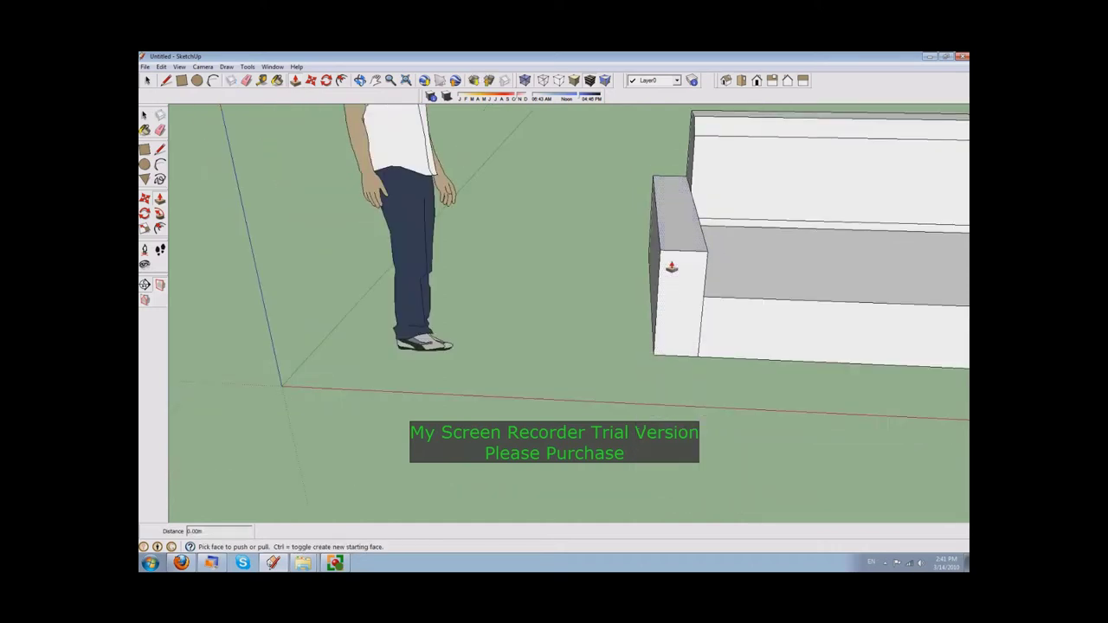
left_click_drag(666, 294, 675, 194)
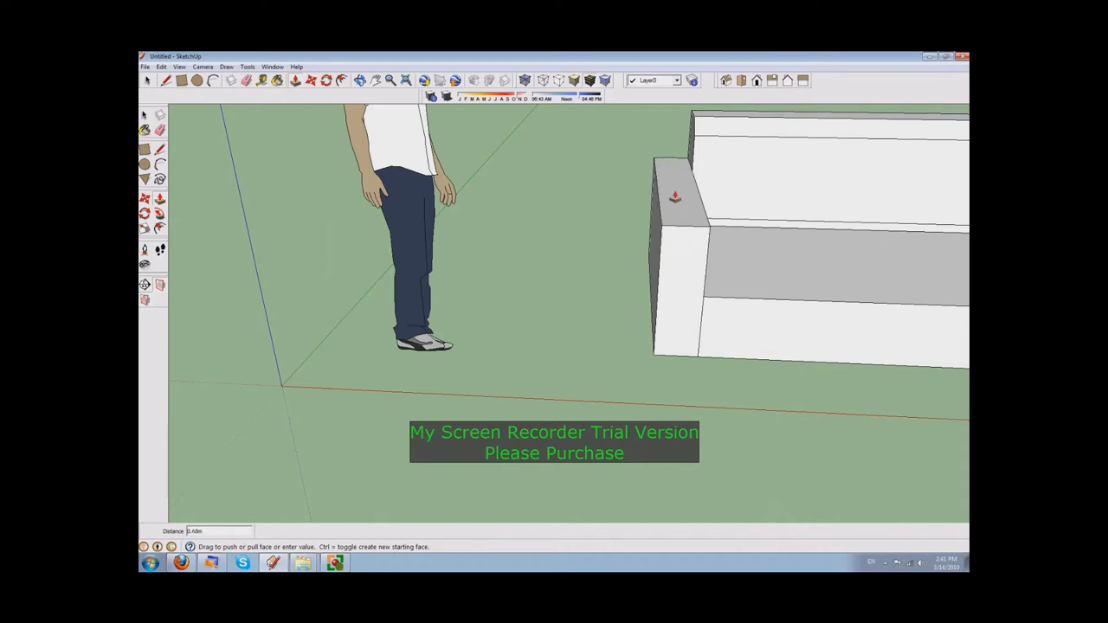
left_click_drag(675, 194, 676, 177)
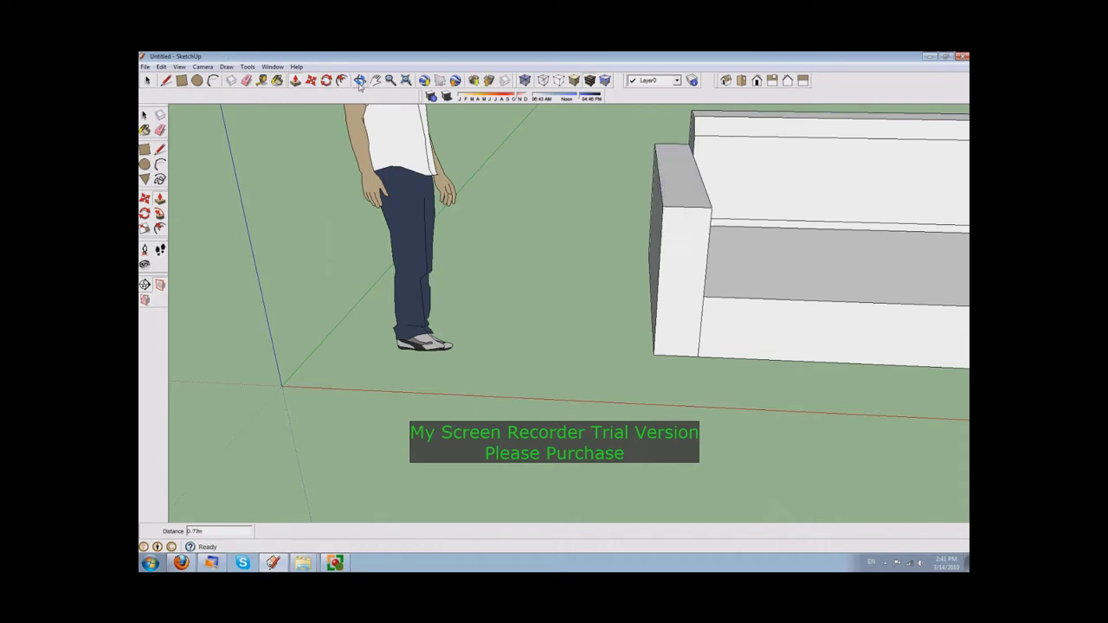
- Draw a 0.07m-bulge arc across the armrest front and push the corners through
left_click(213, 80)
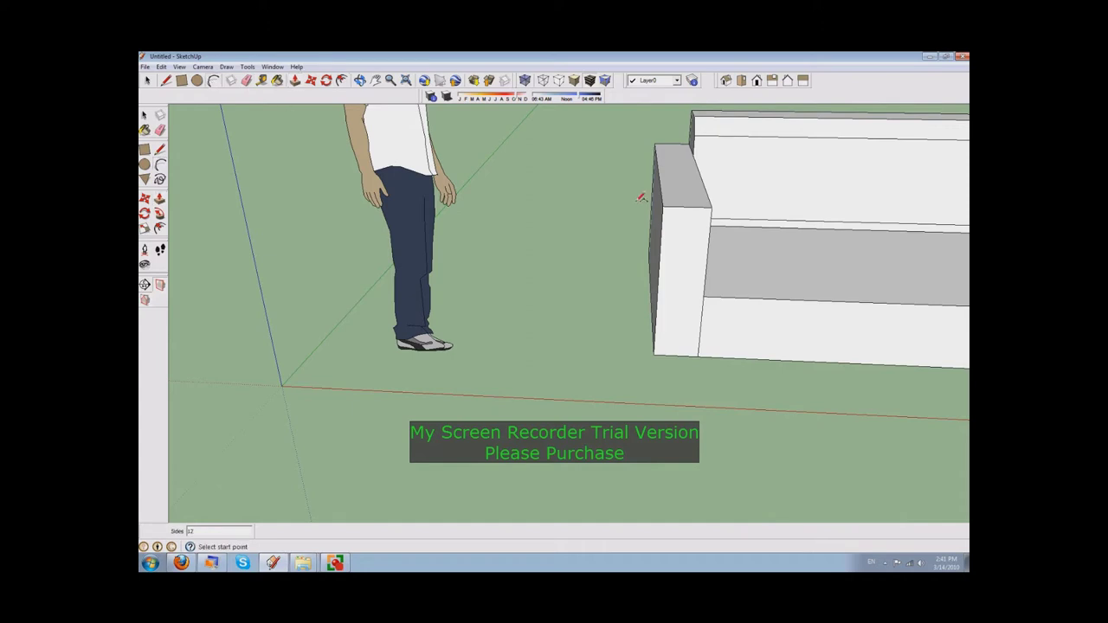
left_click(662, 250)
left_click(709, 252)
left_click(699, 229)
left_click(295, 80)
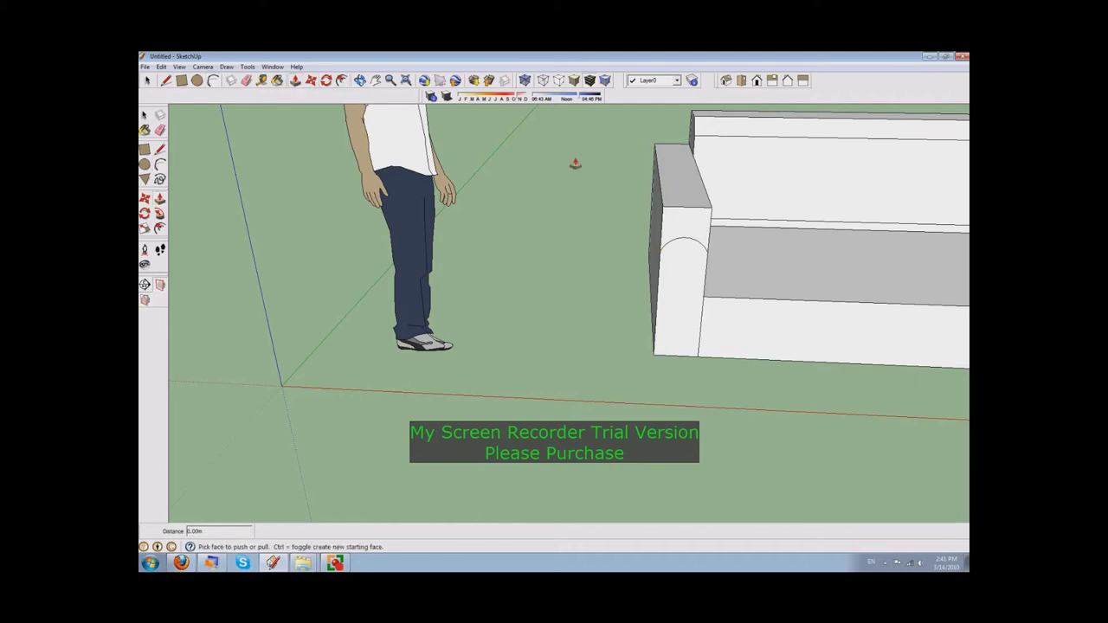
left_click(683, 227)
left_click(651, 192)
scroll(697, 221, "down", 2)
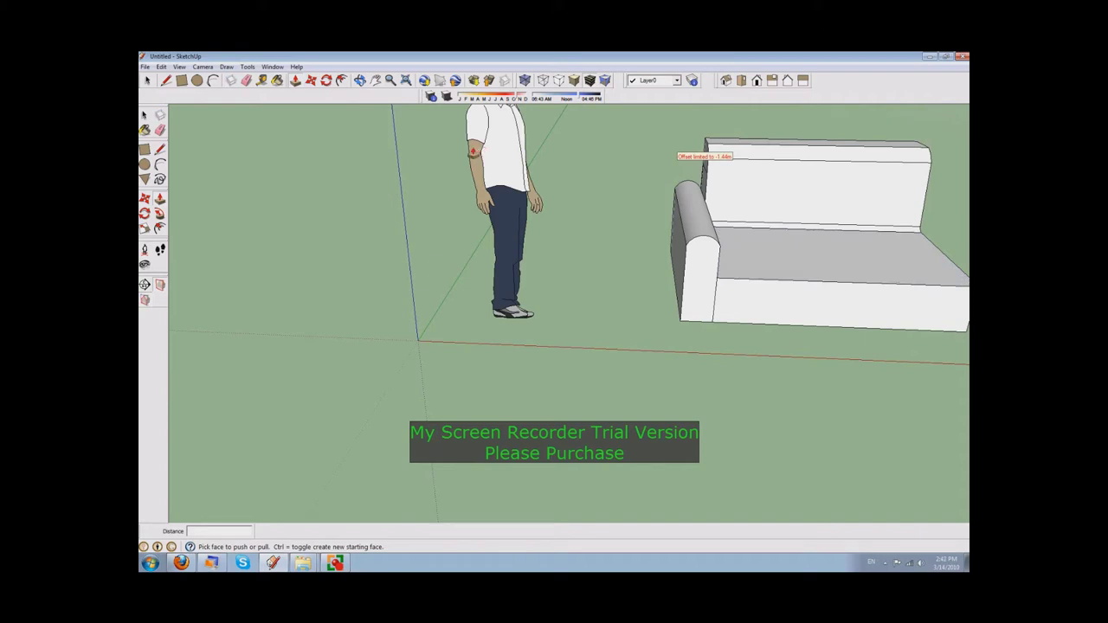
left_click(311, 81)
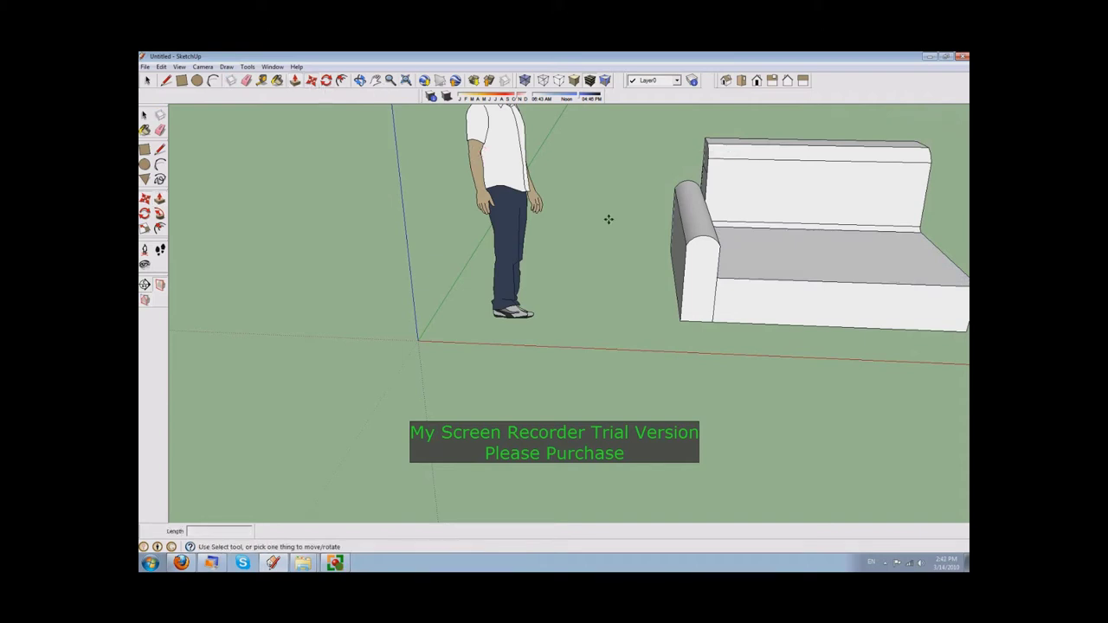
- Copy the armrest to the sofa's right end and extend it 1.20m back along the side
left_click(701, 274)
key("ctrl")
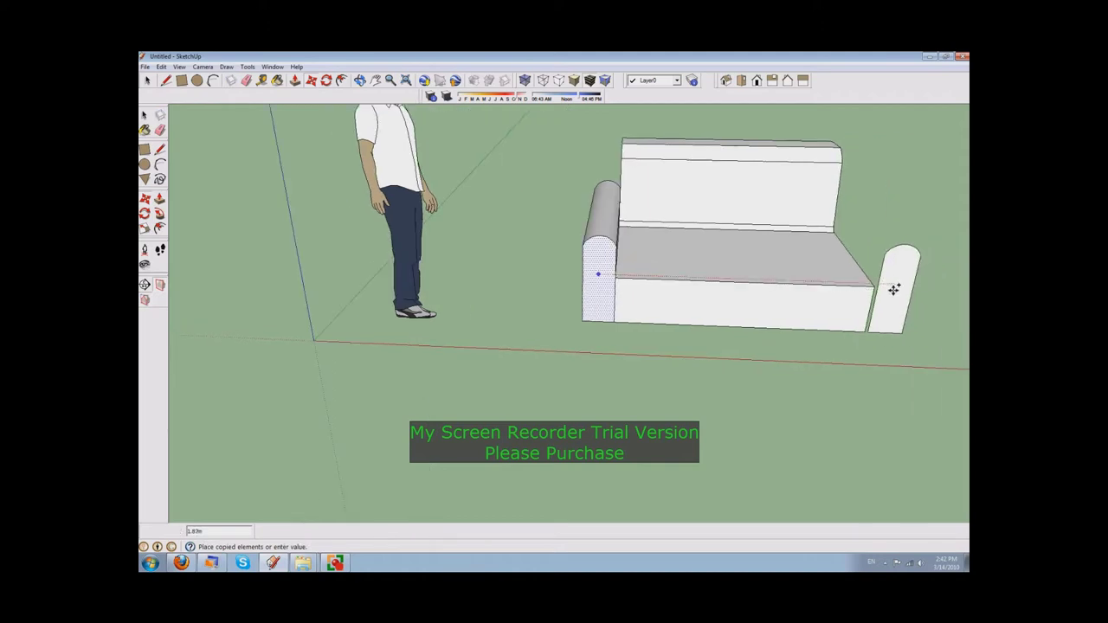
left_click(893, 285)
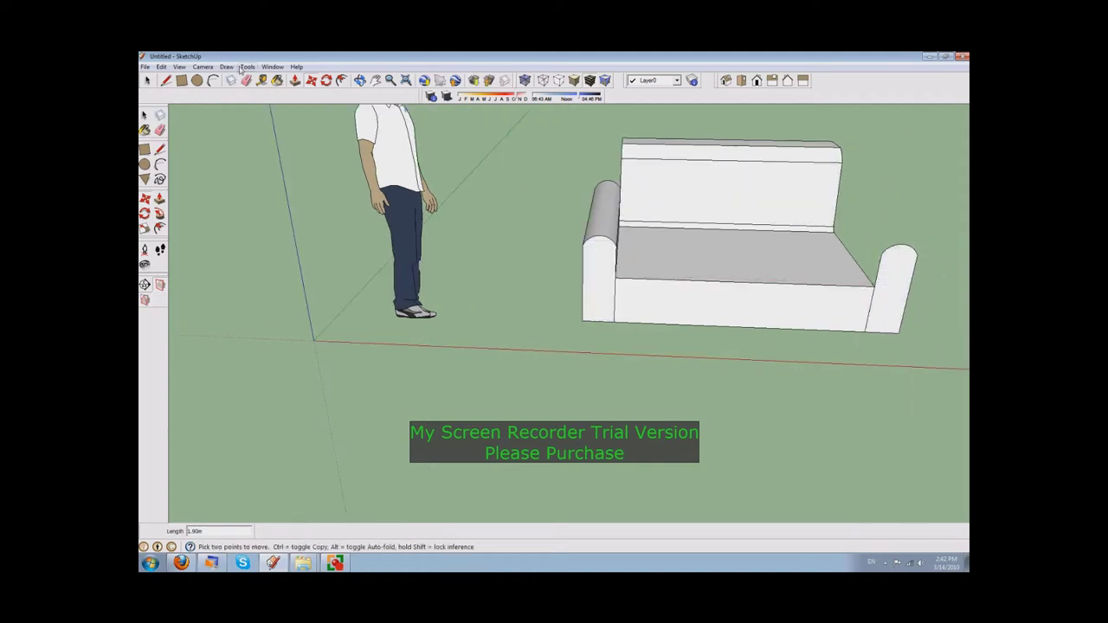
left_click(295, 81)
left_click(903, 305)
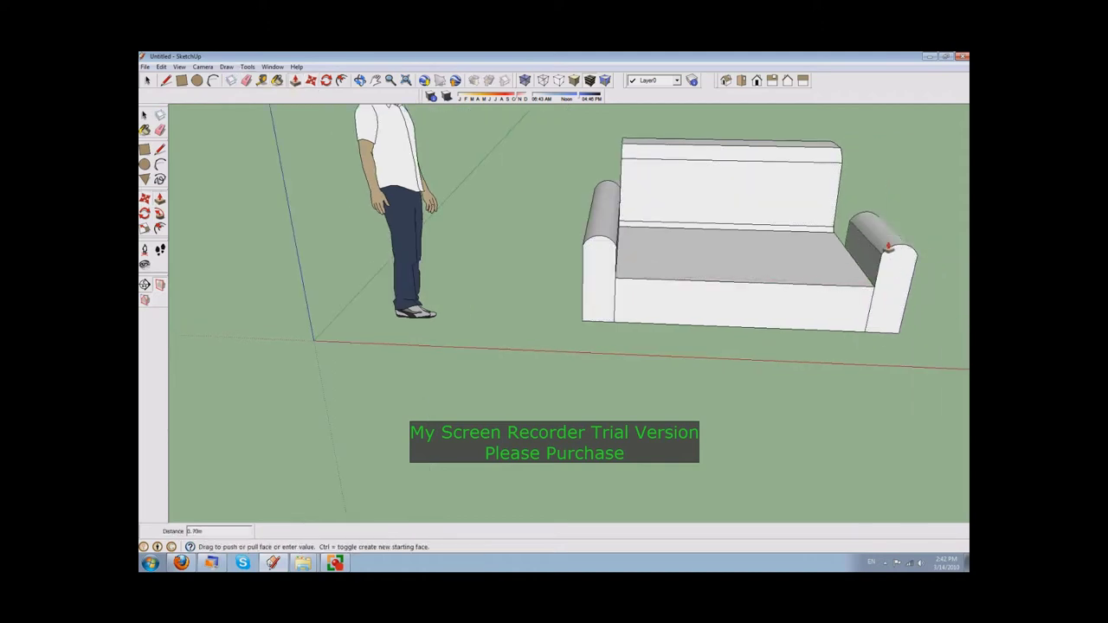
left_click(872, 222)
- Pull the new arm's front face out 0.20m
left_click(359, 80)
mouse_move(918, 198)
left_mouse_down()
mouse_move(730, 196)
mouse_move(497, 217)
mouse_move(713, 297)
mouse_move(681, 297)
left_mouse_up()
left_click(295, 79)
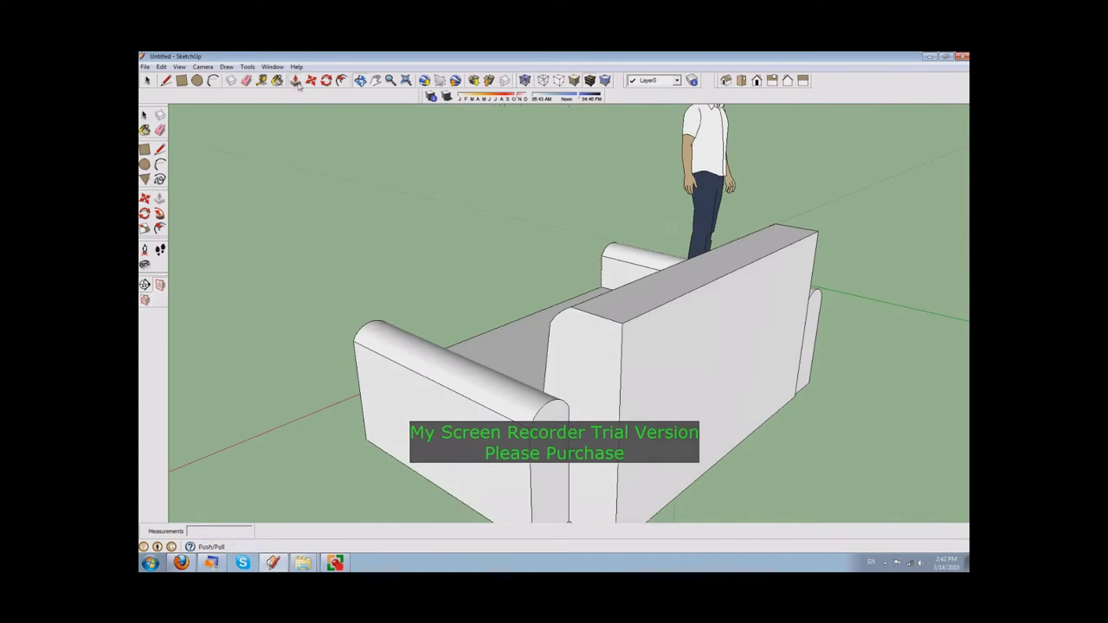
mouse_move(549, 493)
left_mouse_down()
mouse_move(594, 478)
mouse_move(597, 487)
left_mouse_up()
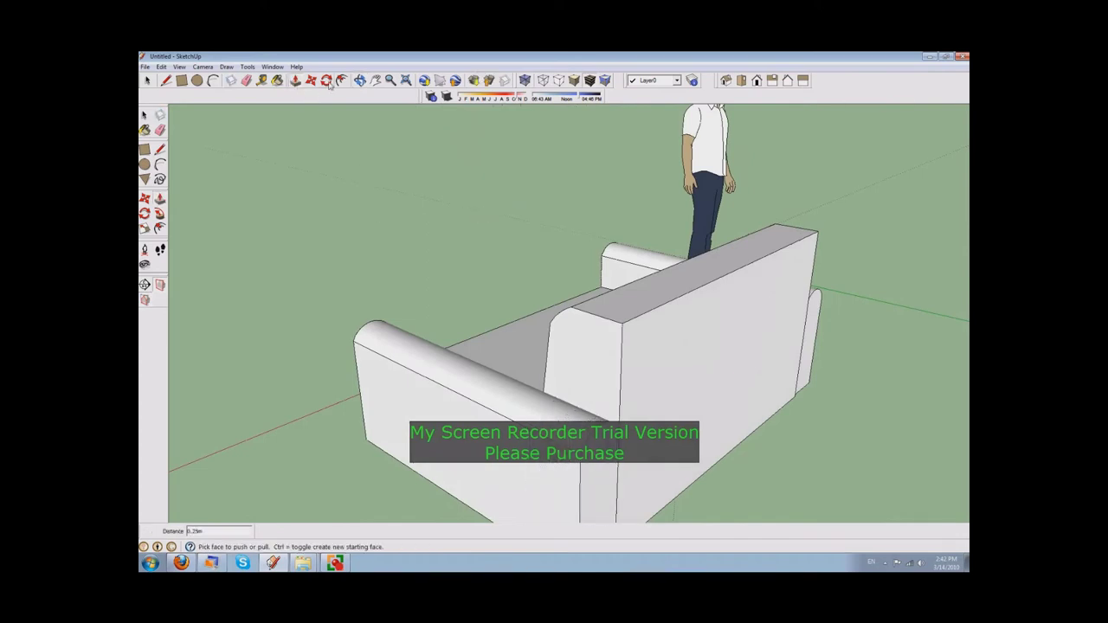
left_click(360, 80)
mouse_move(433, 286)
left_mouse_down()
mouse_move(548, 268)
mouse_move(470, 240)
mouse_move(782, 321)
mouse_move(631, 307)
mouse_move(583, 320)
mouse_move(673, 282)
mouse_move(577, 323)
mouse_move(653, 371)
mouse_move(681, 364)
left_mouse_up()
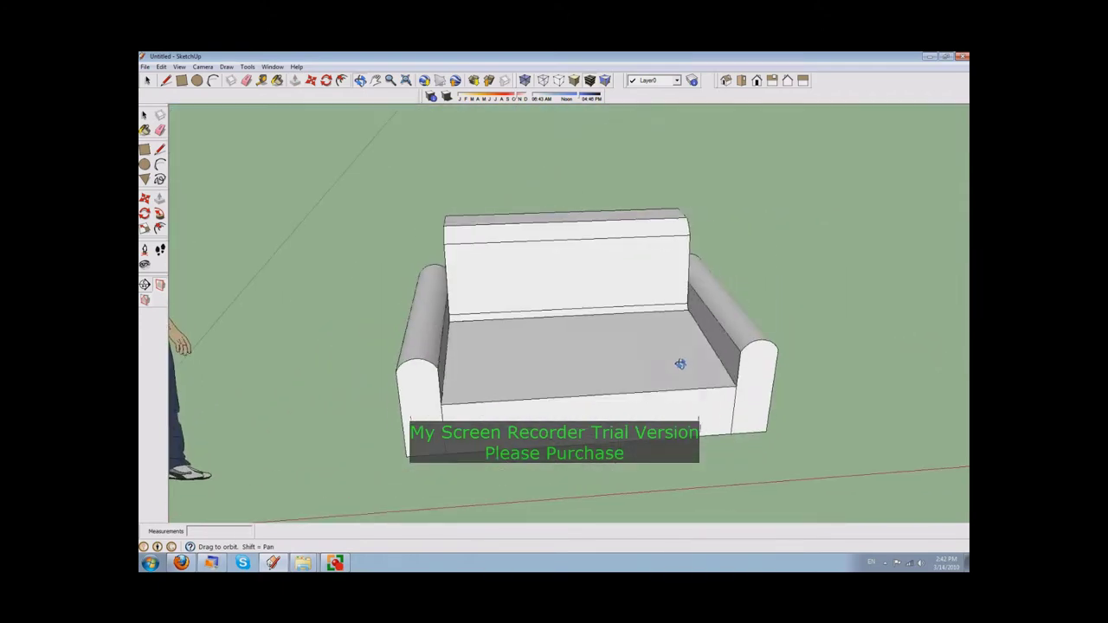
- Start an arc at the inner left arm–seat corner, discarding a first misplaced attempt
mouse_move(618, 346)
left_mouse_down()
mouse_move(436, 334)
mouse_move(554, 295)
left_mouse_up()
scroll(447, 340, "up", 3)
scroll(447, 339, "down", 1)
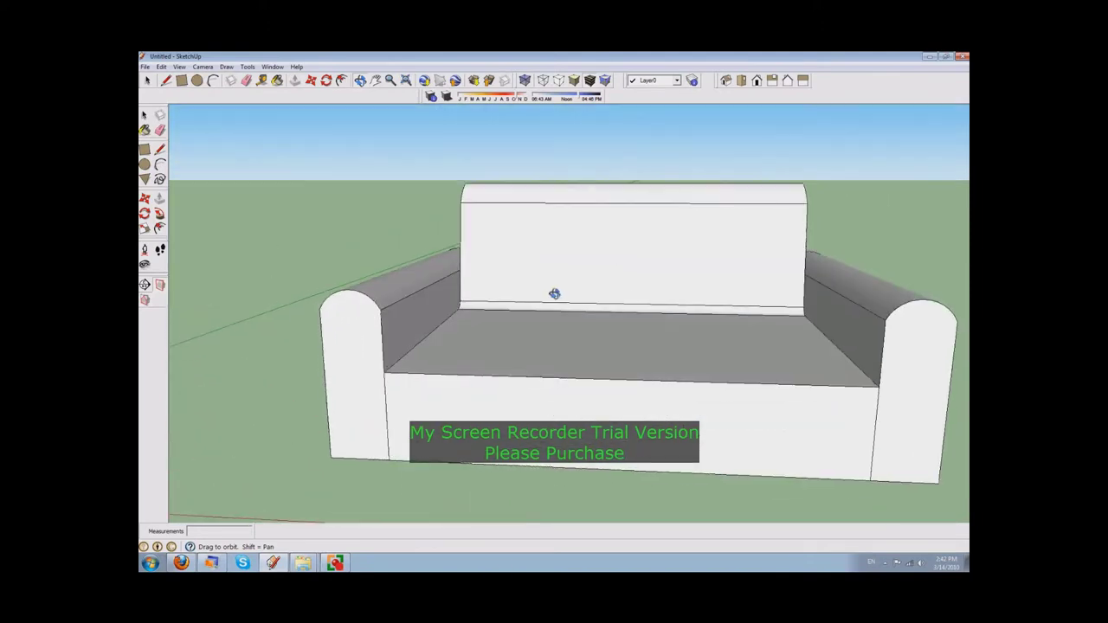
left_click(211, 83)
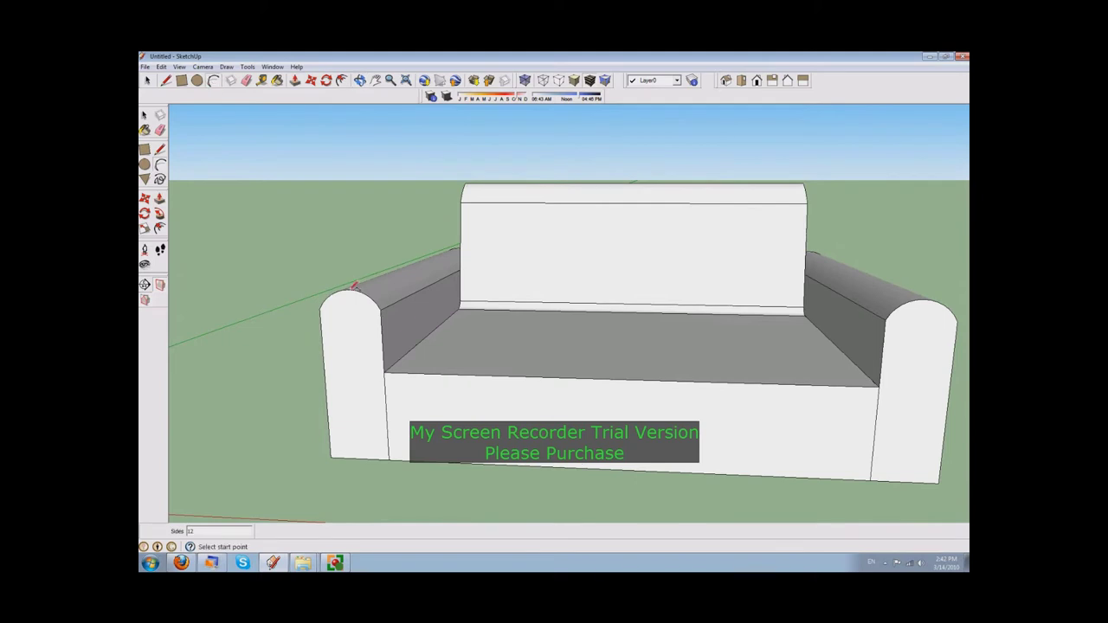
scroll(394, 368, "up", 2)
scroll(394, 368, "up", 1)
left_click(391, 369)
left_click(384, 367)
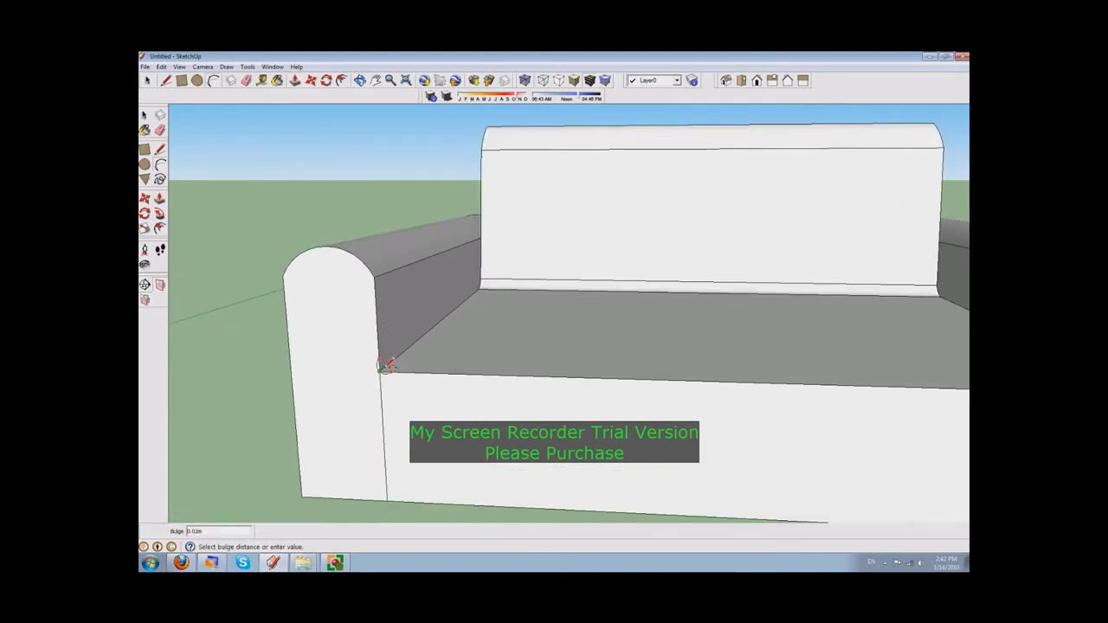
scroll(385, 365, "up", 1)
scroll(386, 365, "up", 1)
key("Escape")
left_click(374, 378)
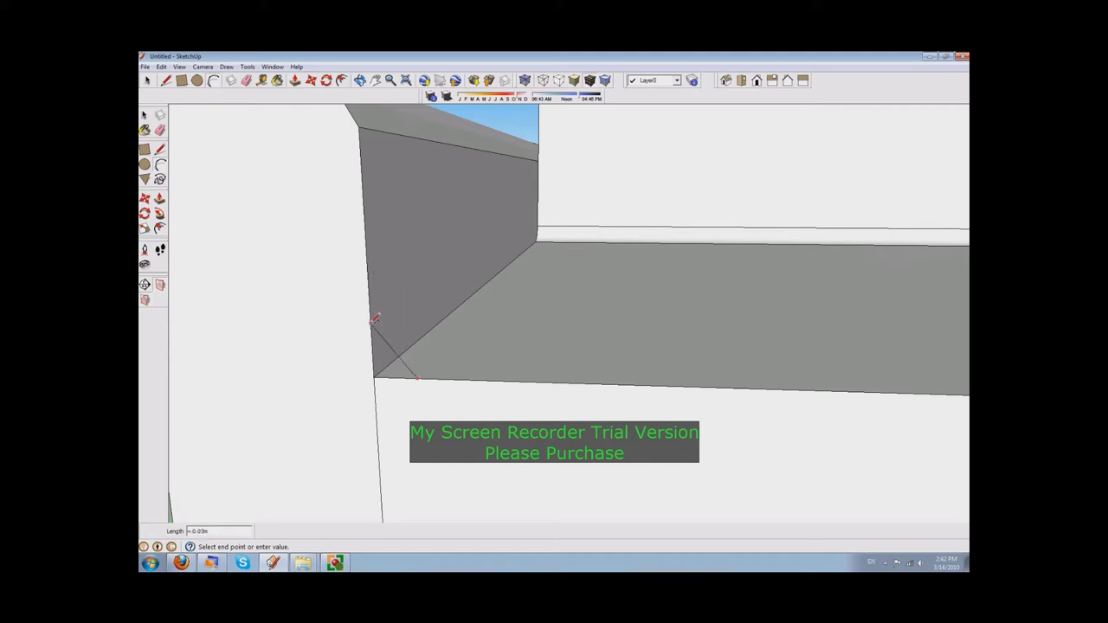
- Complete the arc to the seat front with a bulge that rounds the corner
left_click(375, 321)
left_click(387, 351)
key("p")
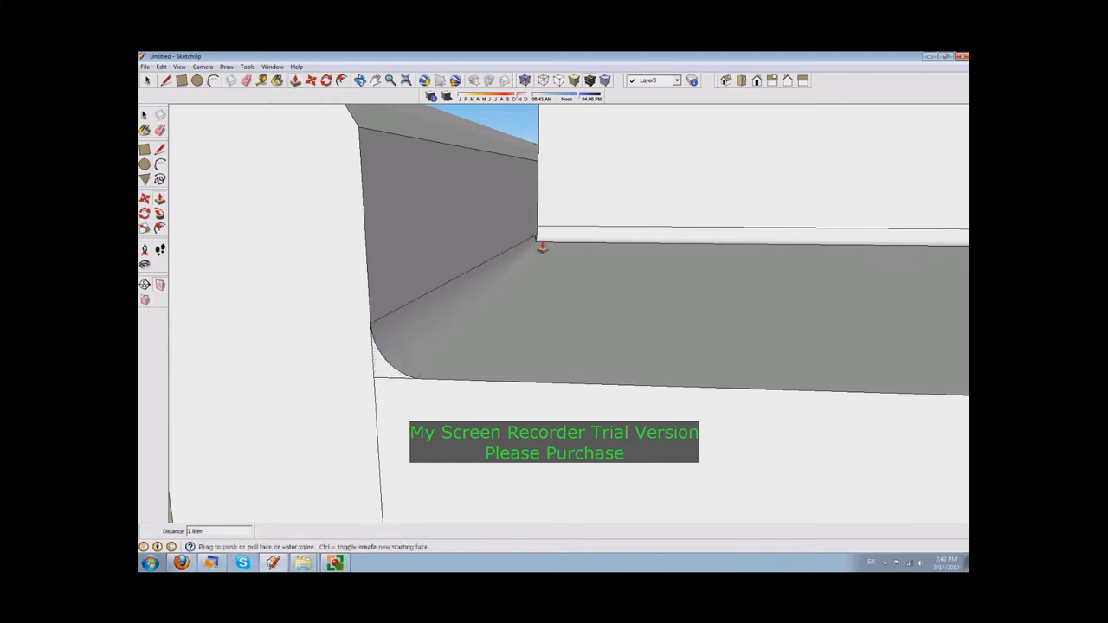
key("Escape")
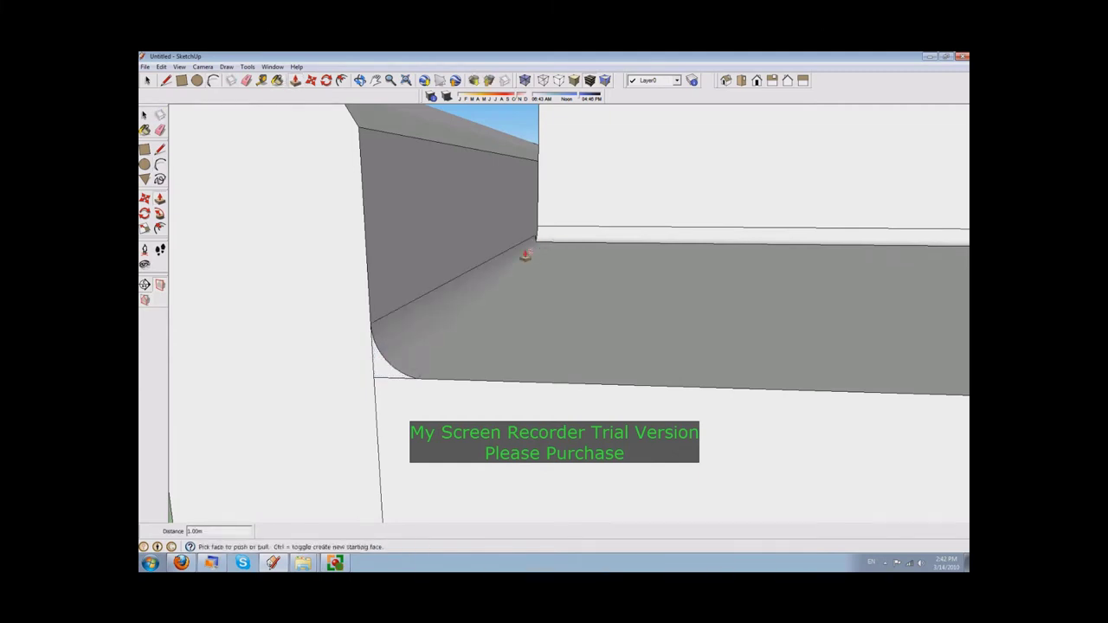
- Push/Pull the rounded corner face along the seat front, after cancelling a trial rotation
left_click(325, 83)
left_click_drag(477, 278, 479, 276)
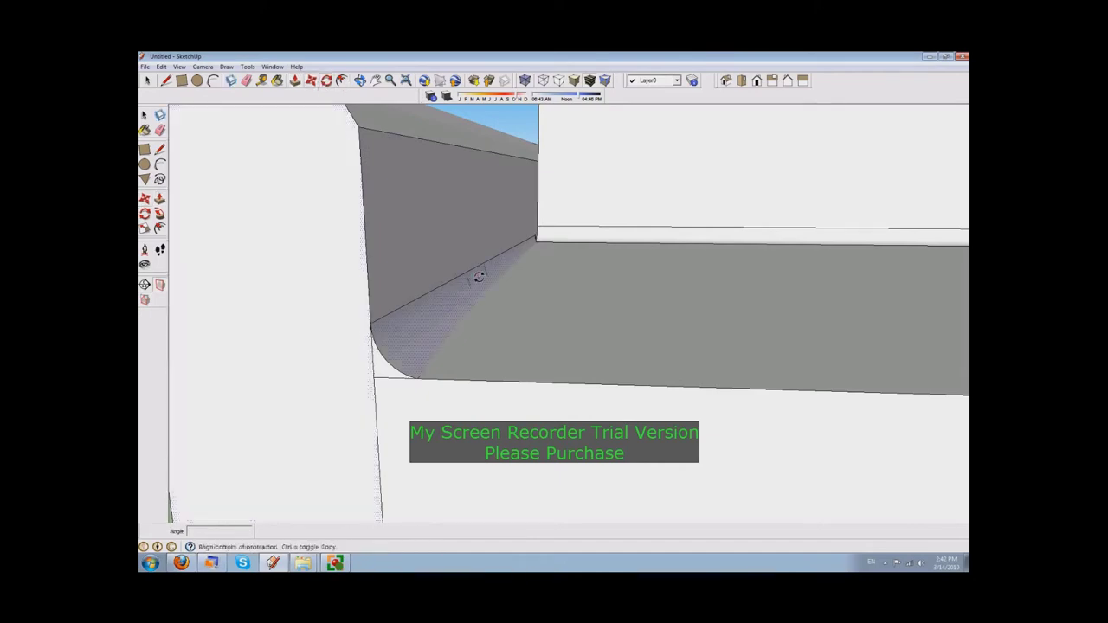
left_click(426, 314)
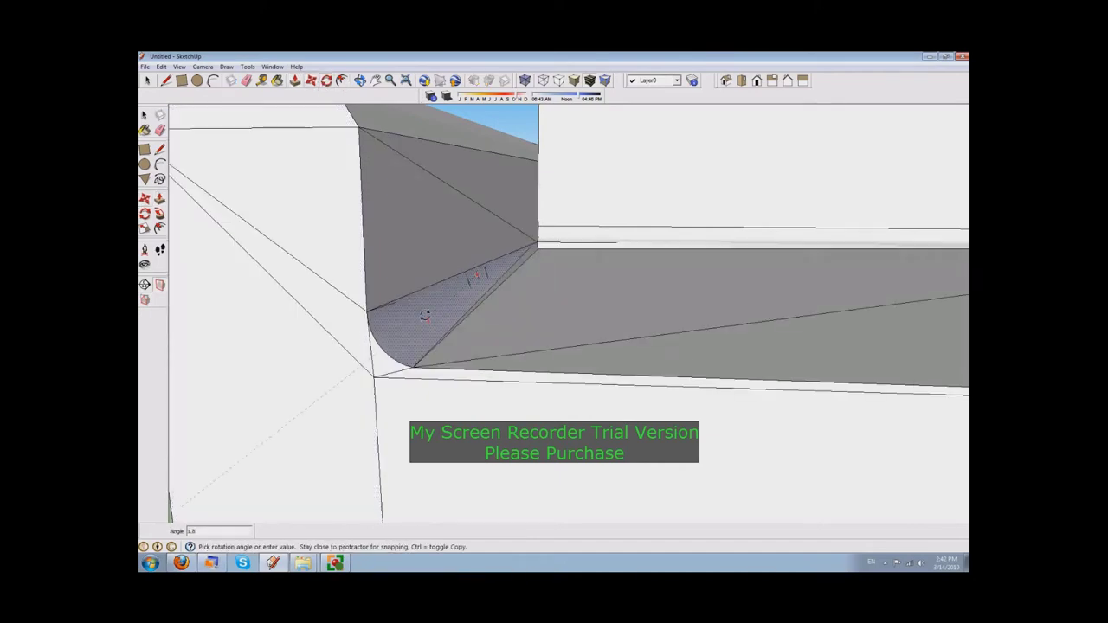
key("Escape")
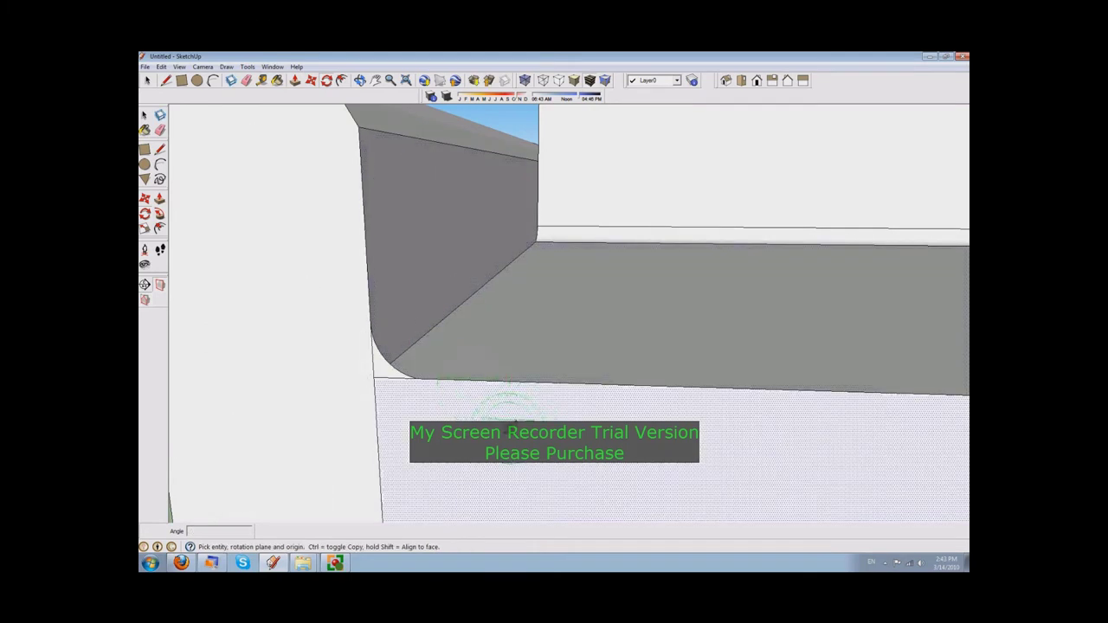
left_click(295, 80)
left_click_drag(386, 375, 538, 253)
- Carry the fillet face along the full length of the seat's front edge
scroll(511, 346, "down", 3)
scroll(514, 381, "down", 3)
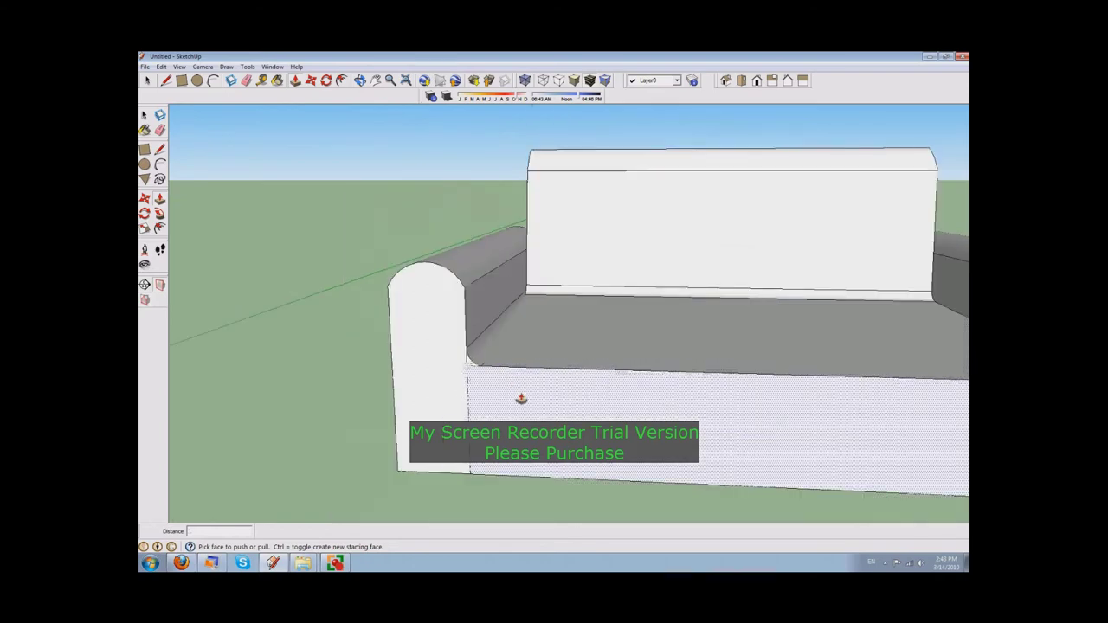
scroll(522, 398, "down", 3)
scroll(524, 407, "down", 2)
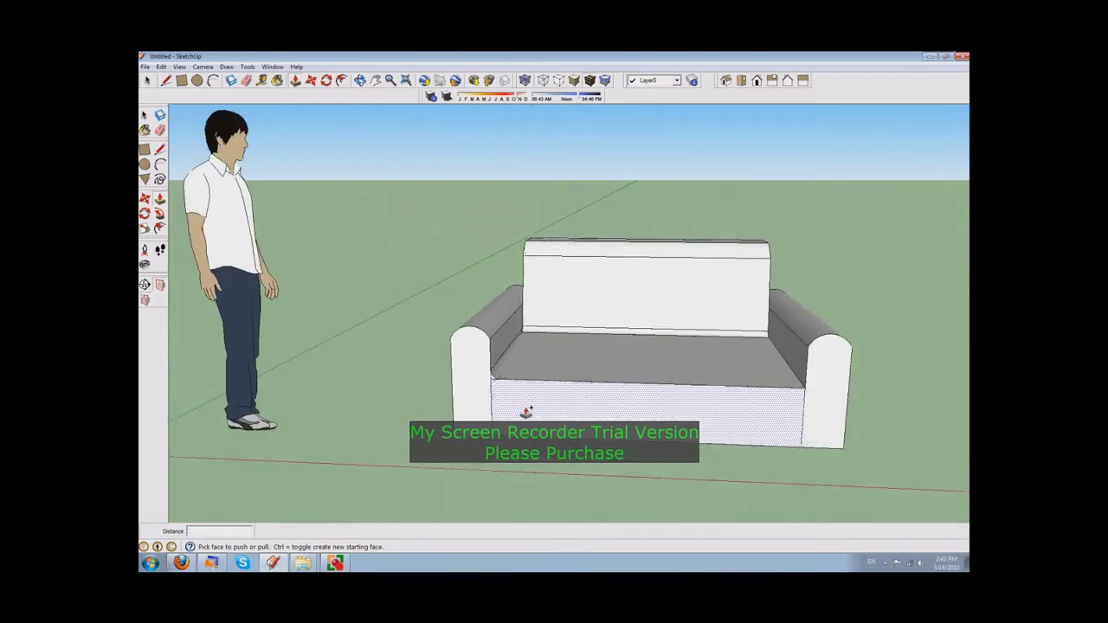
scroll(511, 409, "up", 2)
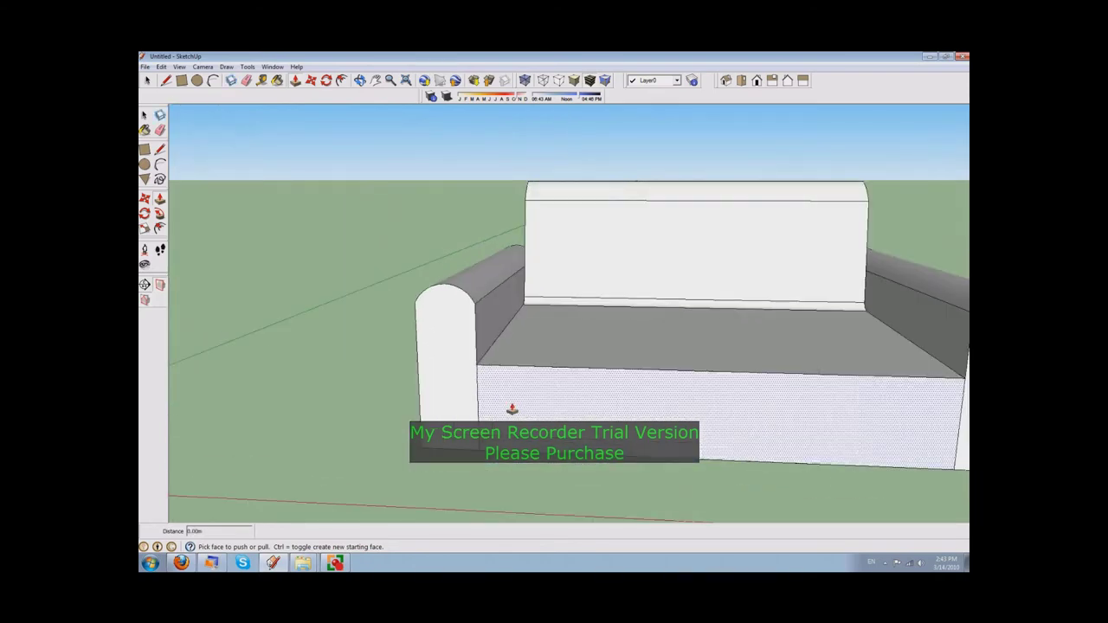
scroll(512, 409, "down", 3)
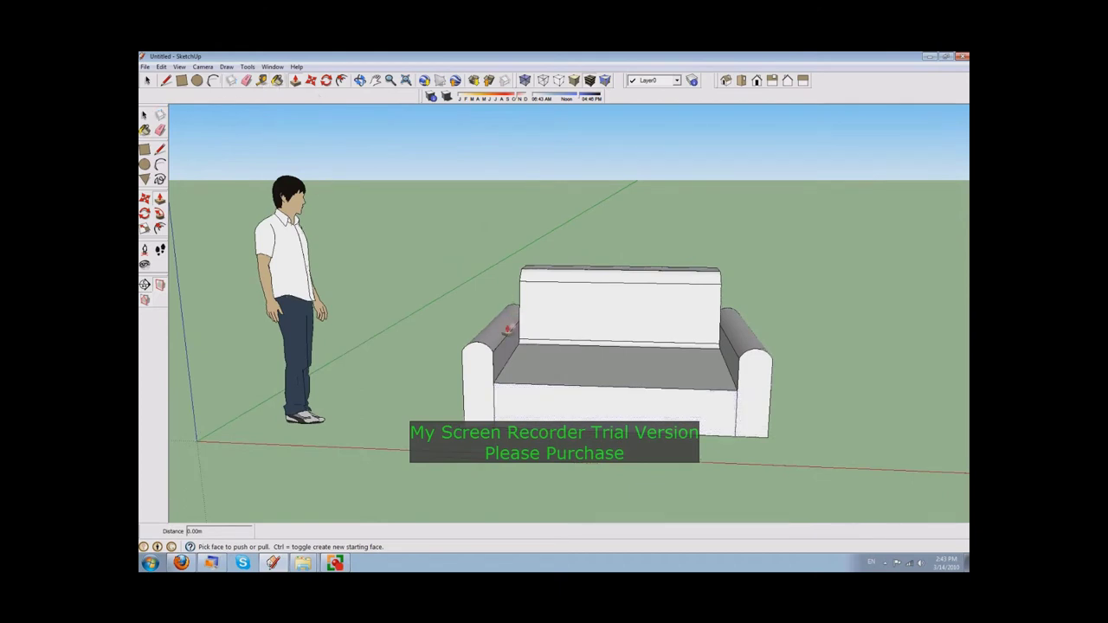
scroll(465, 339, "up", 1)
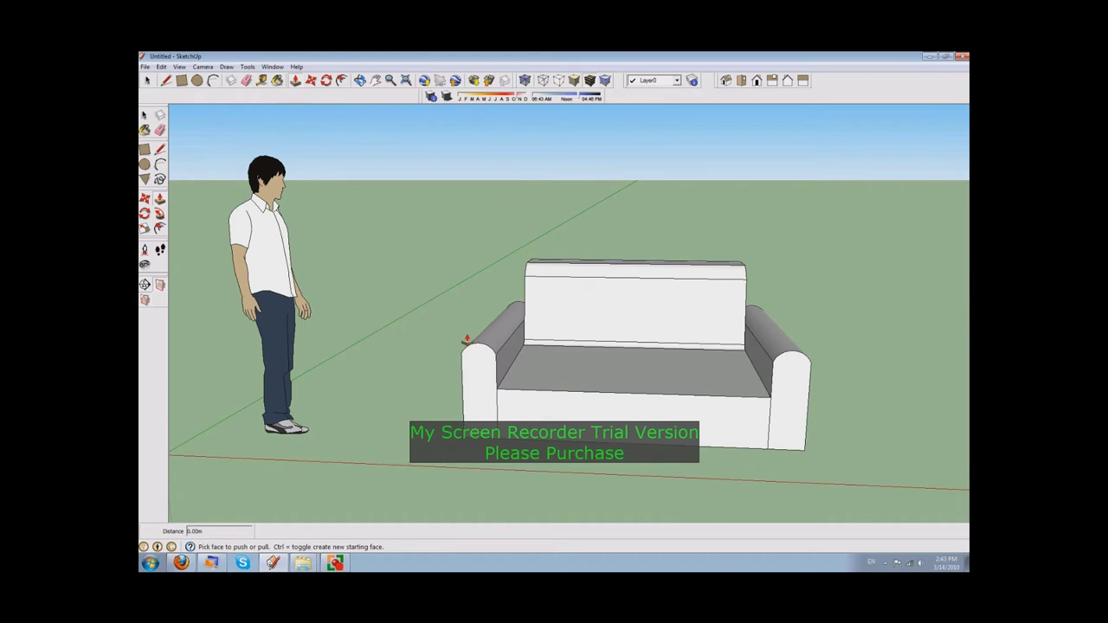
- Orbit and zoom out to show the whole sofa and the person figure
left_click(360, 81)
mouse_move(785, 310)
left_mouse_down()
mouse_move(529, 317)
mouse_move(438, 302)
mouse_move(396, 262)
mouse_move(425, 289)
mouse_move(545, 280)
mouse_move(676, 339)
mouse_move(755, 337)
left_mouse_up()
left_click(182, 81)
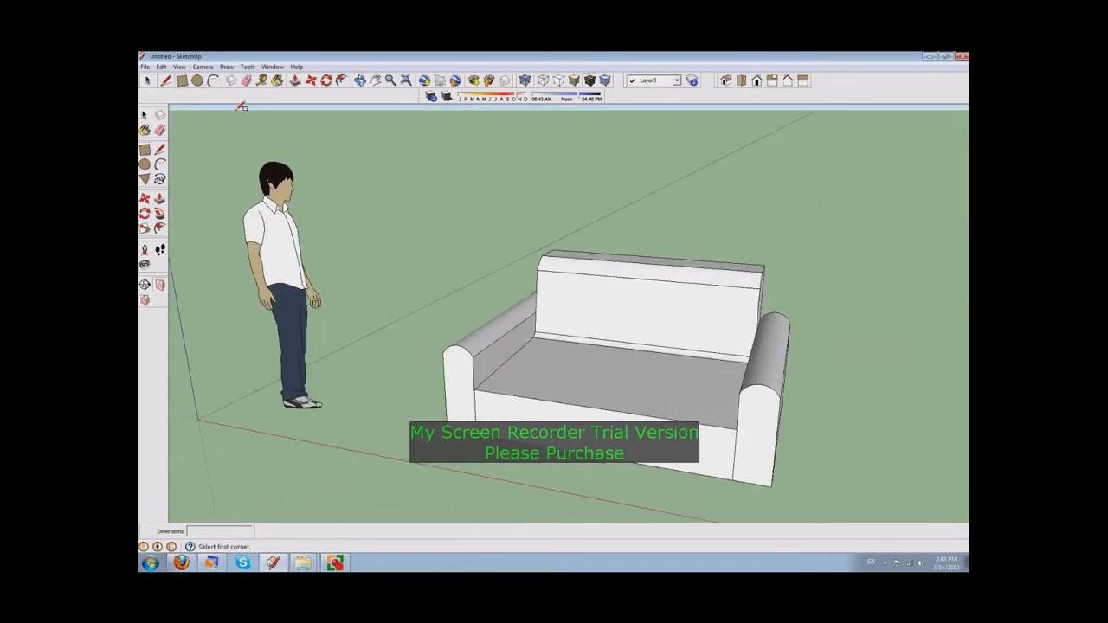
scroll(496, 381, "up", 3)
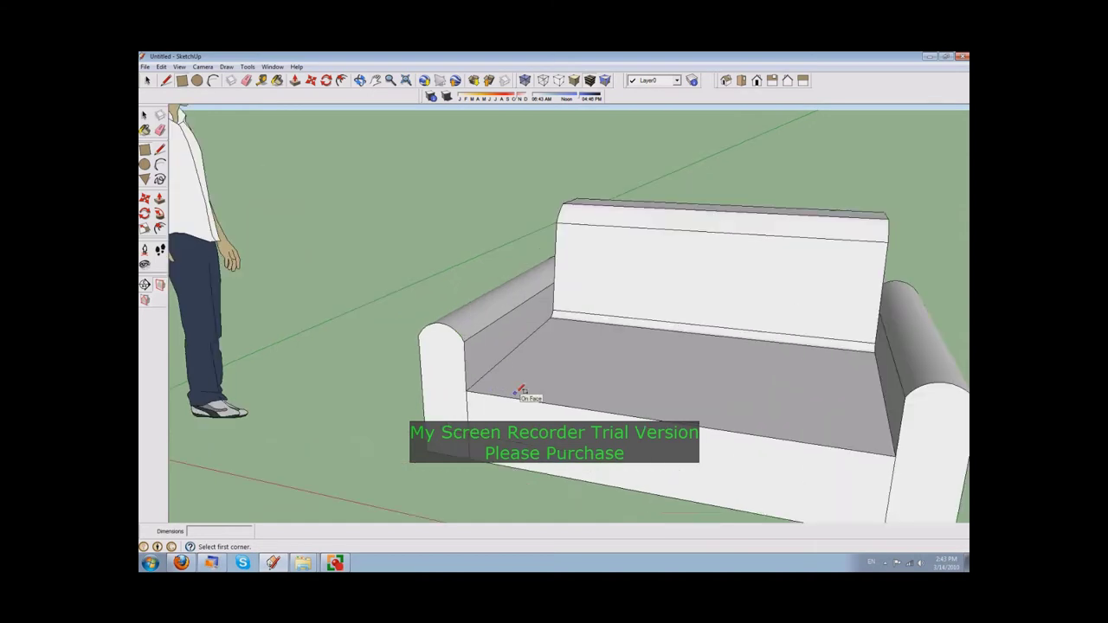
scroll(519, 390, "down", 2)
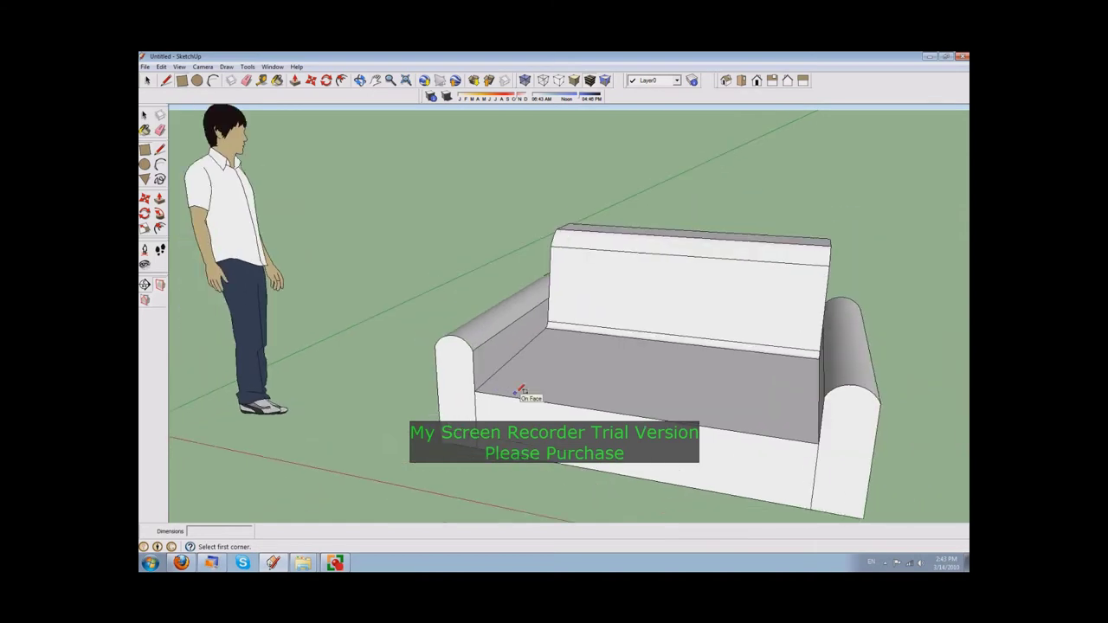
scroll(520, 391, "down", 2)
scroll(523, 390, "down", 1)
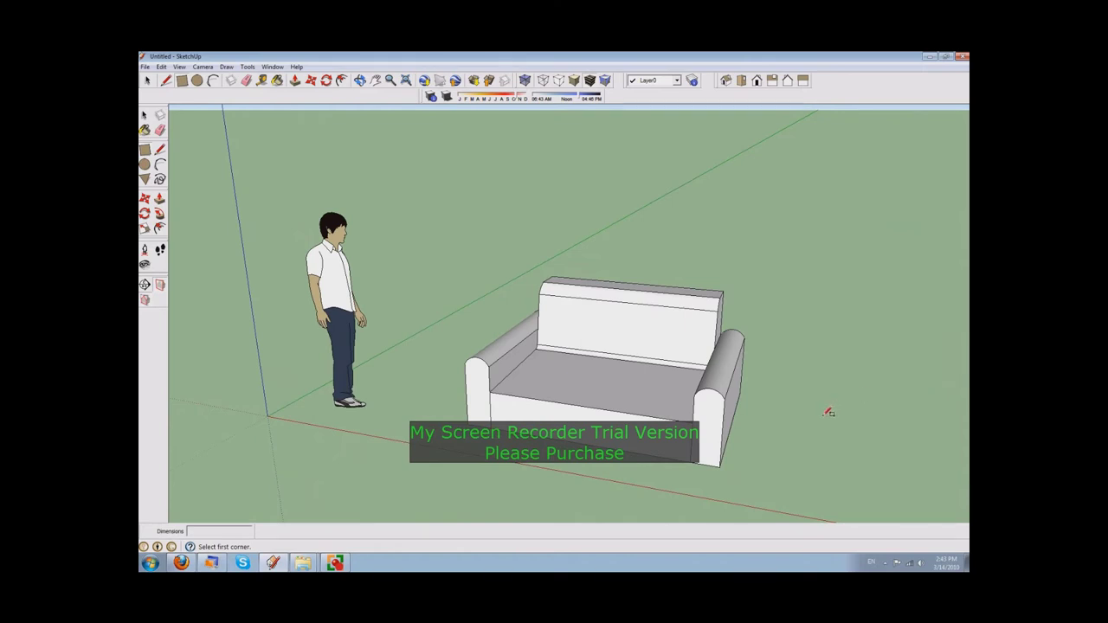
key("space")
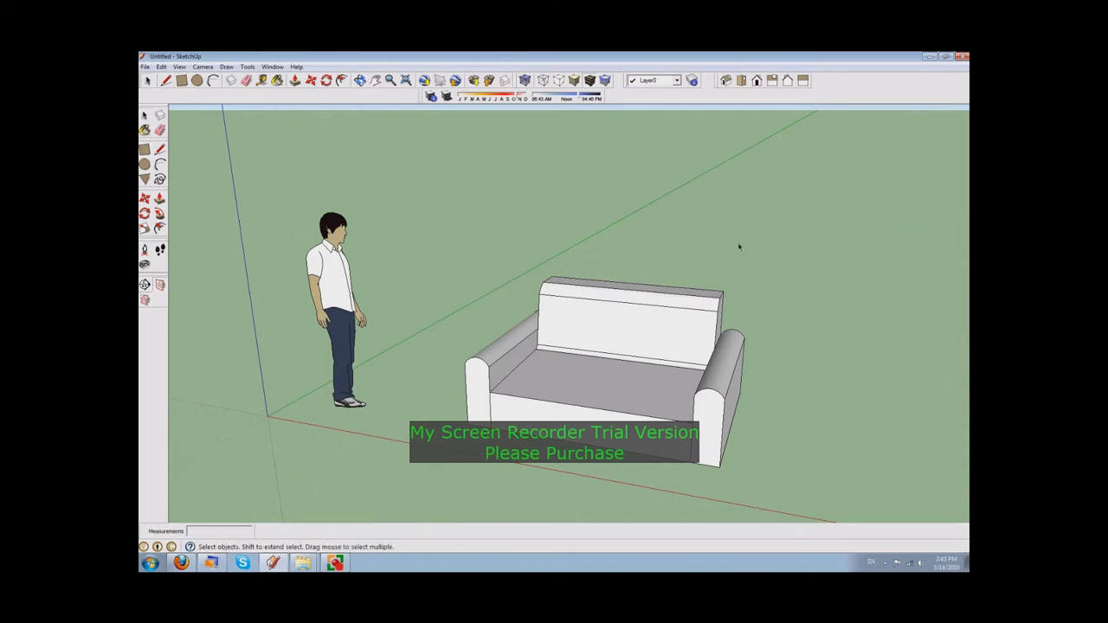
- Select the sofa and move it up and to the right
left_click_drag(448, 501, 448, 501)
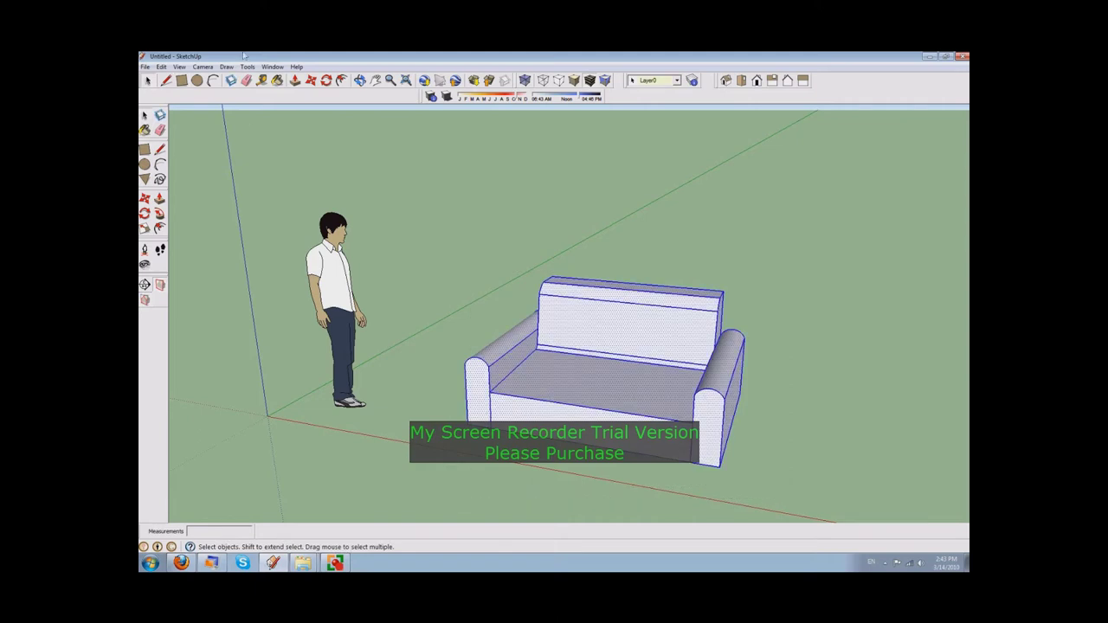
key("m")
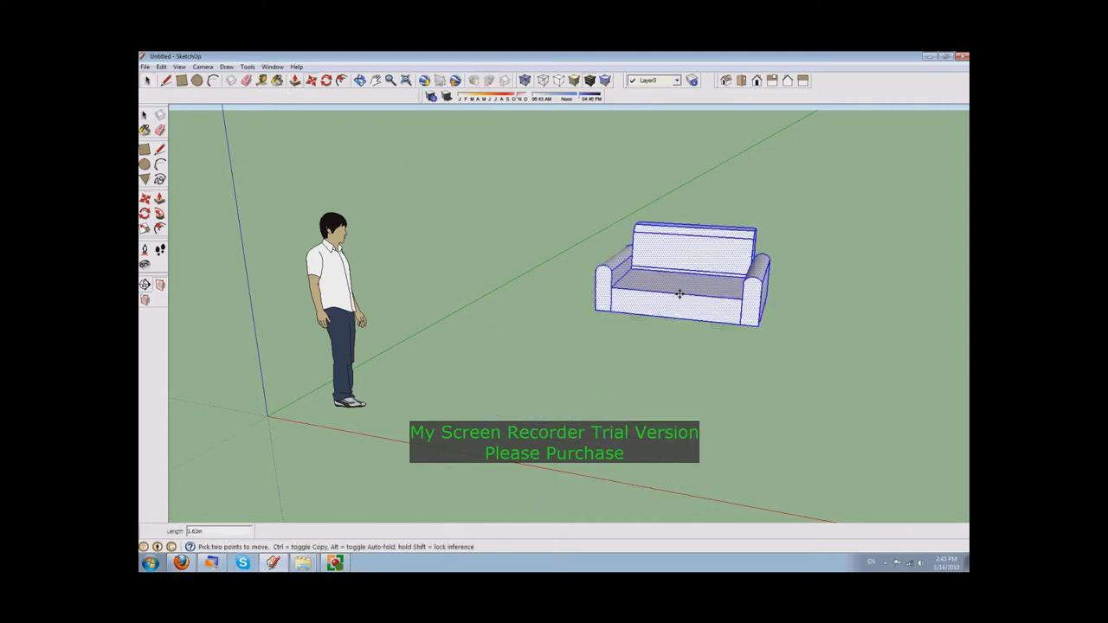
left_click_drag(601, 391, 706, 264)
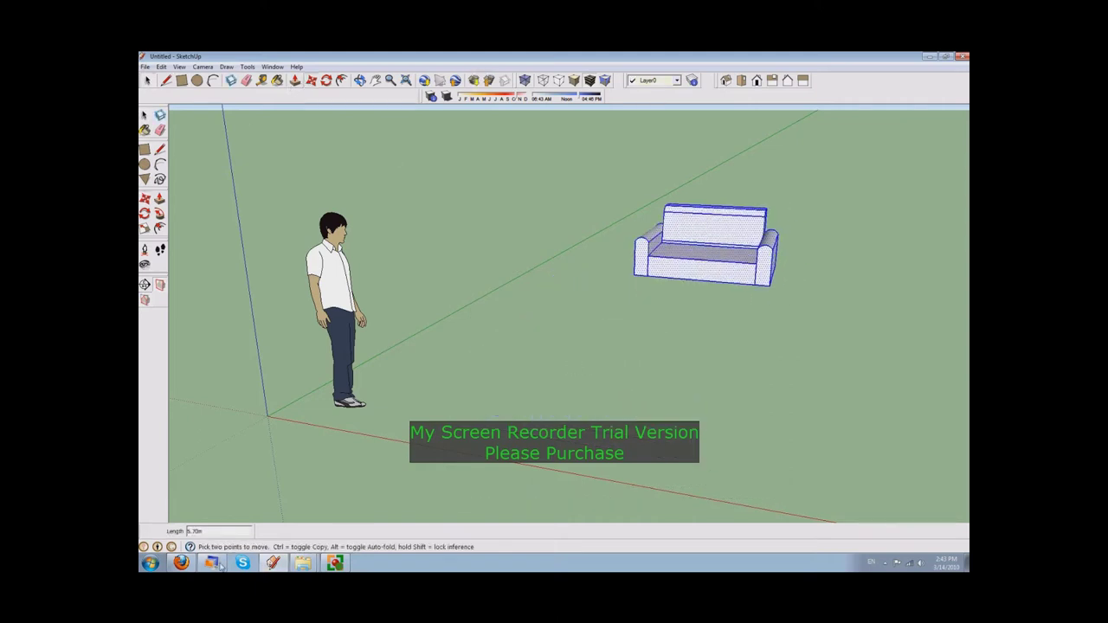
left_click(180, 563)
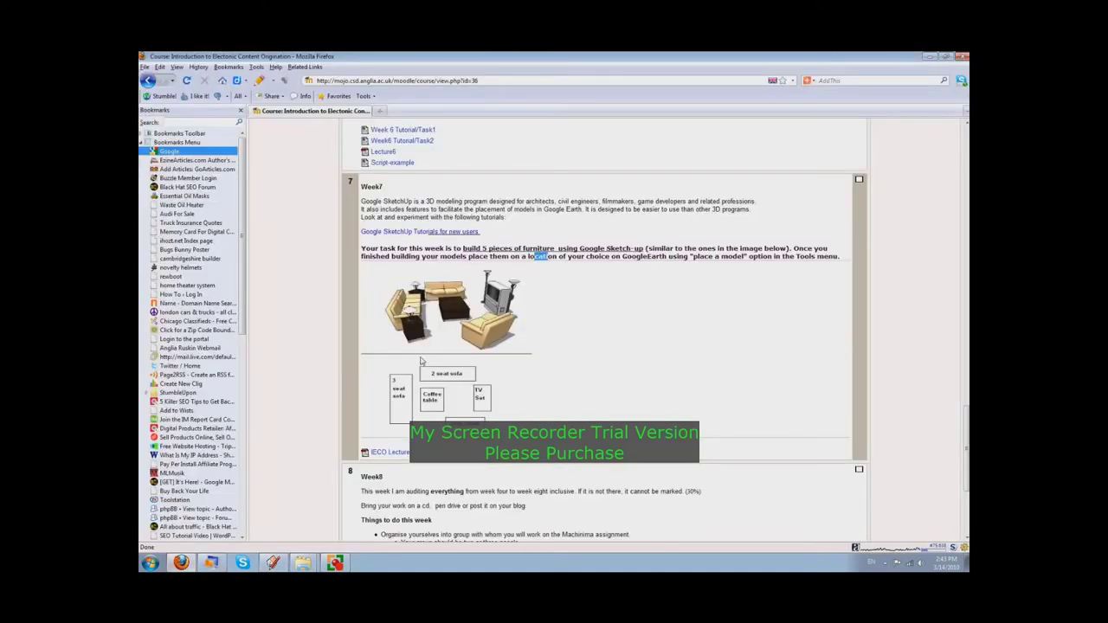
left_click(929, 56)
- Reposition the sofa about 1.35m away, right of the figure, and deselect it
left_click(689, 262)
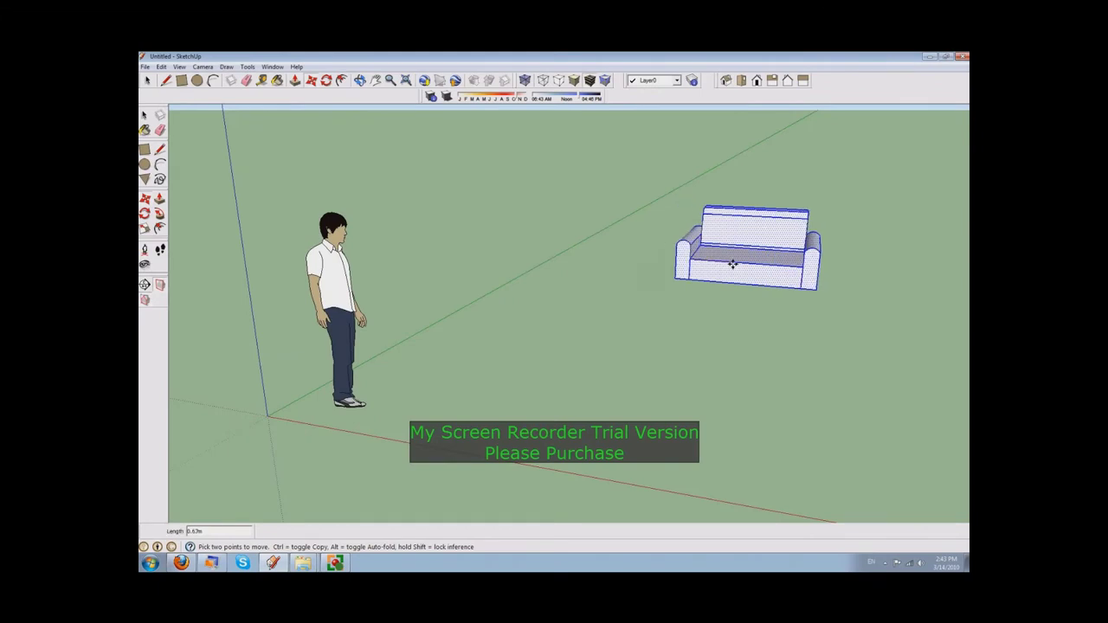
left_click(732, 313)
left_click(732, 314)
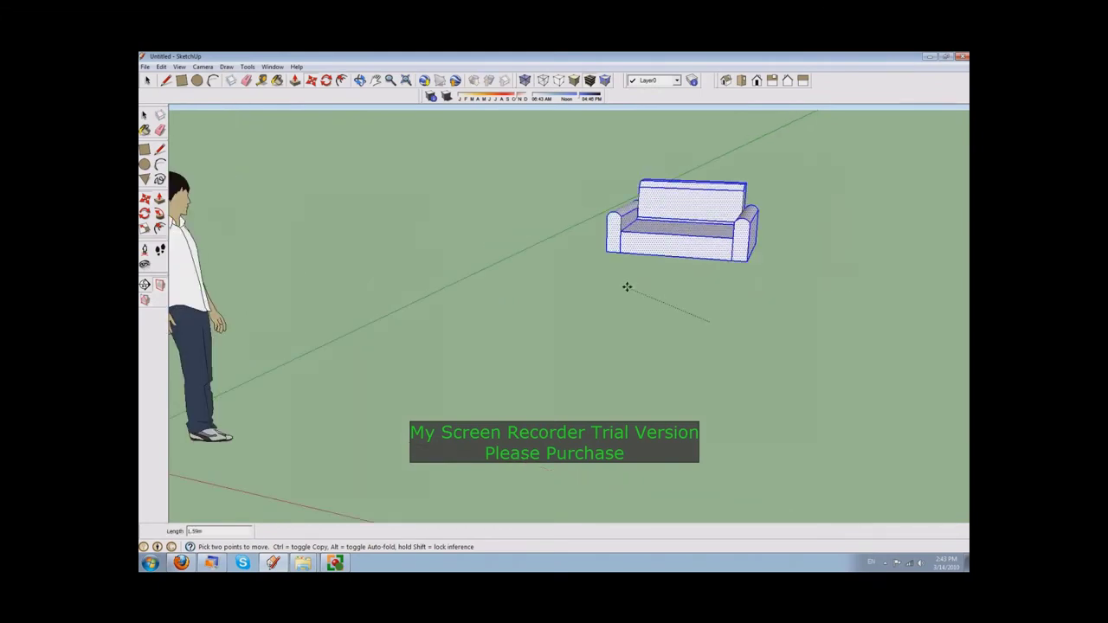
left_click(751, 242)
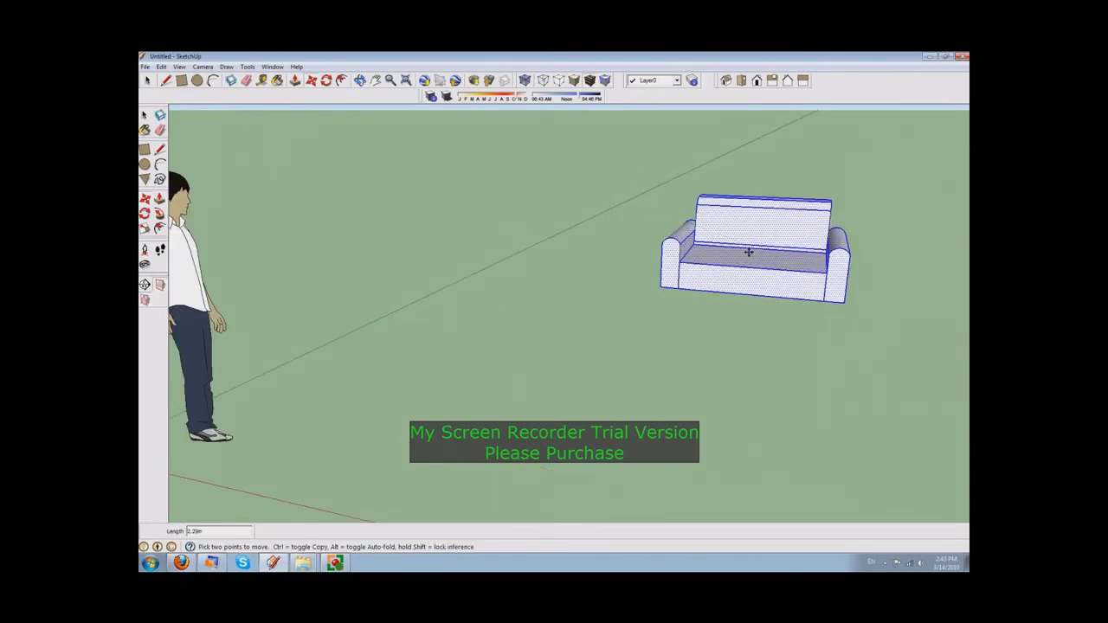
left_click(747, 250)
left_click(703, 320)
left_click(147, 80)
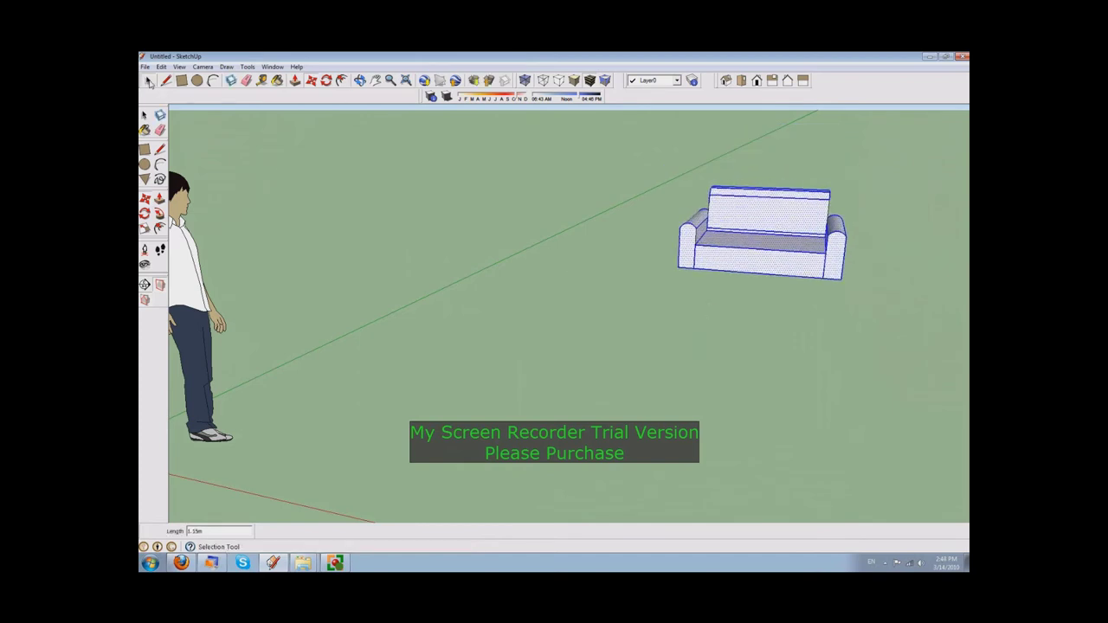
left_click(730, 302)
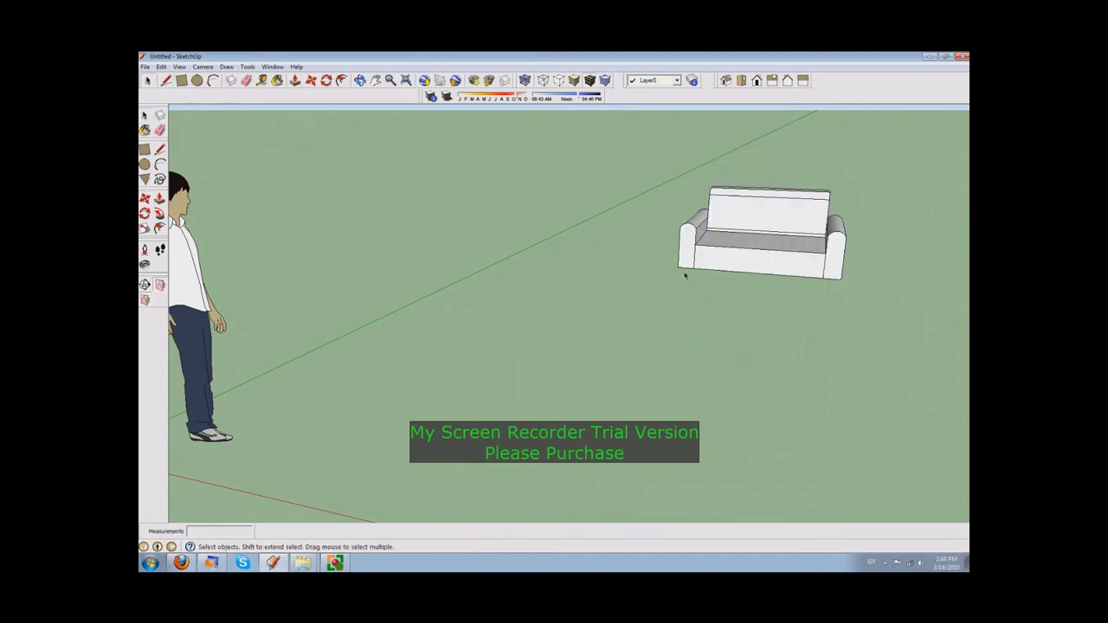
scroll(685, 276, "up", 2)
- Make the sofa's front-face texture unique, then select the entire sofa
left_click(739, 248)
right_click(734, 251)
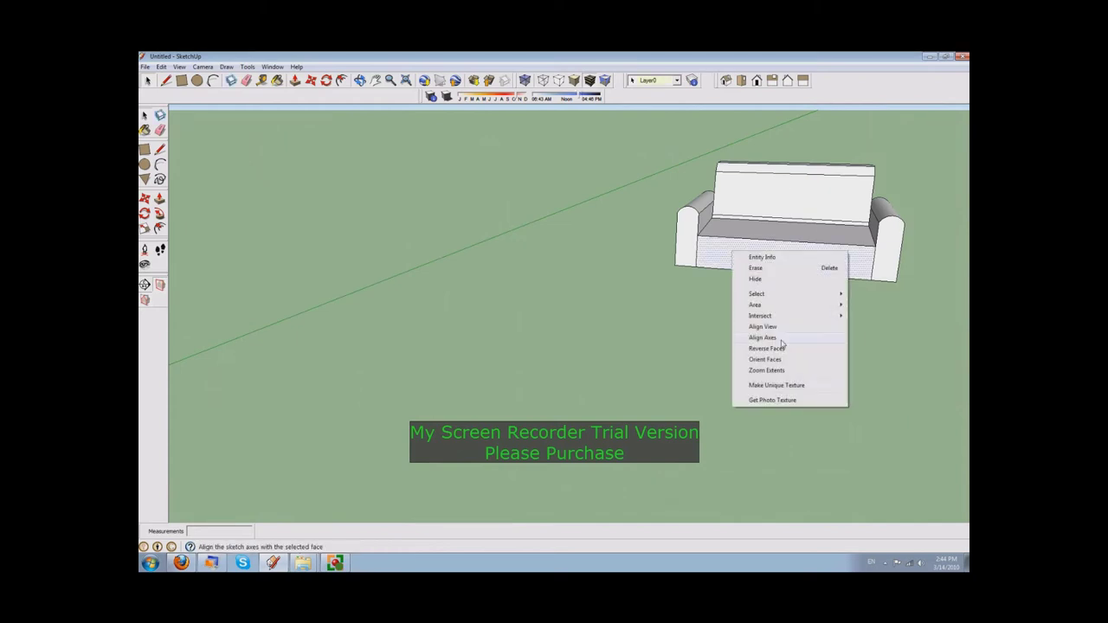
left_click(814, 387)
left_click(577, 329)
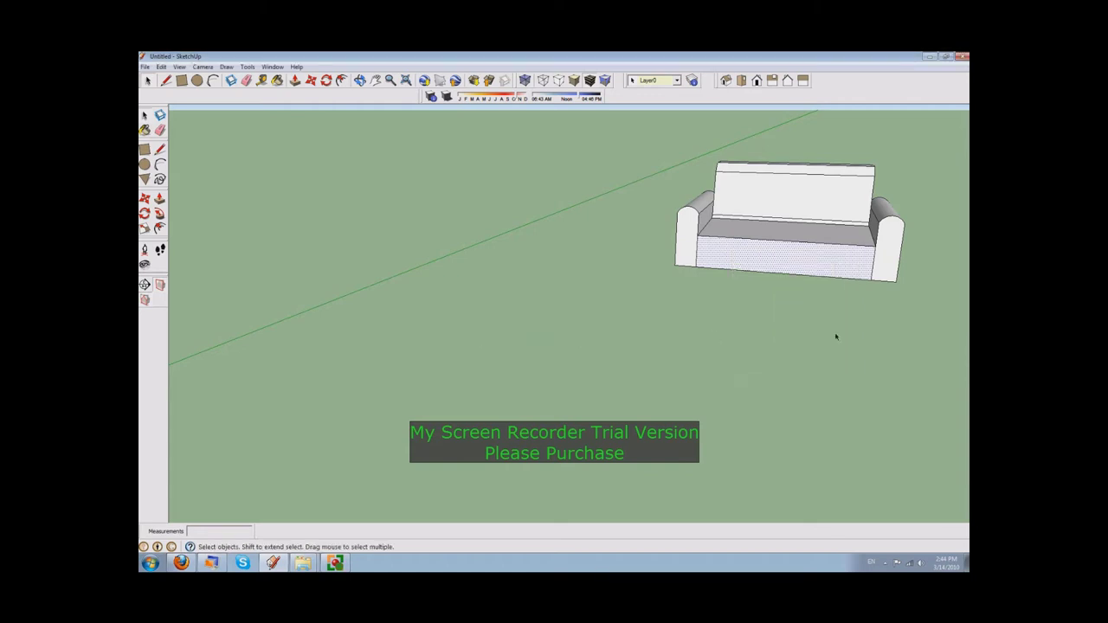
key("ctrl+a")
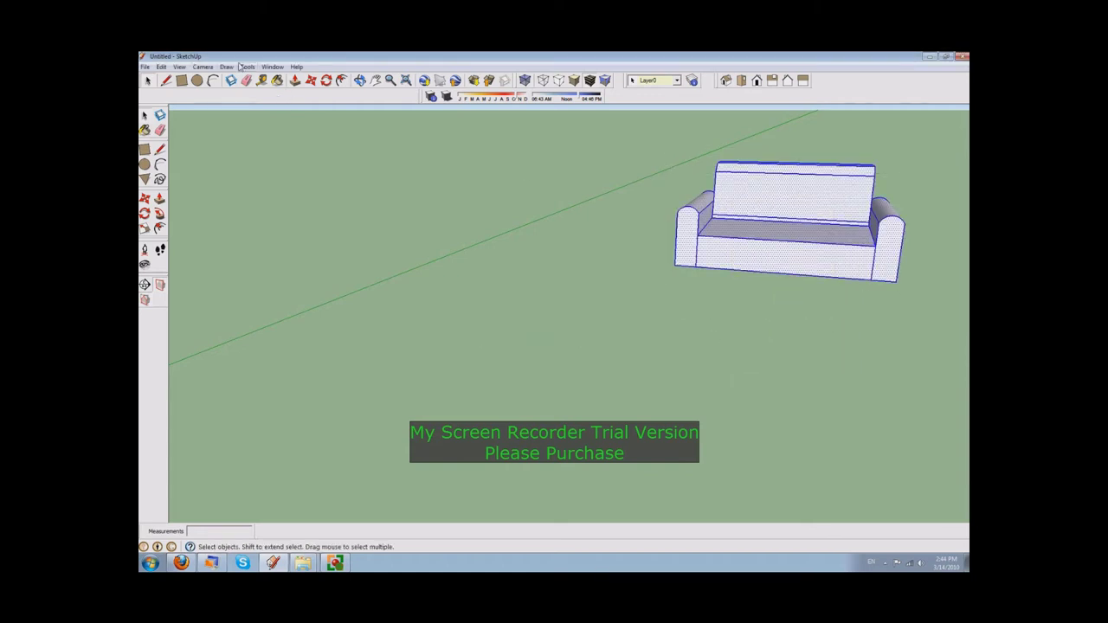
- Paint the sofa with Textile_Rug_Stripes from the Carpet and Textiles collection
left_click(227, 67)
mouse_move(248, 67)
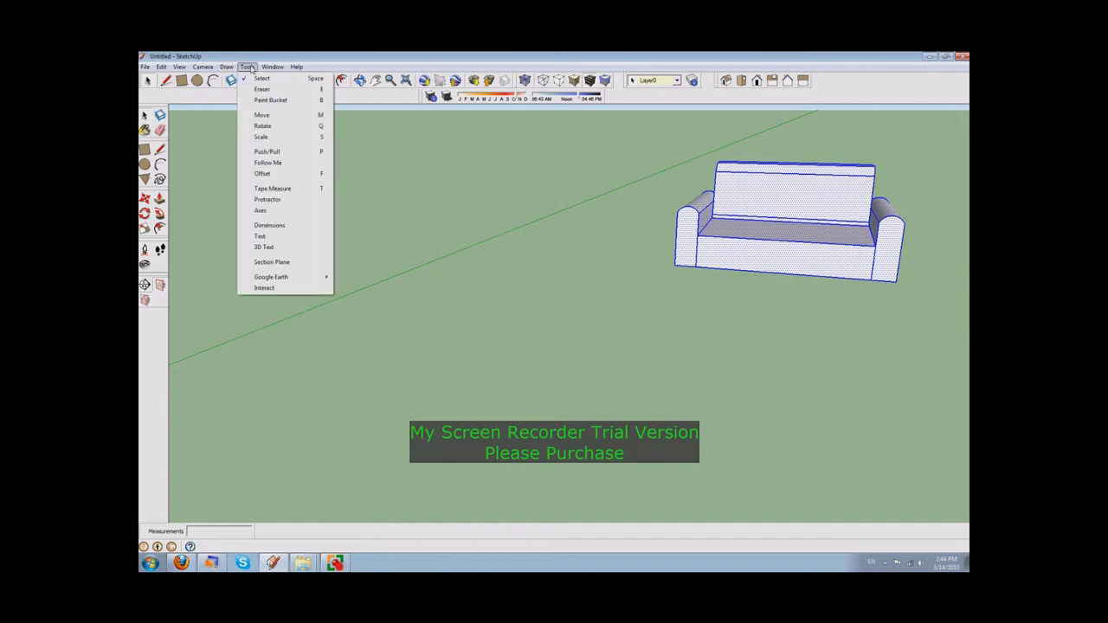
left_click(144, 129)
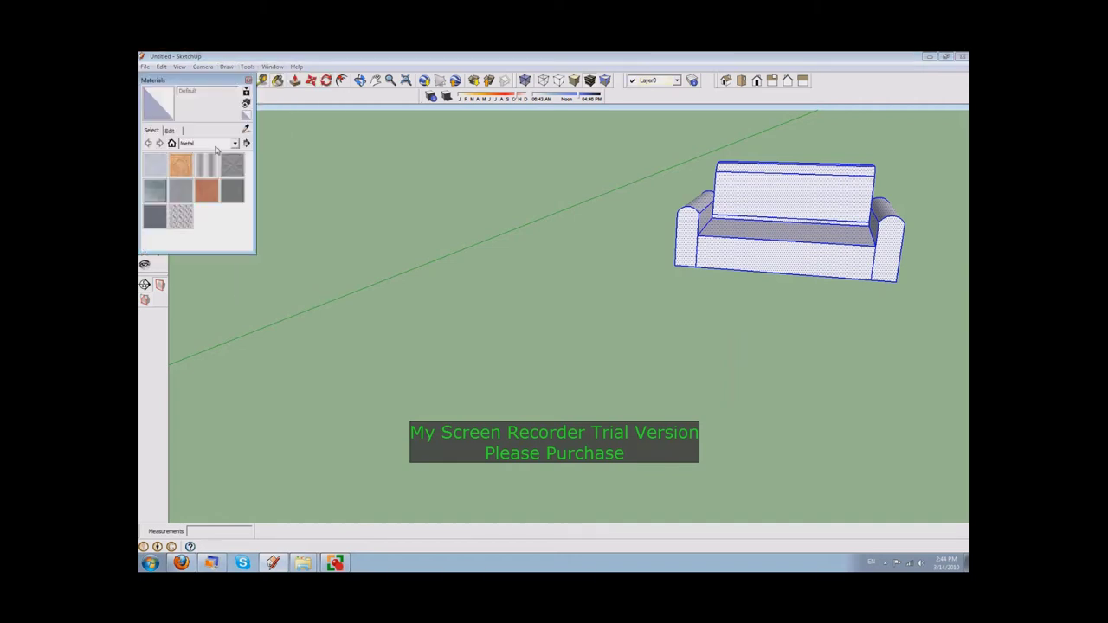
left_click(234, 143)
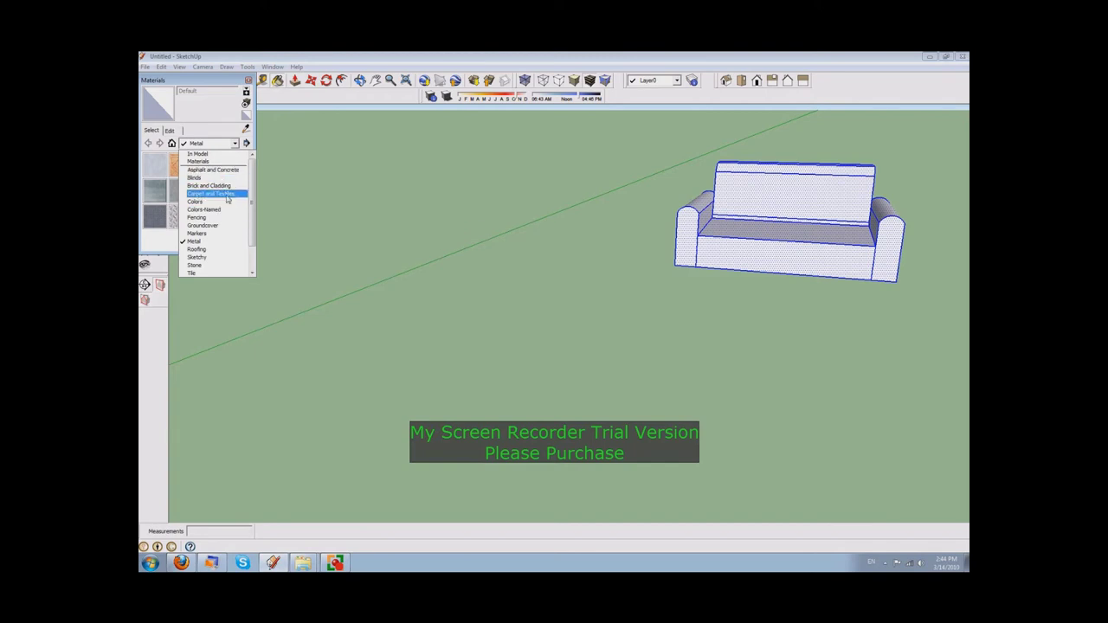
left_click(229, 201)
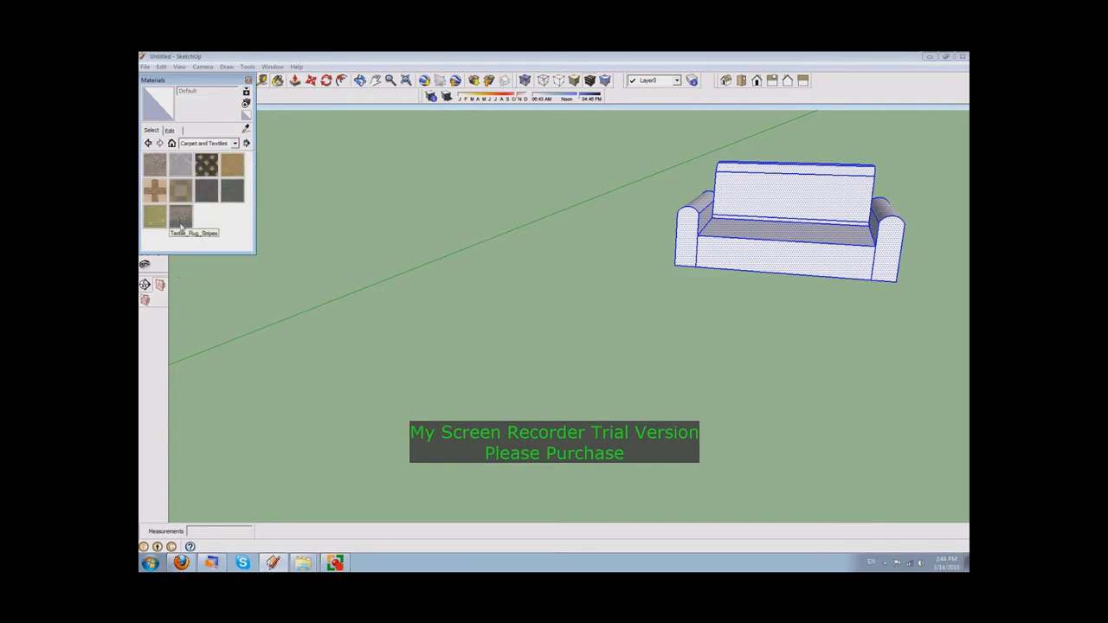
left_click(180, 220)
left_click(765, 189)
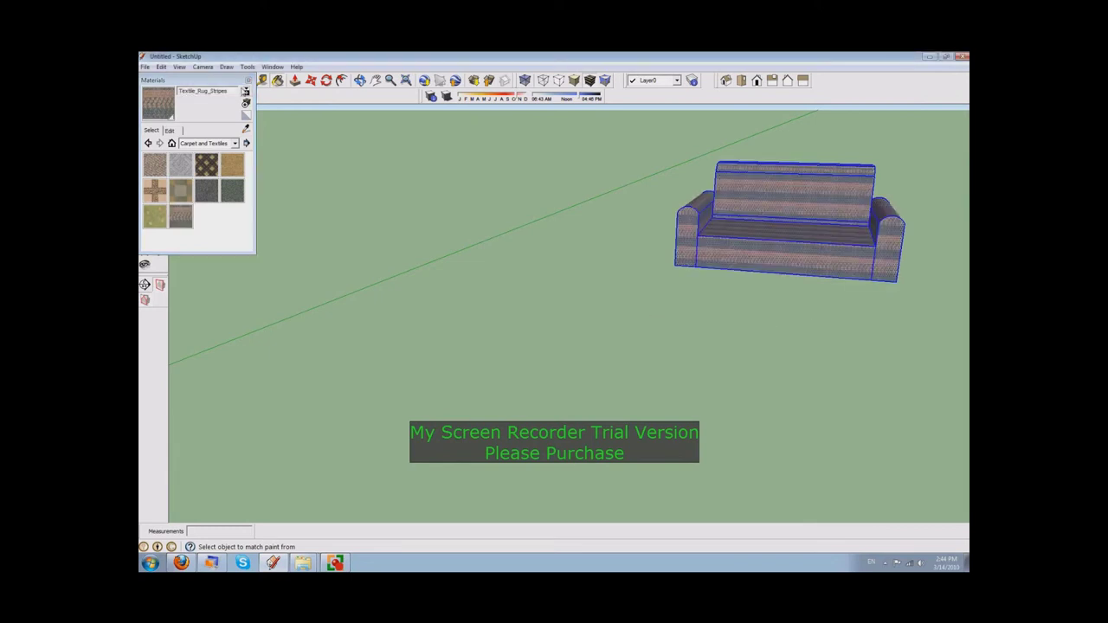
left_click(211, 83)
left_click_drag(211, 83, 434, 133)
- Repaint the sofa with the green leaf, then the tan square carpet, and darken its colour
left_click(380, 266)
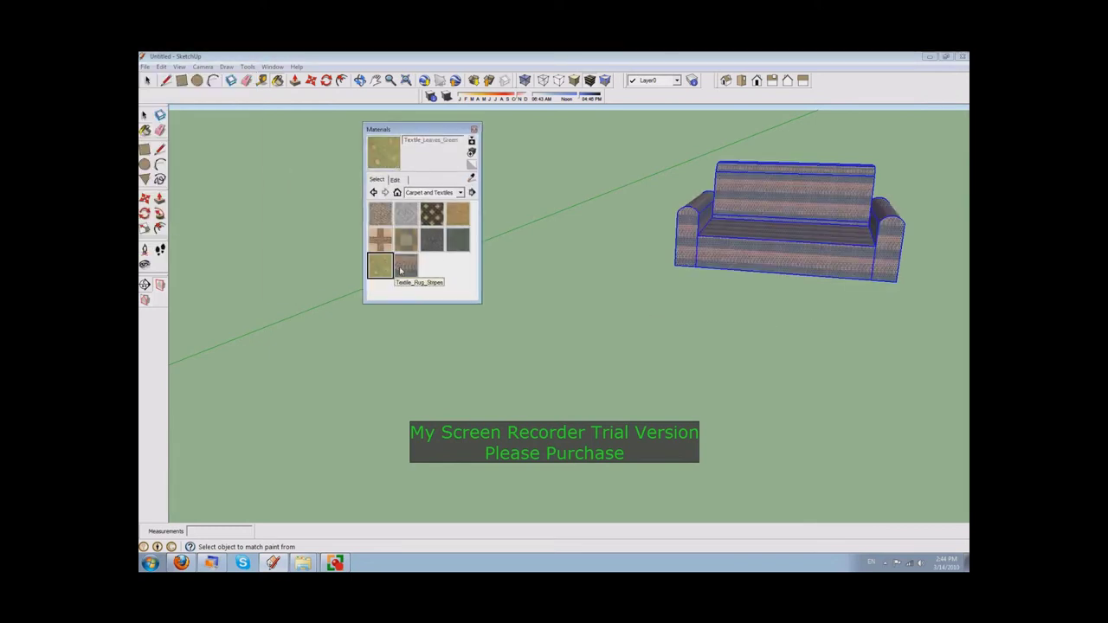
left_click(781, 191)
left_click(380, 239)
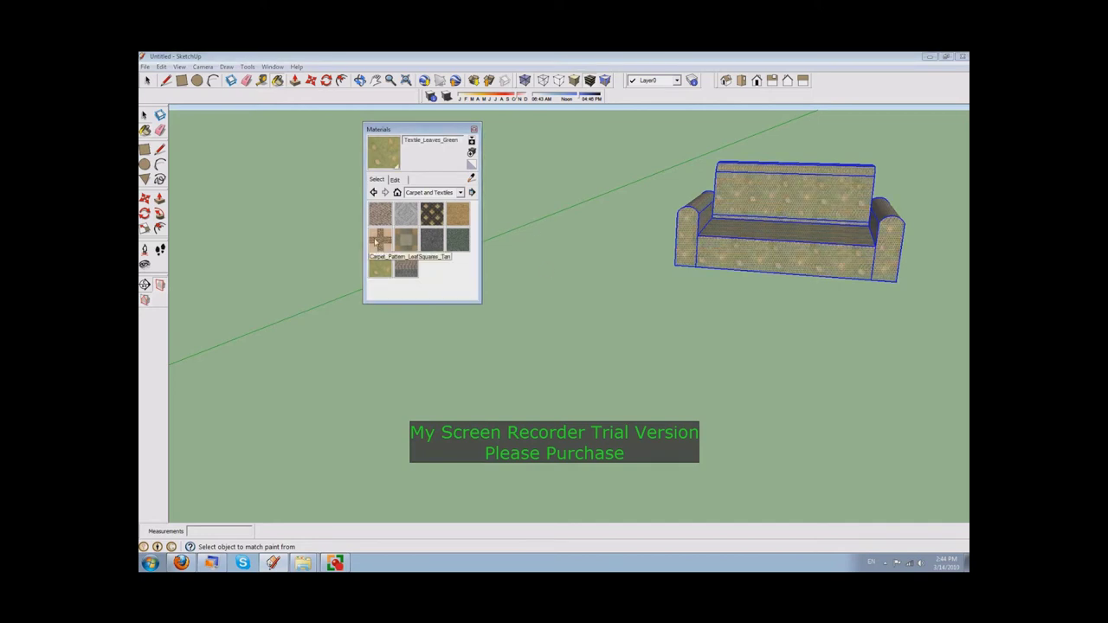
left_click(708, 214)
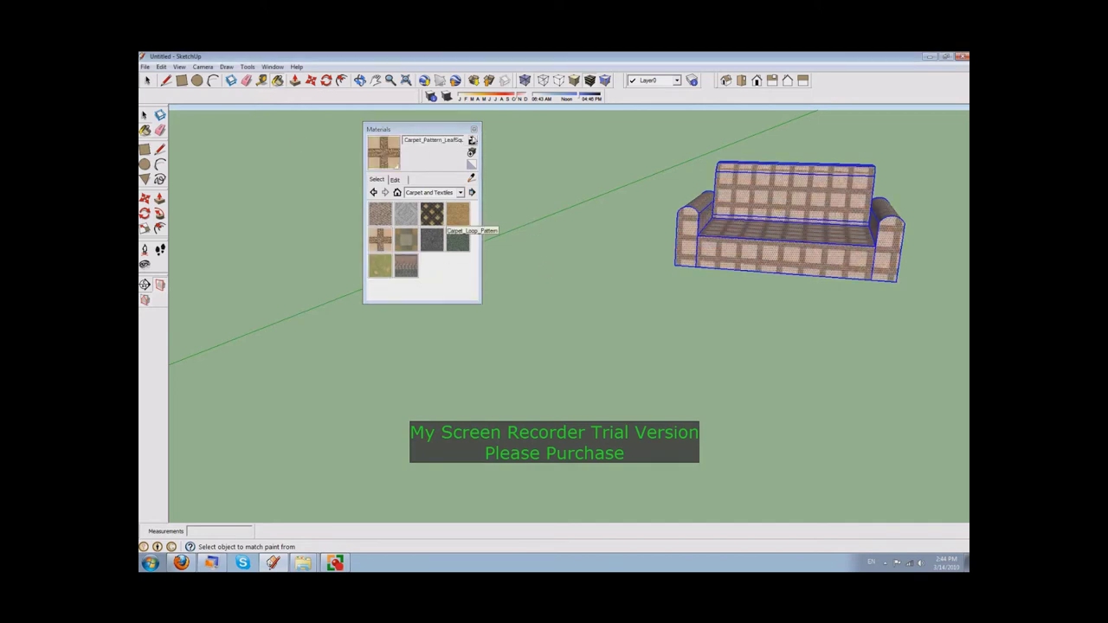
left_click(396, 179)
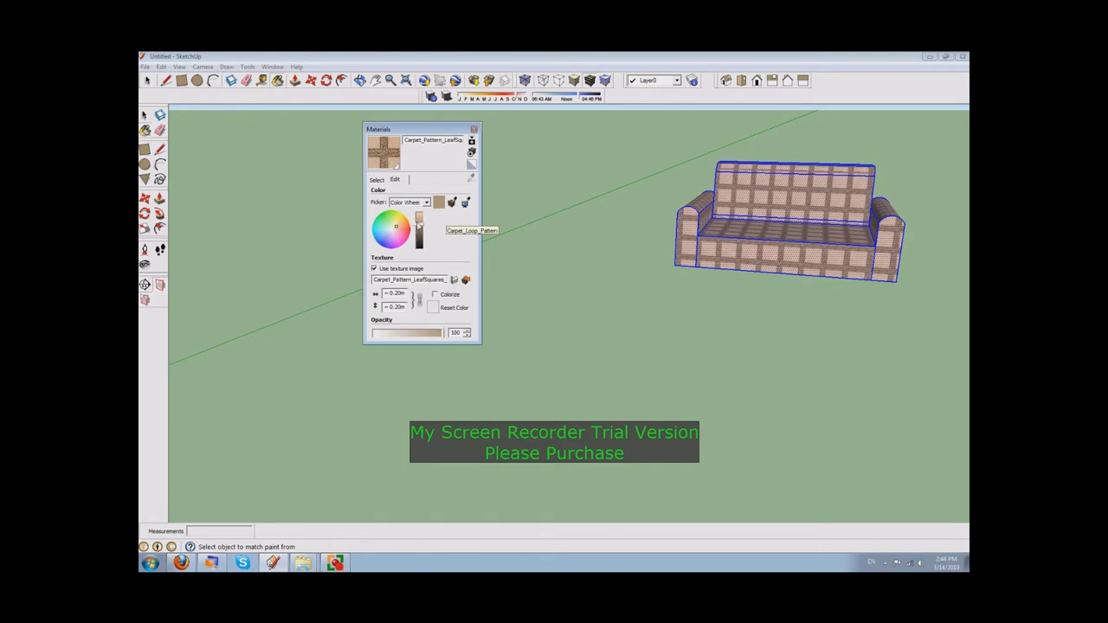
left_click_drag(420, 227, 419, 234)
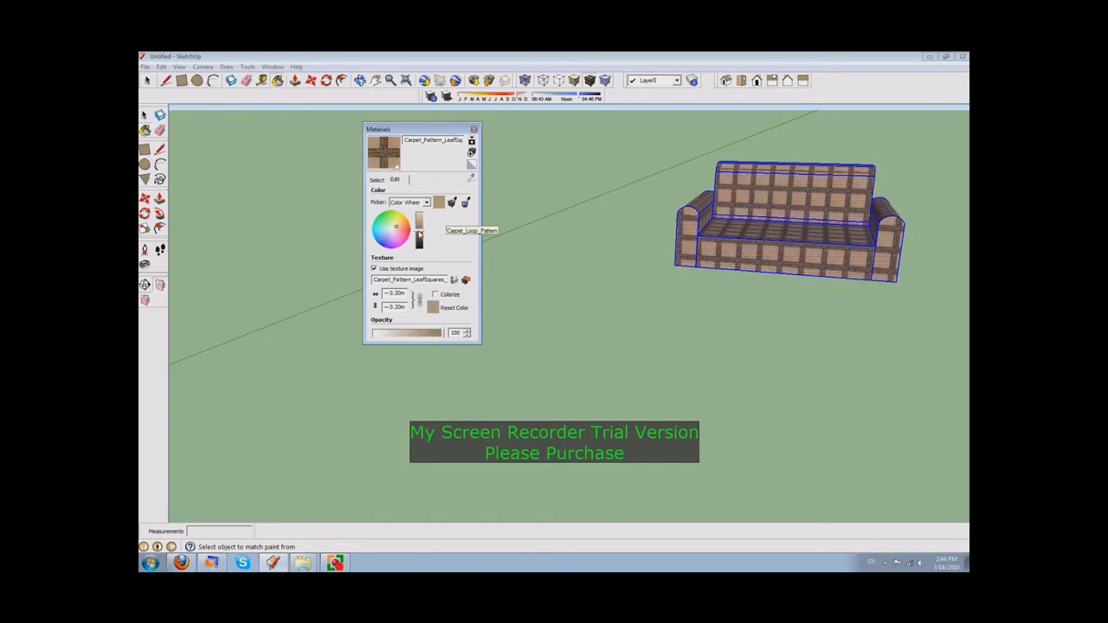
- Tint the carpet orange-brown and trial texture sizes of 0.10m, 1.10m and 0.90m
left_click(398, 225)
left_click(401, 230)
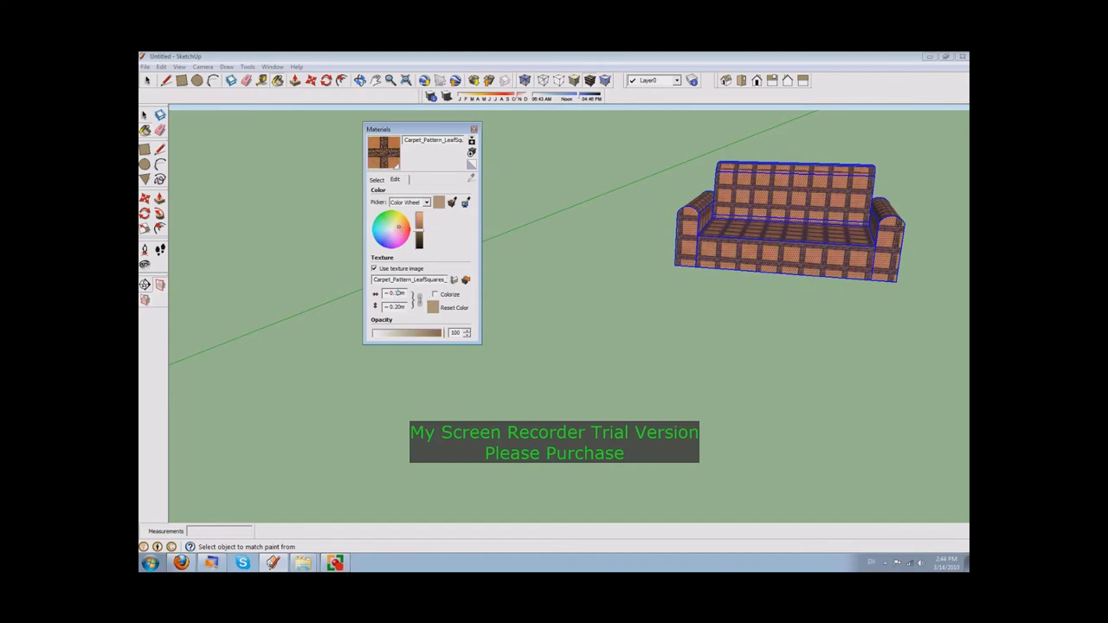
key("Return")
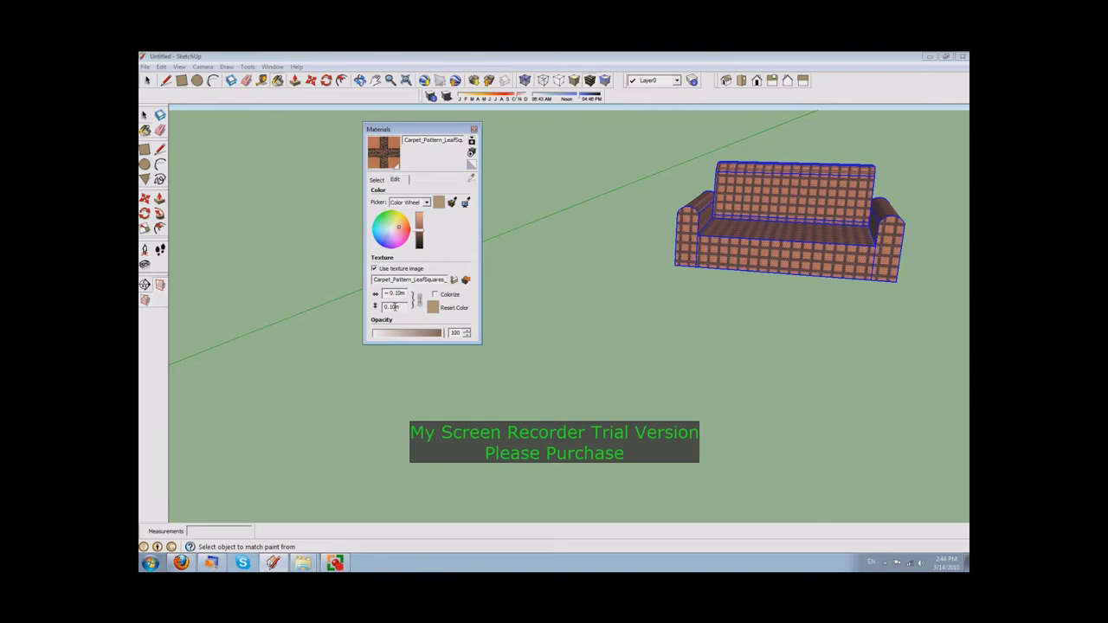
type("1.1")
key("Return")
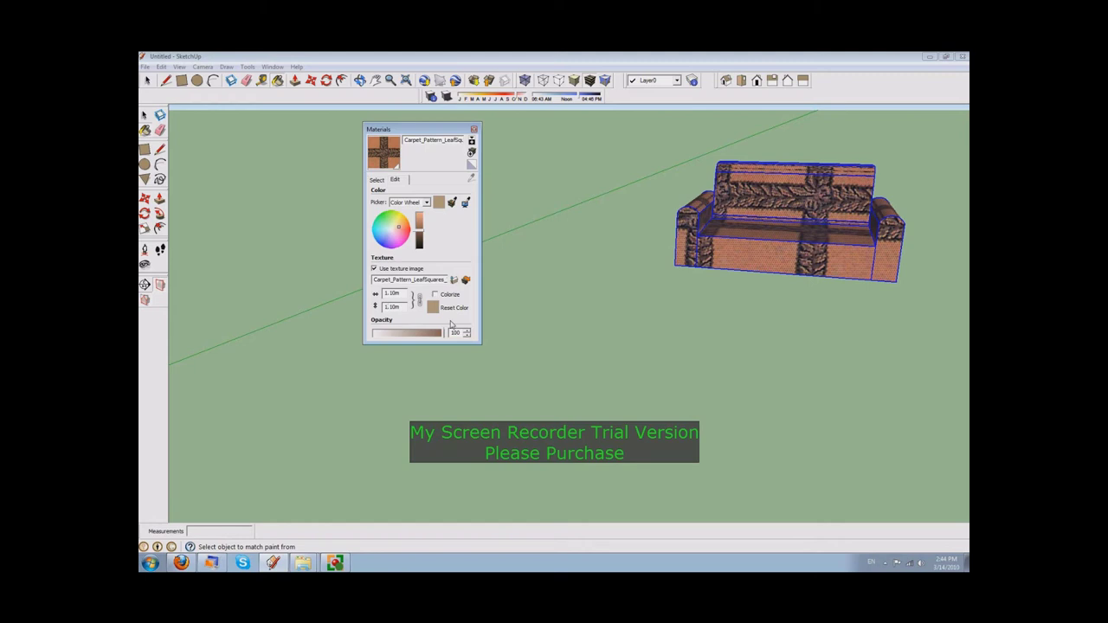
type("0.1")
key("Return")
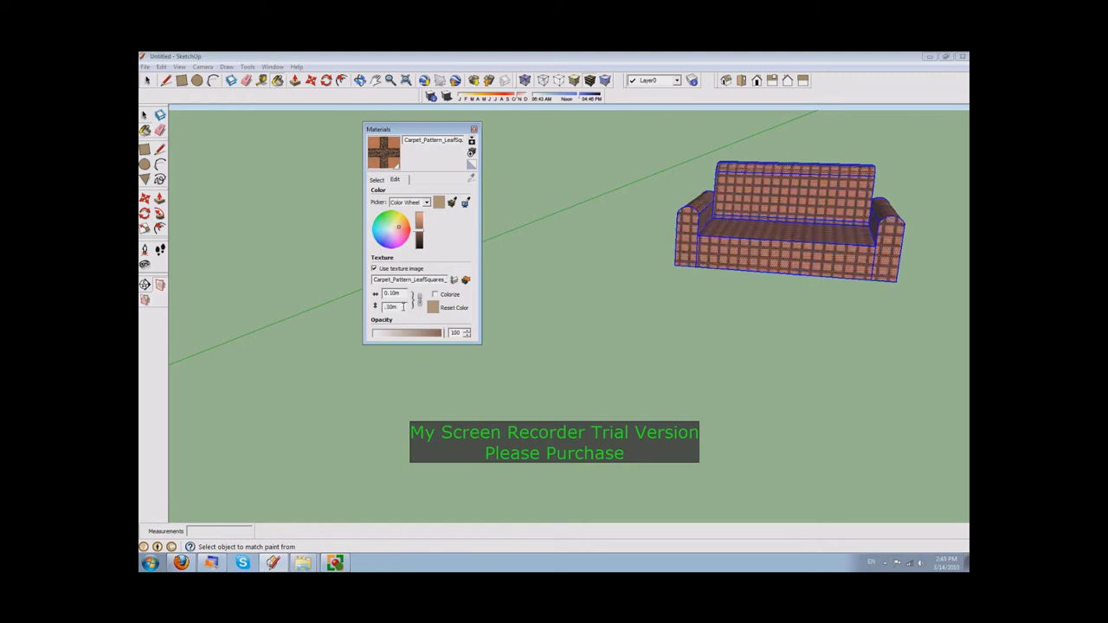
type("0.9")
key("Return")
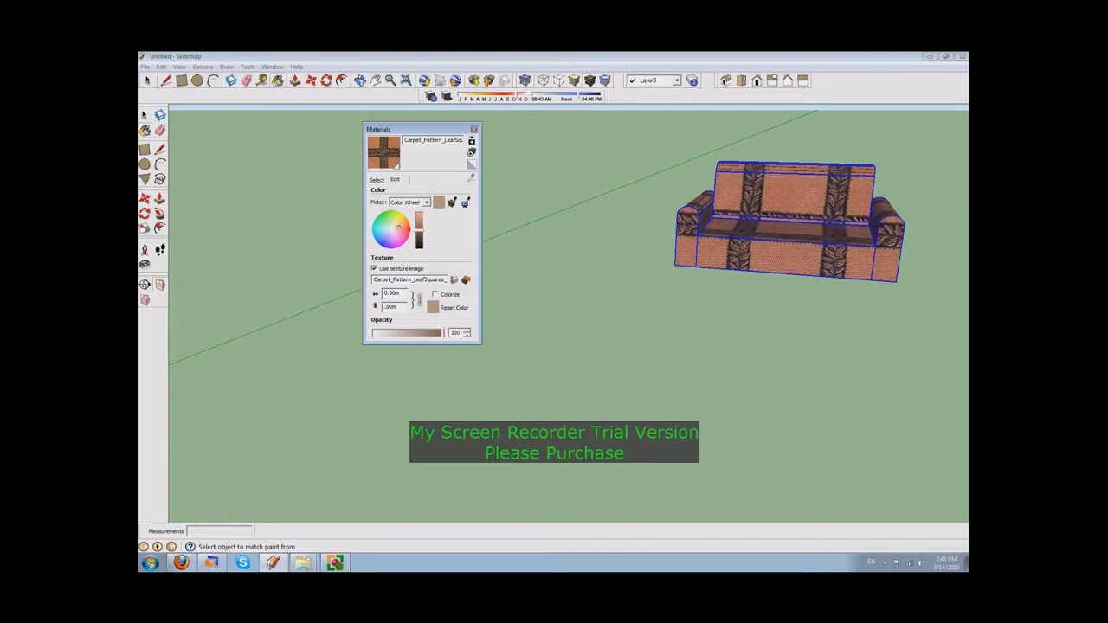
- Try texture heights from 0.30m up to 10m, settling back on 0.50m
key("Return")
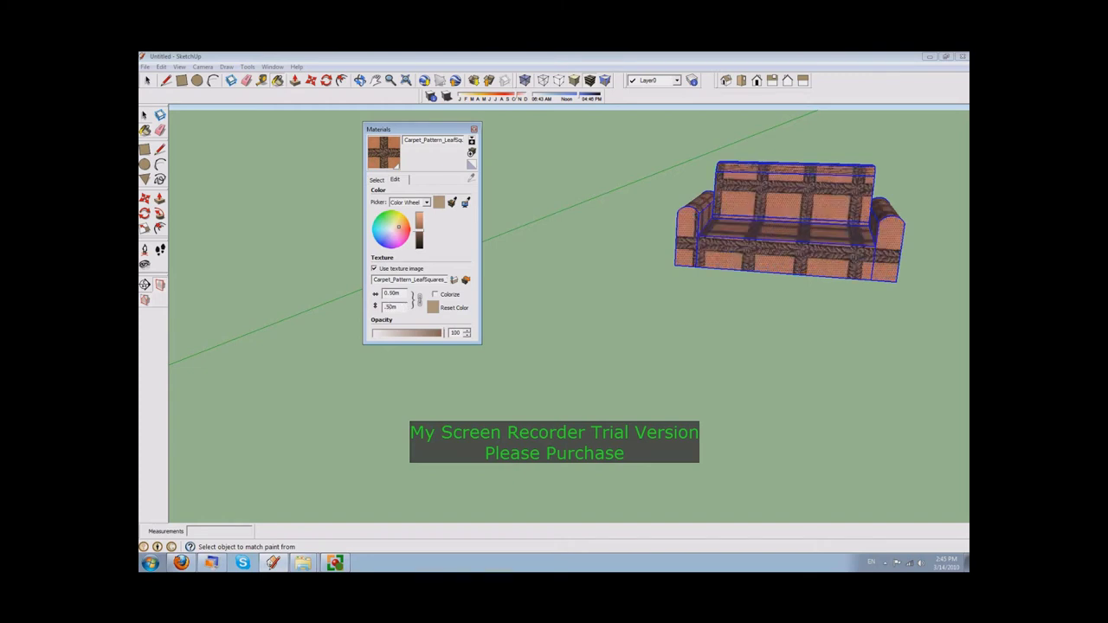
type("0.4")
key("Return")
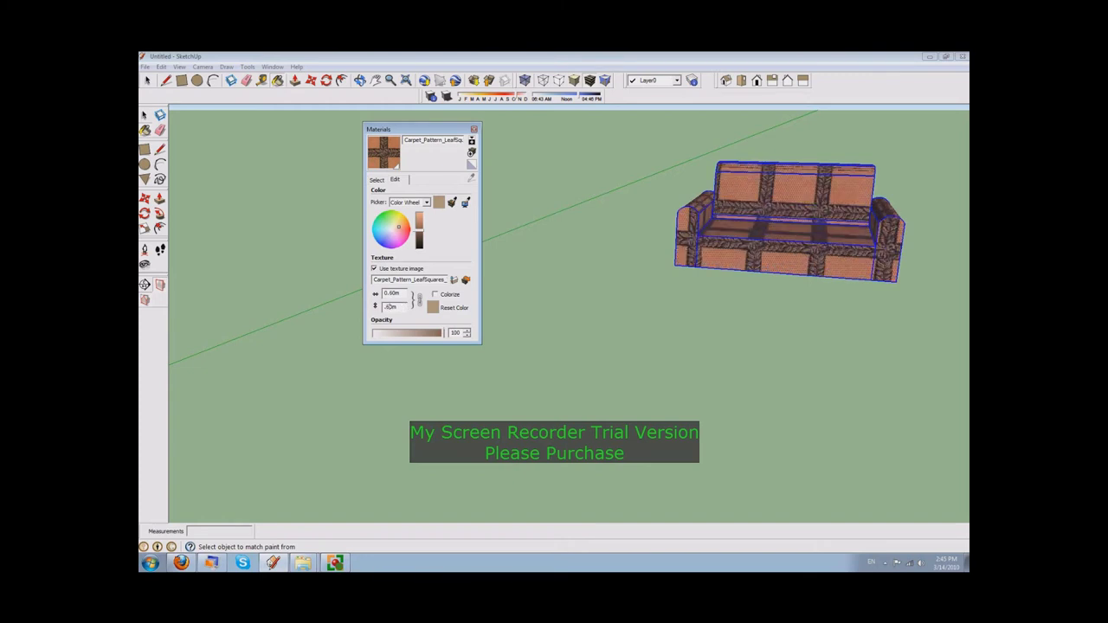
type("0.5")
key("Return")
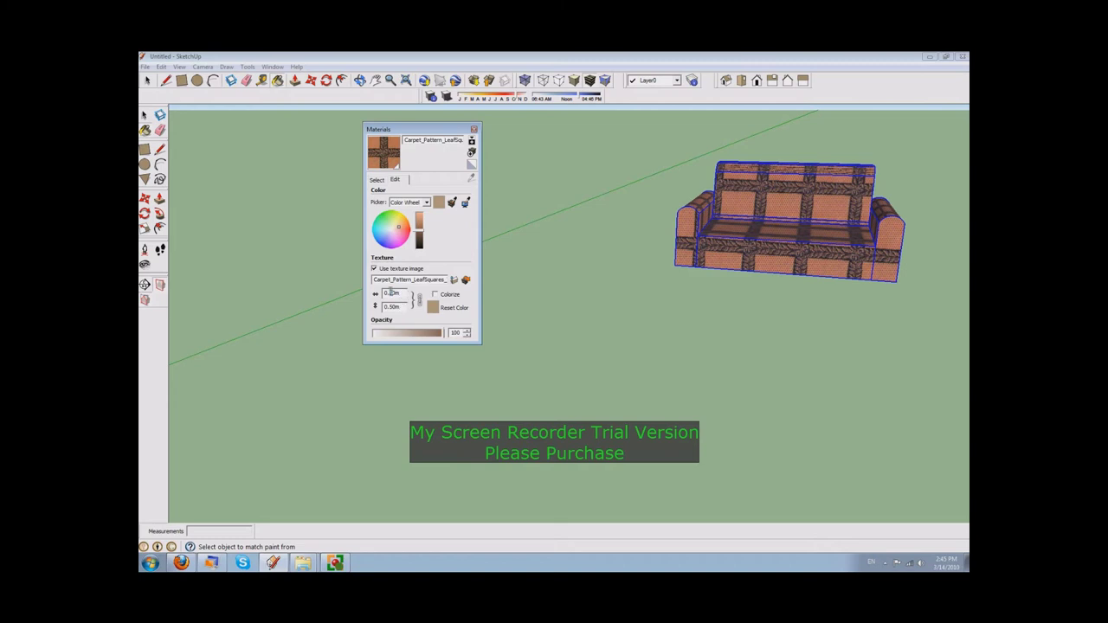
type("10")
key("Return")
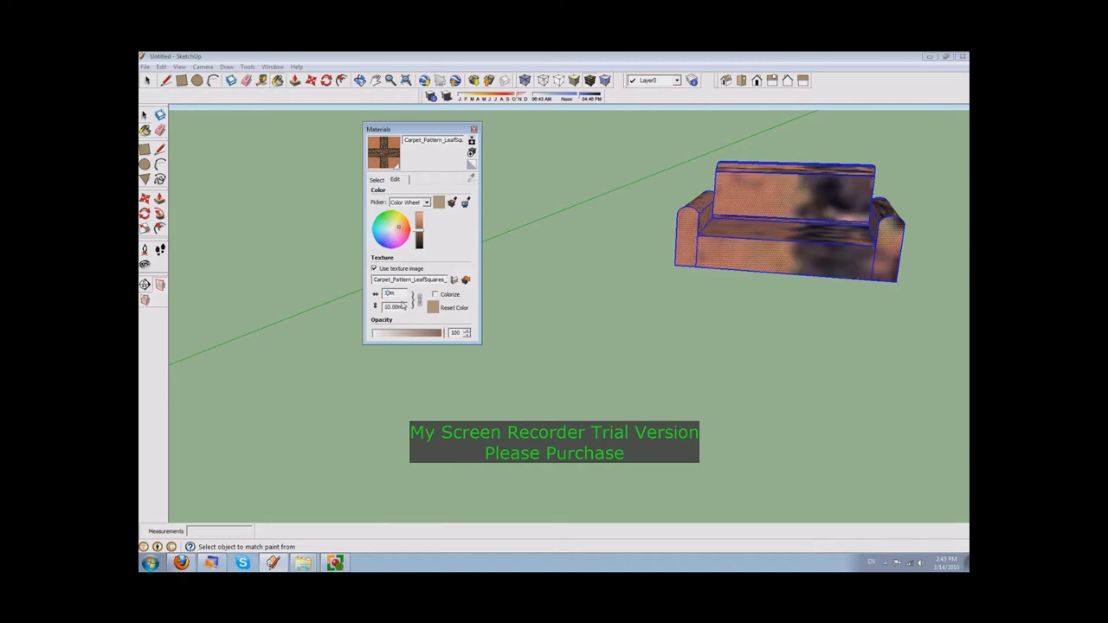
key("Return")
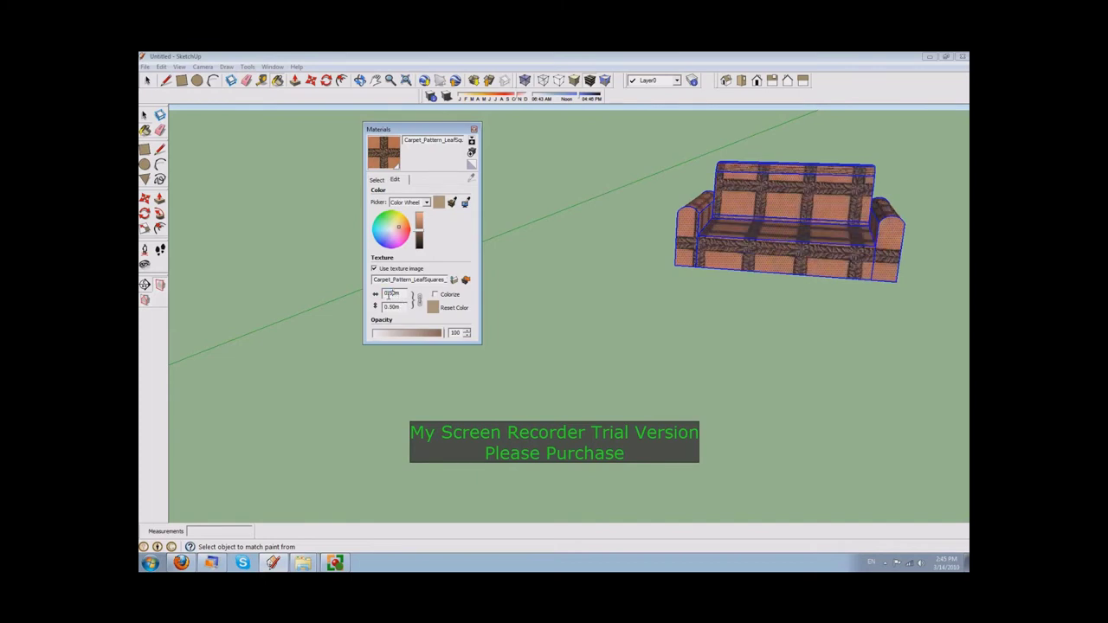
type("1.5")
key("Return")
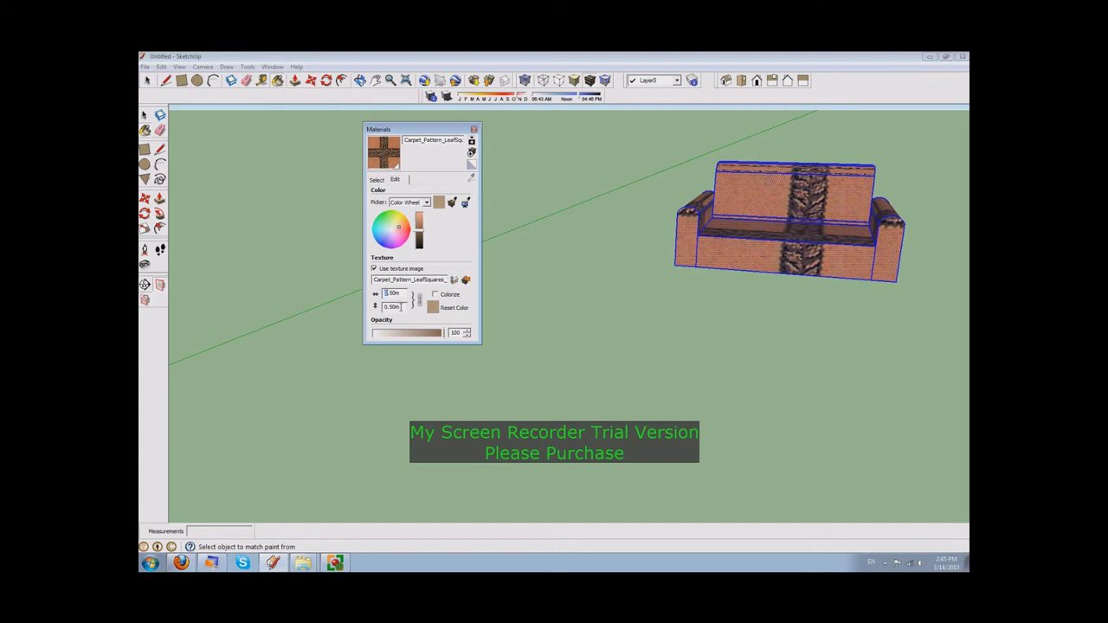
key("Return")
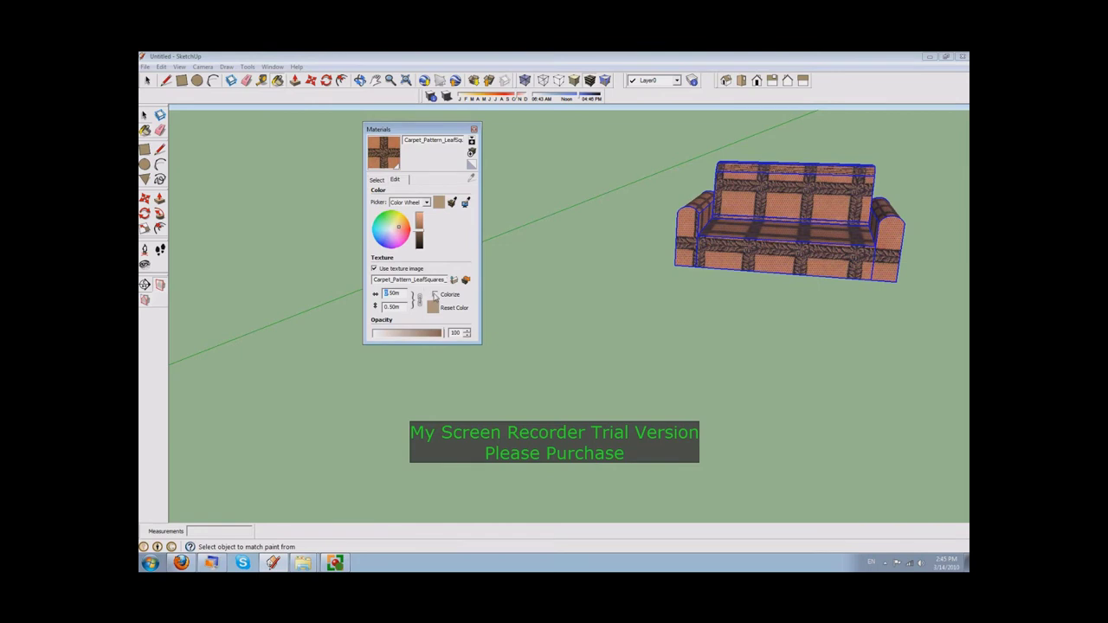
- Unlock the aspect ratio and set the texture to 0.20m wide by 0.50m high
left_click(419, 302)
type("1")
key("Tab")
type("1")
key("Tab")
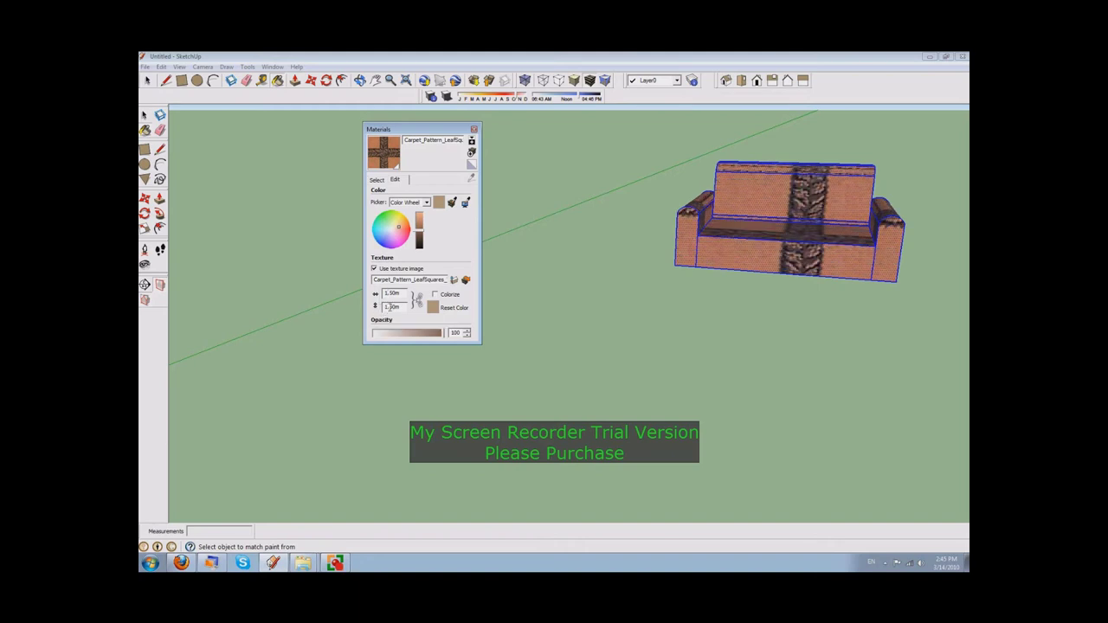
type("0")
key("Tab")
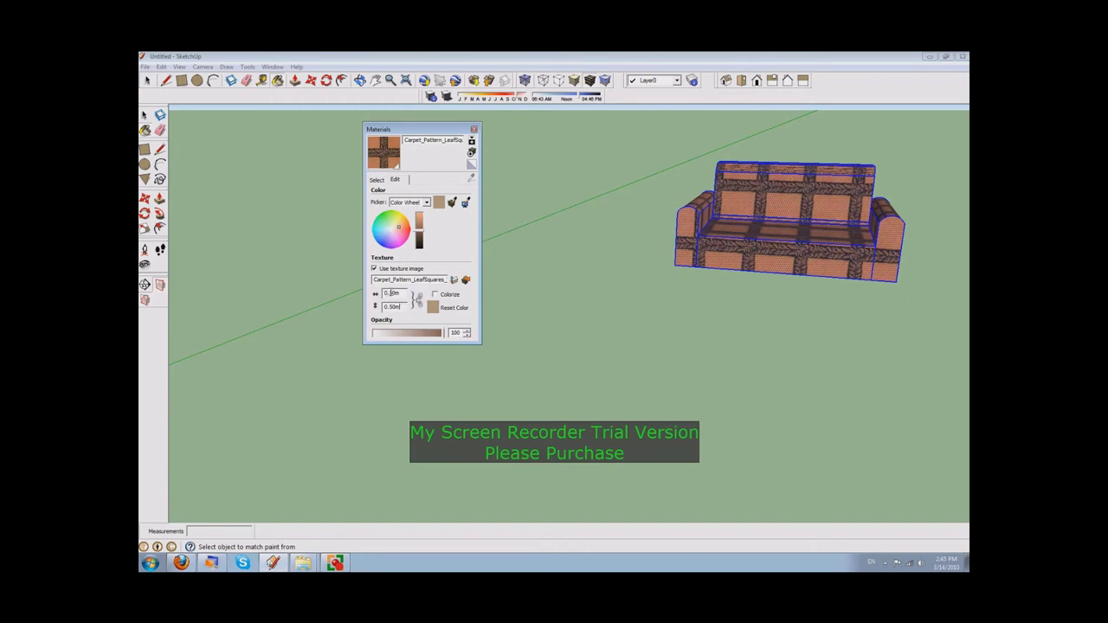
type("2")
key("Tab")
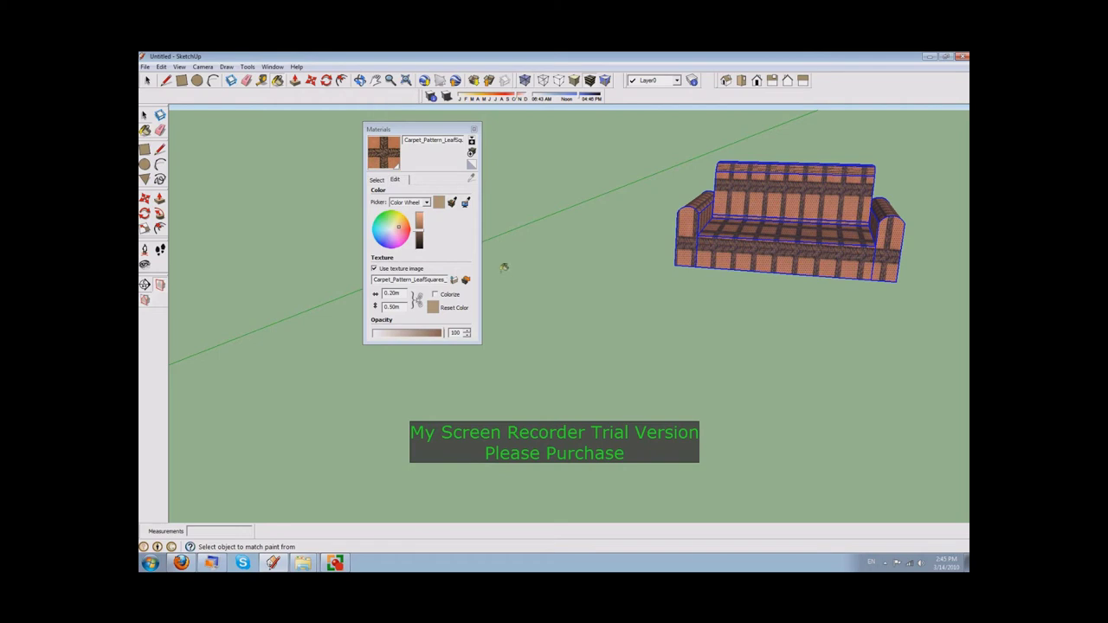
- Orbit closer to the sofa, close the Materials panel and clear the selection
left_click(360, 79)
mouse_move(577, 178)
left_mouse_down()
mouse_move(938, 216)
mouse_move(804, 275)
mouse_move(632, 259)
left_mouse_up()
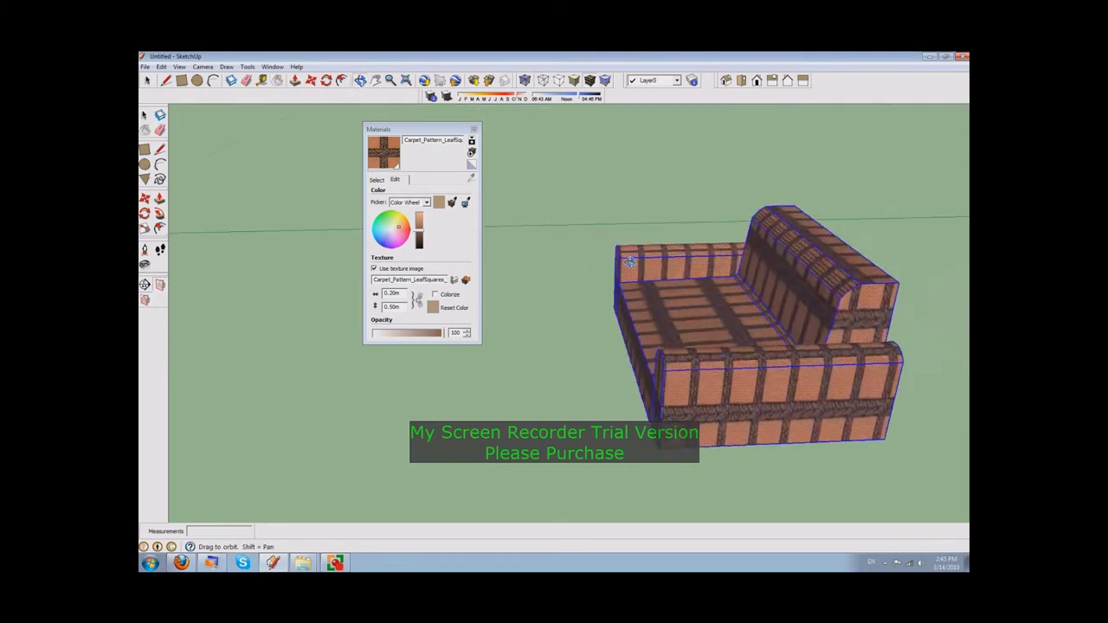
left_click(474, 129)
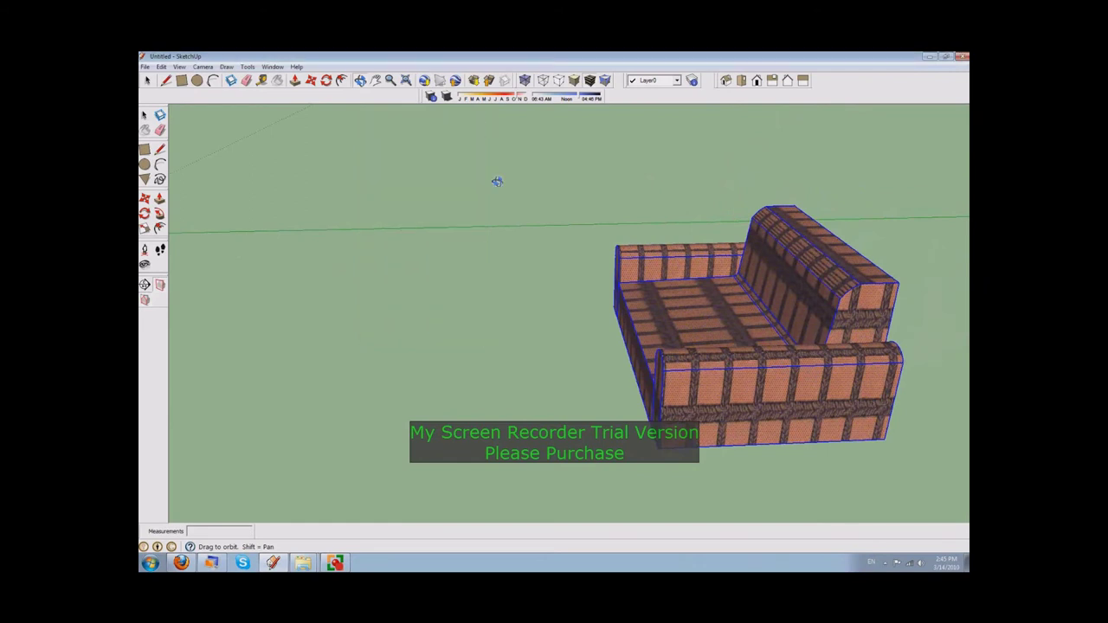
left_click(147, 80)
left_click(506, 332)
left_click_drag(468, 286, 529, 313)
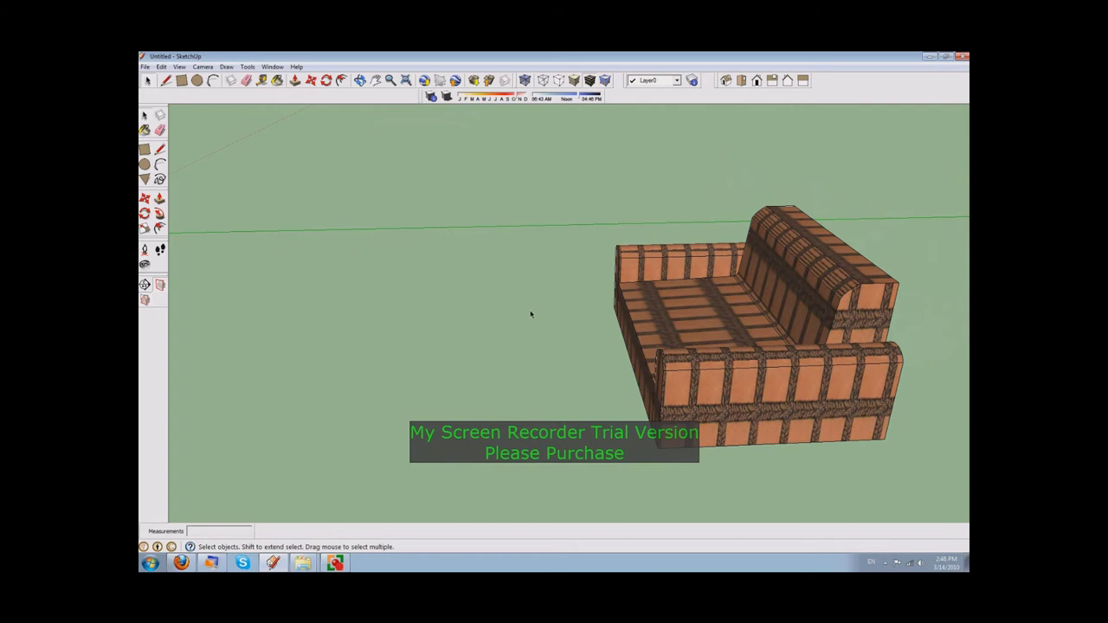
scroll(543, 311, "up", 1)
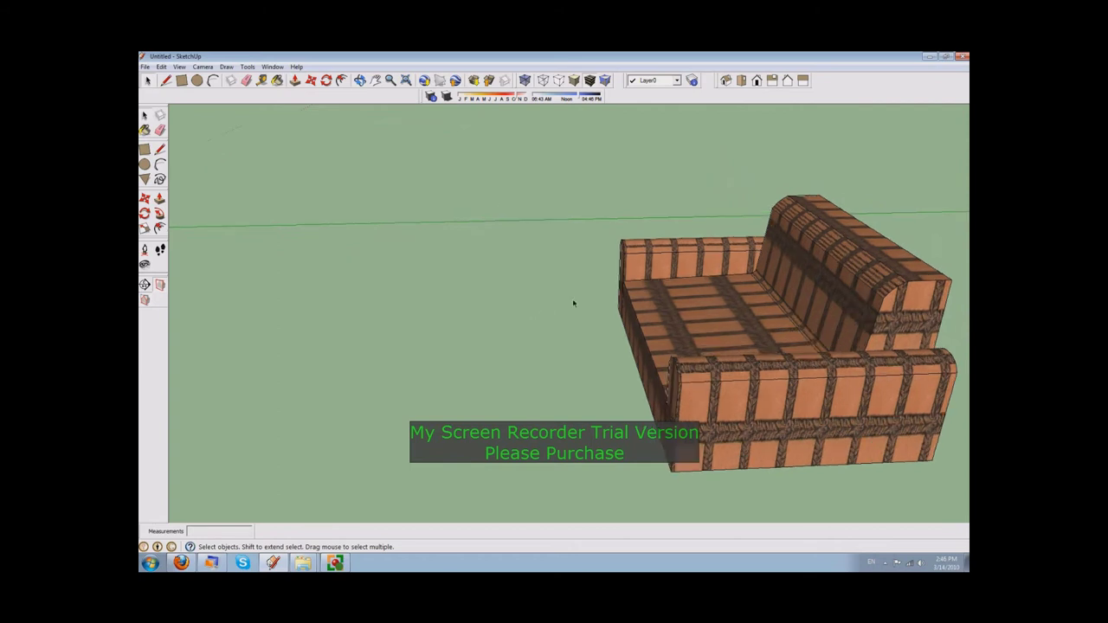
- Try erasing the back panel's inner face twice, undoing each time
left_click(247, 80)
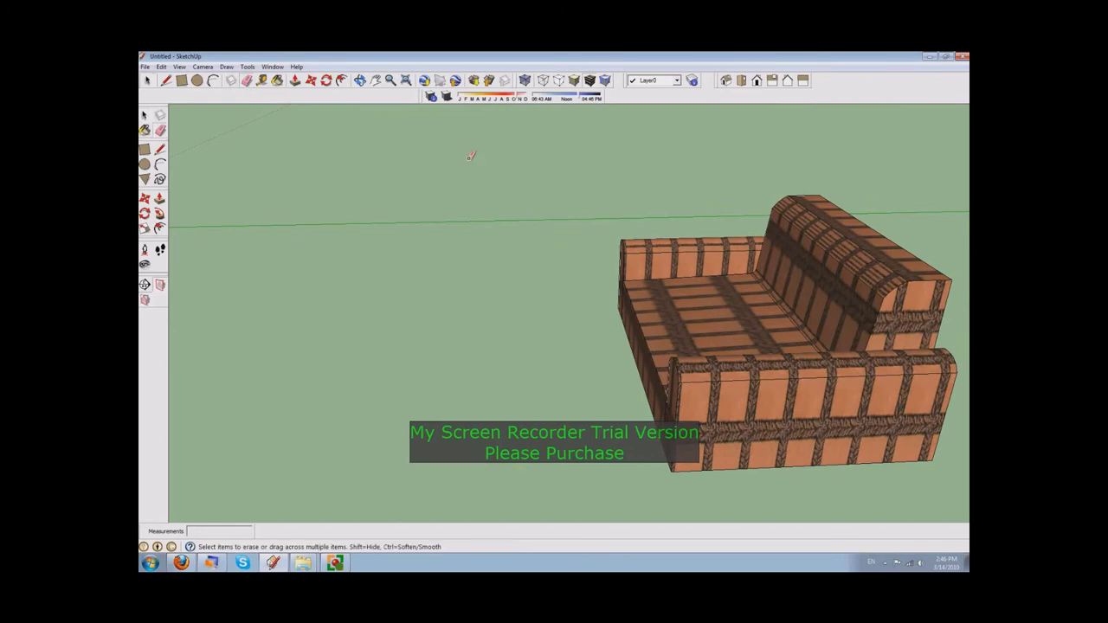
left_click(673, 251)
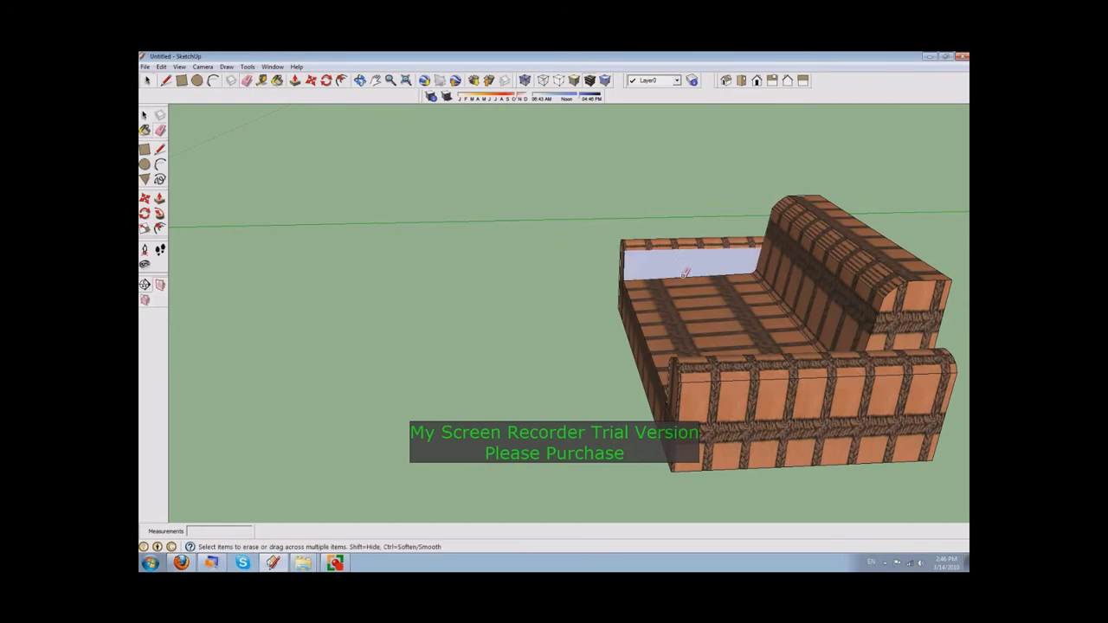
key("ctrl+z")
scroll(741, 272, "up", 5)
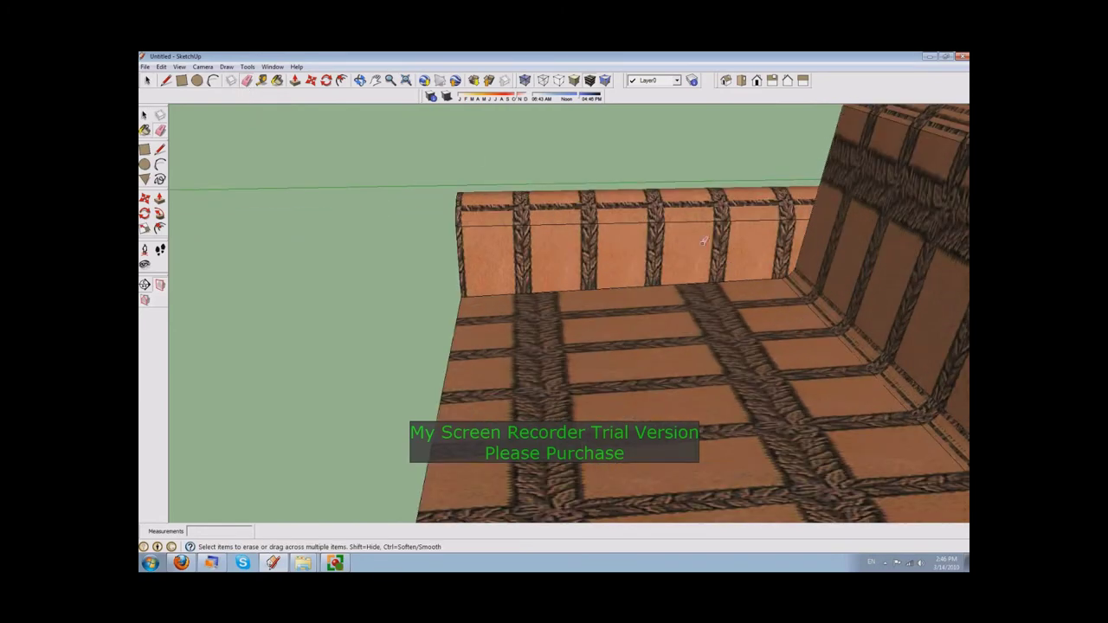
scroll(704, 240, "up", 2)
left_click(683, 210)
key("ctrl+z")
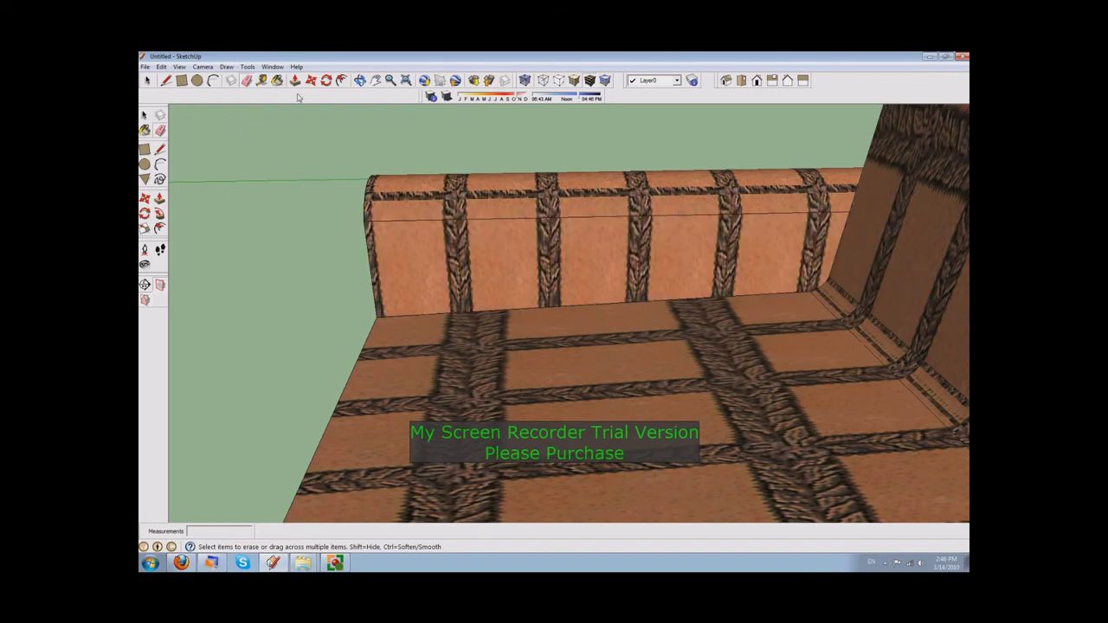
scroll(240, 141, "down", 1)
scroll(216, 136, "down", 4)
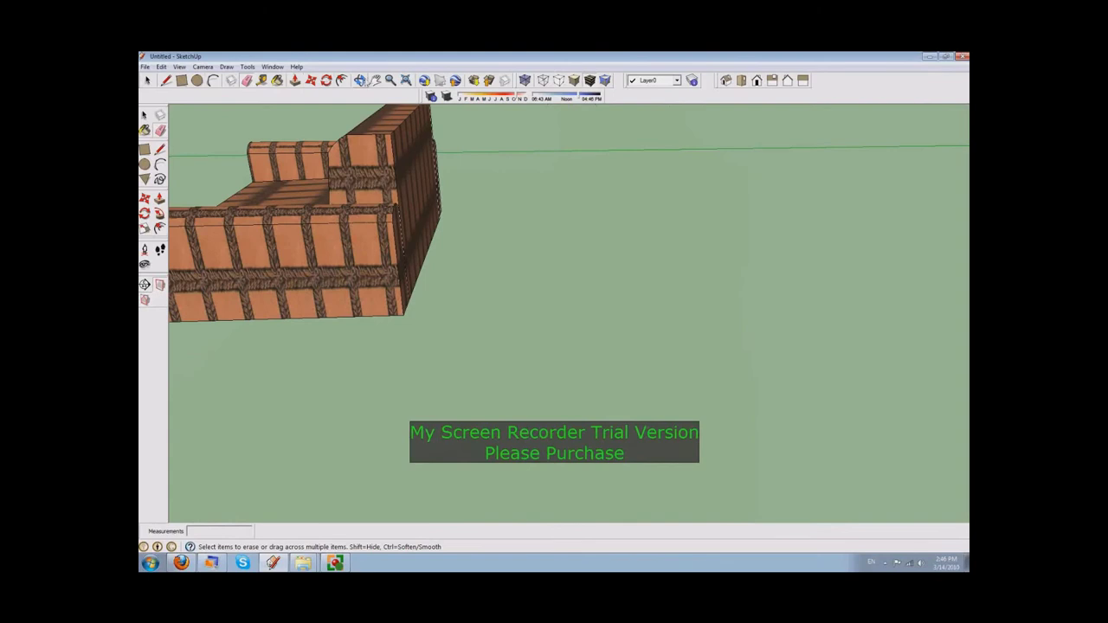
- Orbit to a front-left view, undo a stray ground line, and box-select the whole sofa
key("o")
left_click_drag(485, 117, 508, 207)
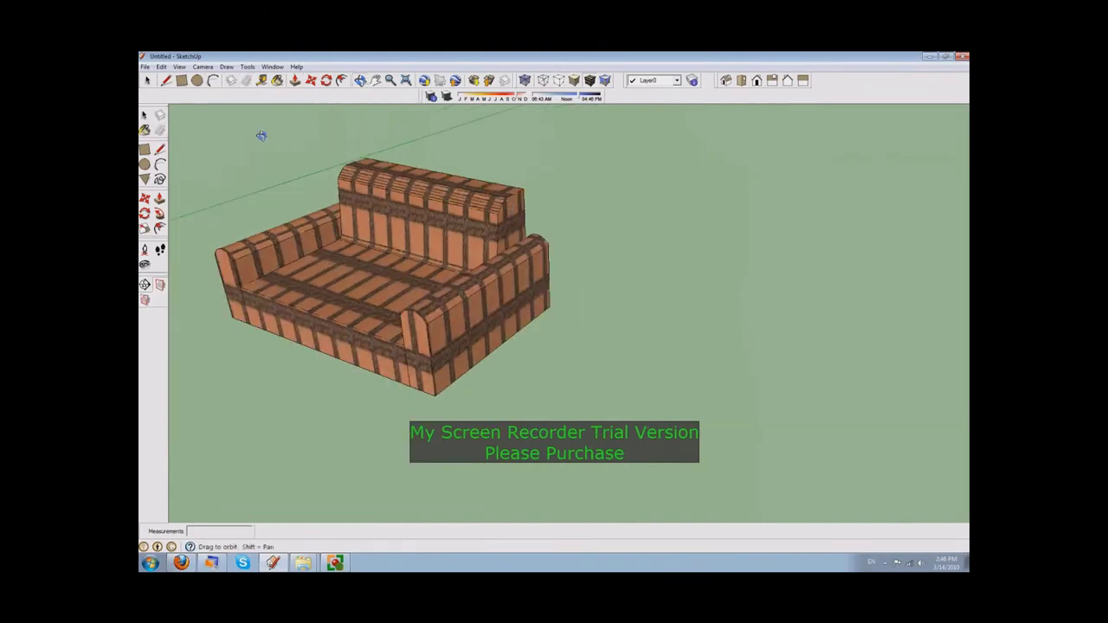
left_click(165, 80)
left_click(203, 434)
left_click(606, 138)
key("ctrl+z")
left_click(147, 80)
mouse_move(213, 454)
left_mouse_down()
mouse_move(673, 80)
mouse_move(618, 173)
left_mouse_up()
right_click(370, 258)
- Reselect the whole sofa and group its geometry
left_click(344, 294)
left_click(233, 448)
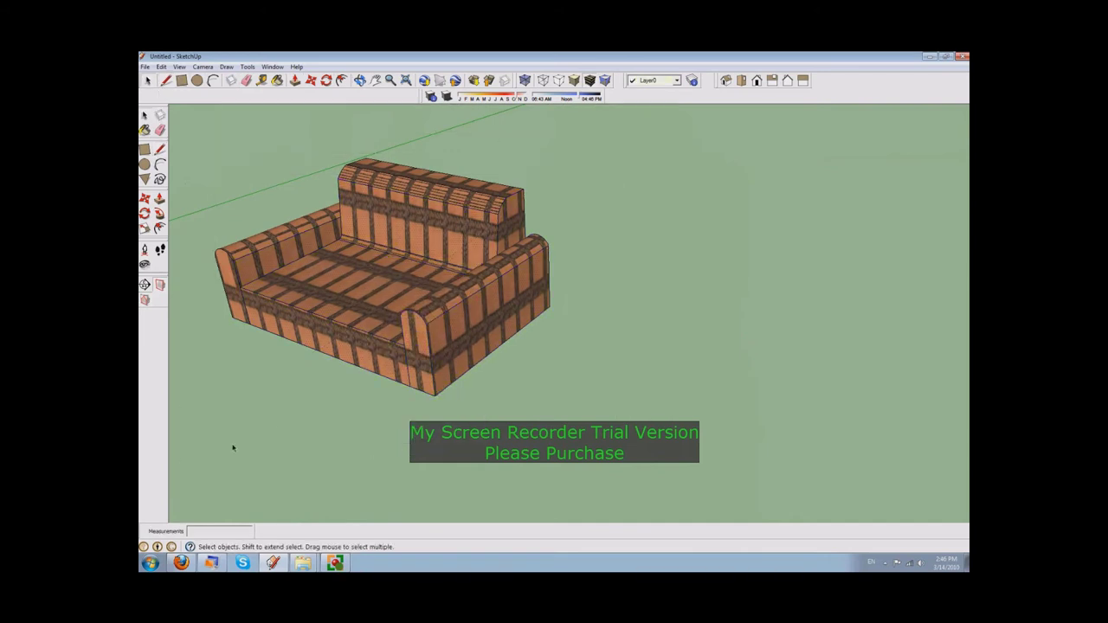
left_click_drag(189, 436, 611, 122)
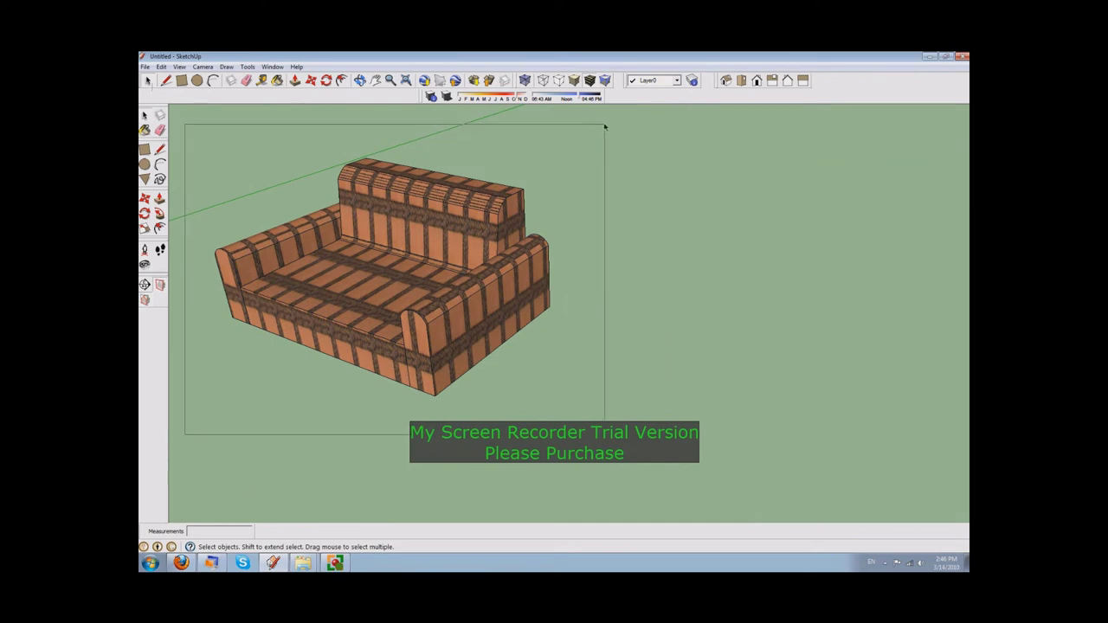
right_click(407, 276)
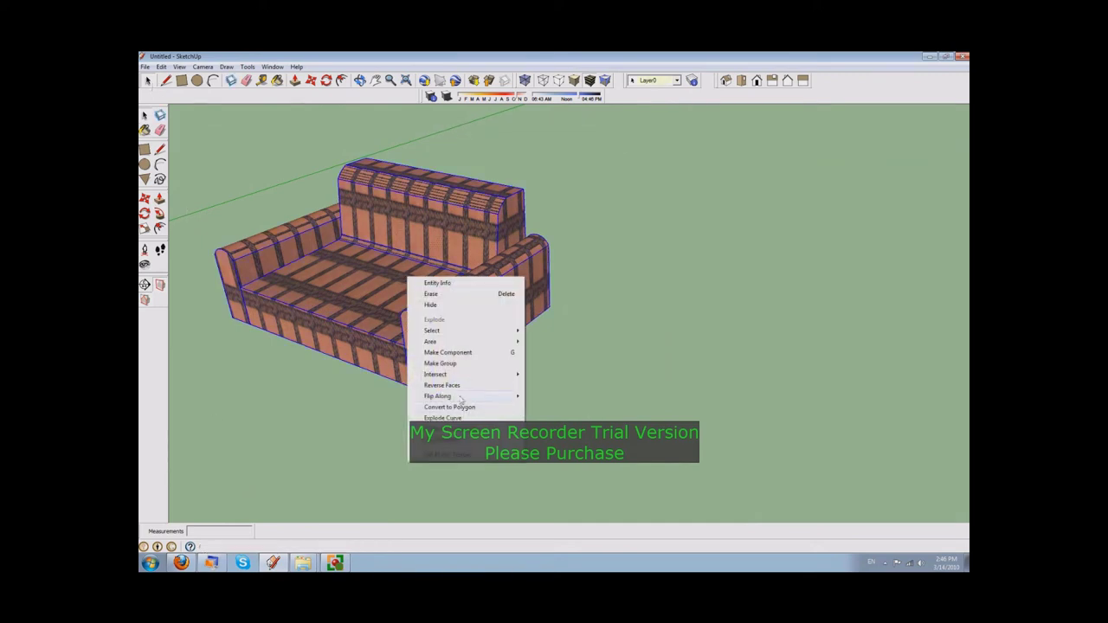
left_click(462, 364)
- Box-select the grouped sofa again and bring up its context menu
left_click(523, 402)
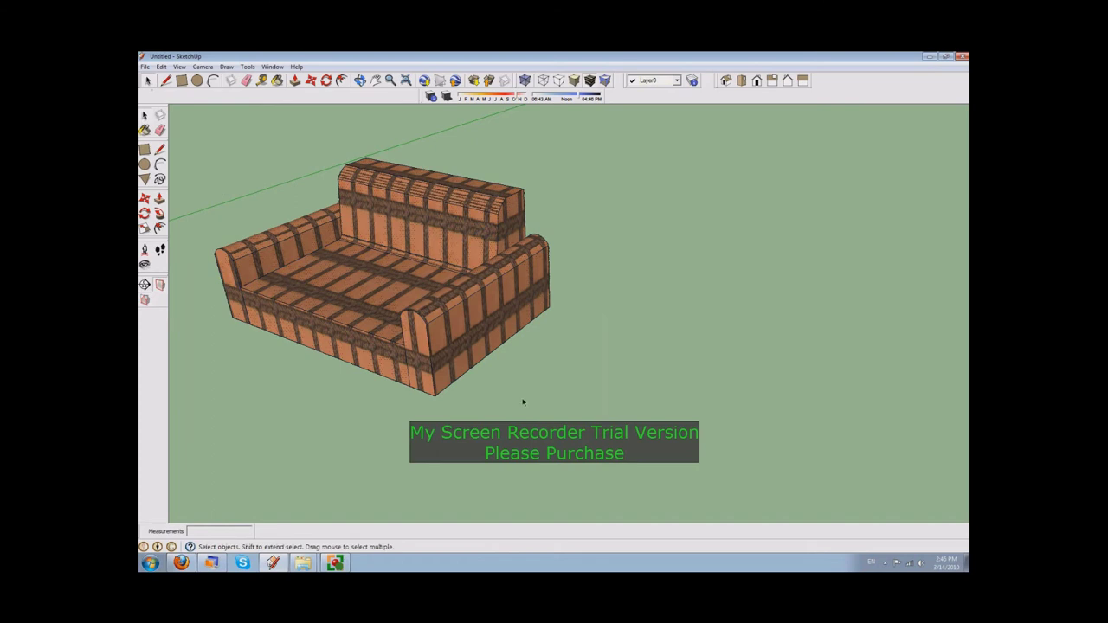
left_click_drag(220, 453, 581, 186)
right_click(408, 236)
key("Escape")
left_click_drag(198, 475, 519, 153)
right_click(416, 244)
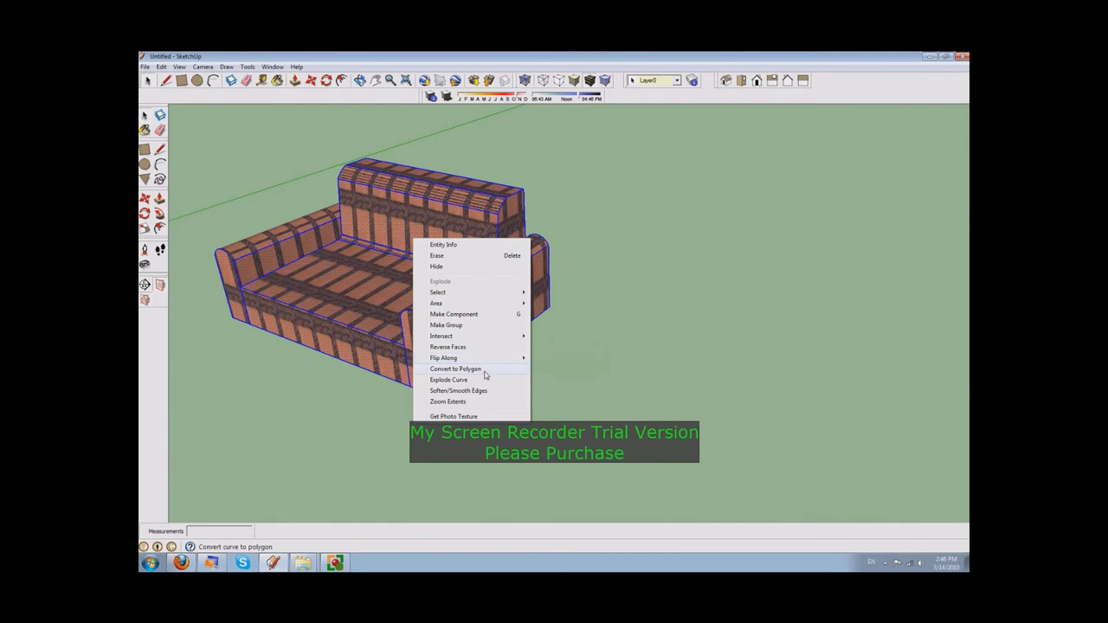
- Soften the sofa's edges at 180 degrees with smooth normals and coplanar softening on
left_click(479, 390)
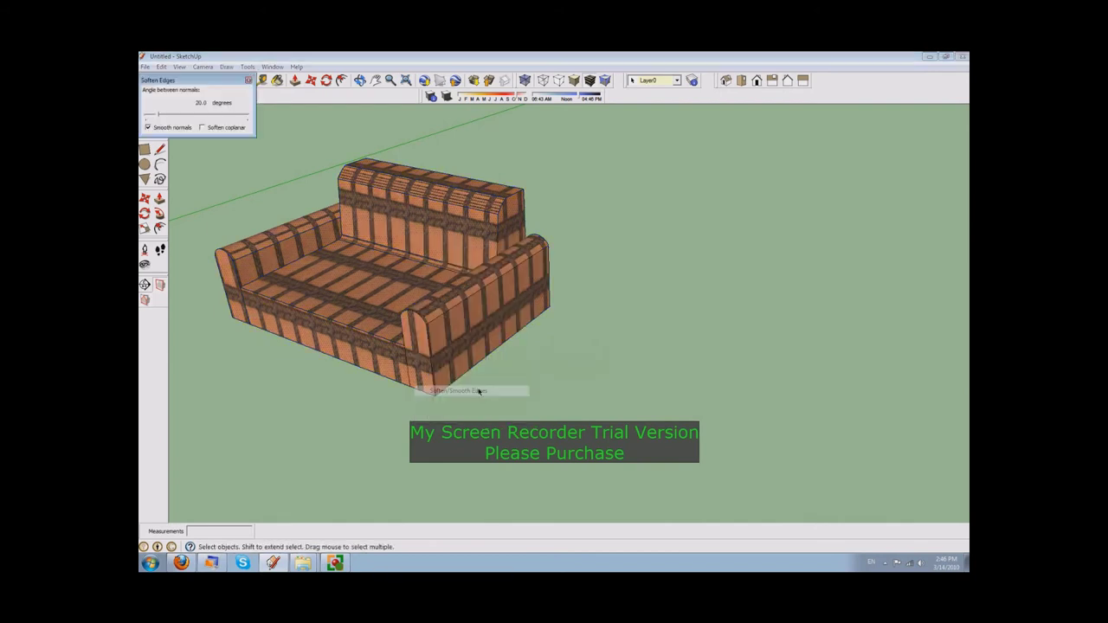
left_click_drag(159, 116, 232, 118)
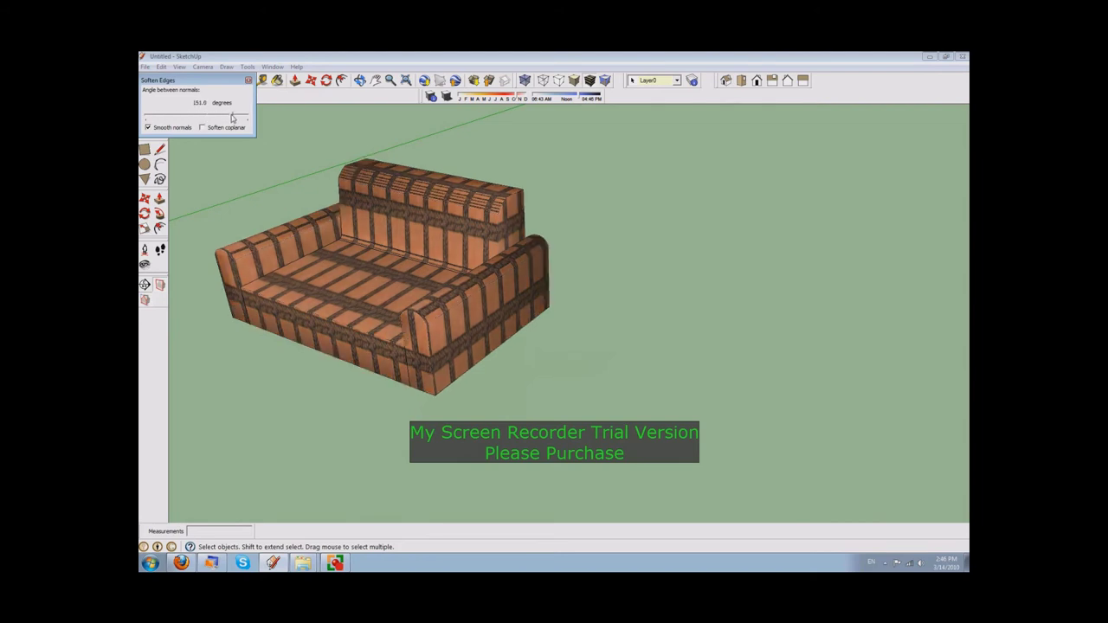
mouse_move(234, 118)
left_mouse_down()
mouse_move(170, 122)
mouse_move(266, 126)
left_mouse_up()
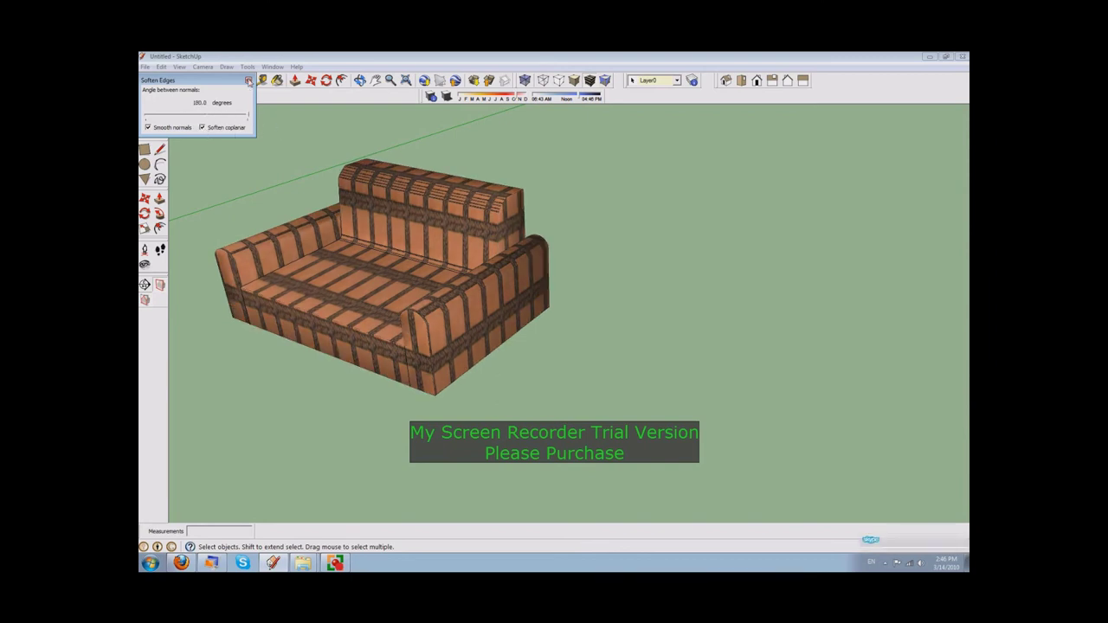
left_click(159, 130)
left_click(148, 128)
left_click(148, 128)
left_click(148, 128)
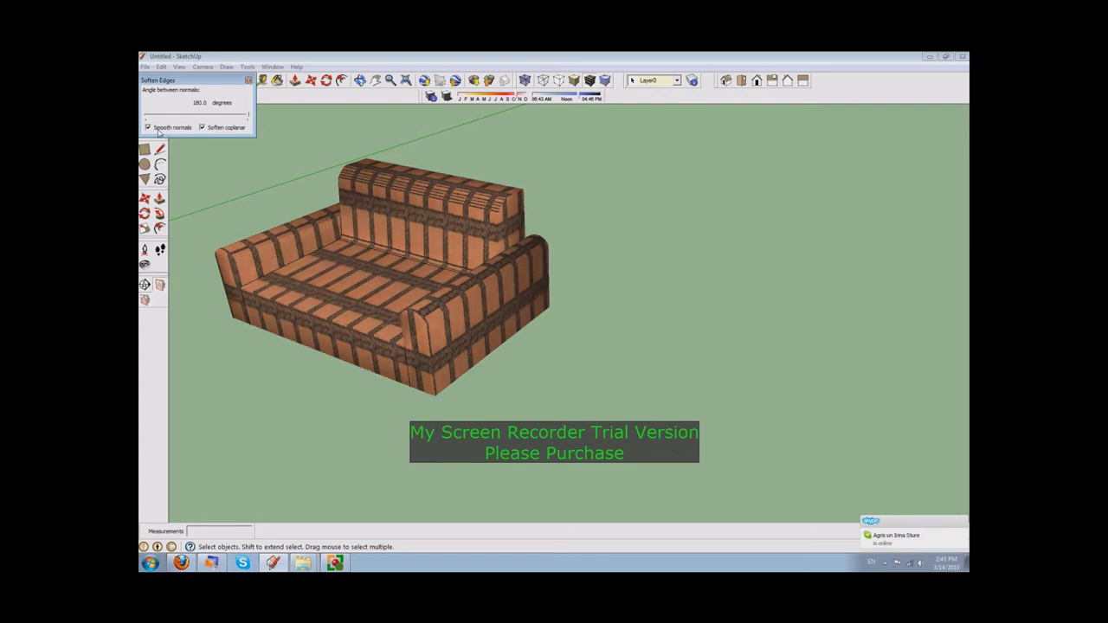
left_click(248, 79)
left_click_drag(220, 424, 619, 148)
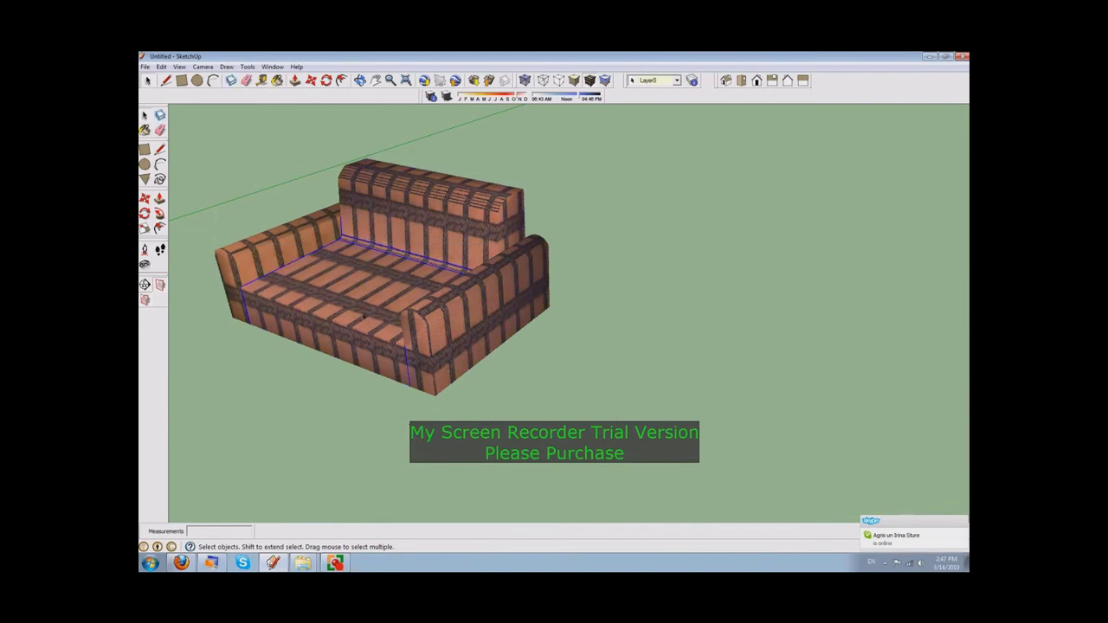
- Compute the selected faces' area, then zoom to fit the whole sofa
right_click(362, 306)
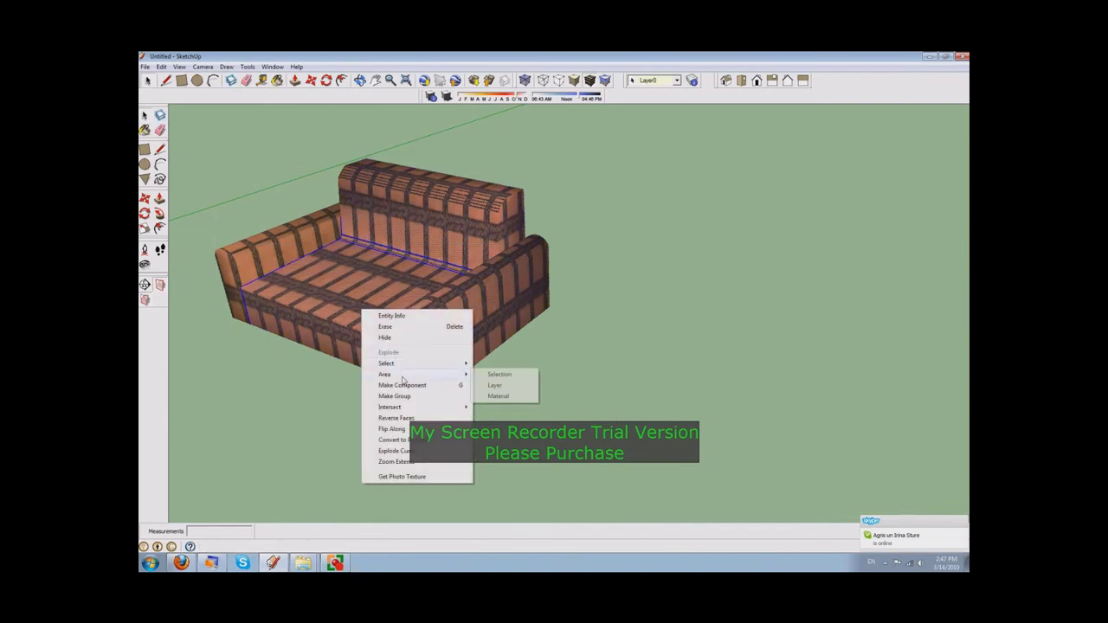
mouse_move(407, 374)
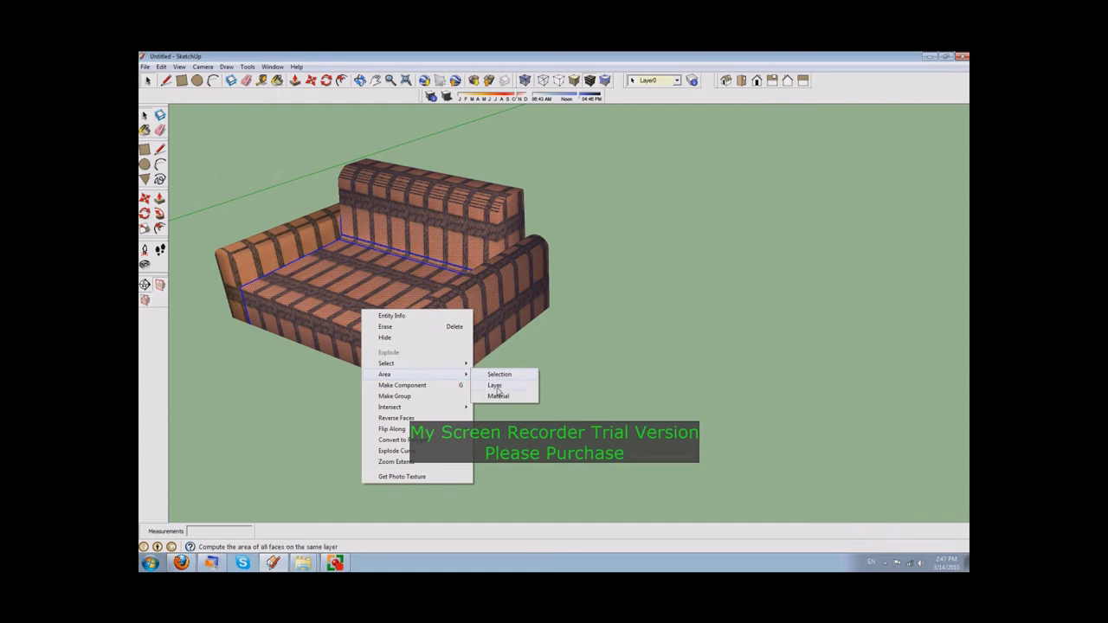
left_click(491, 387)
left_click(603, 301)
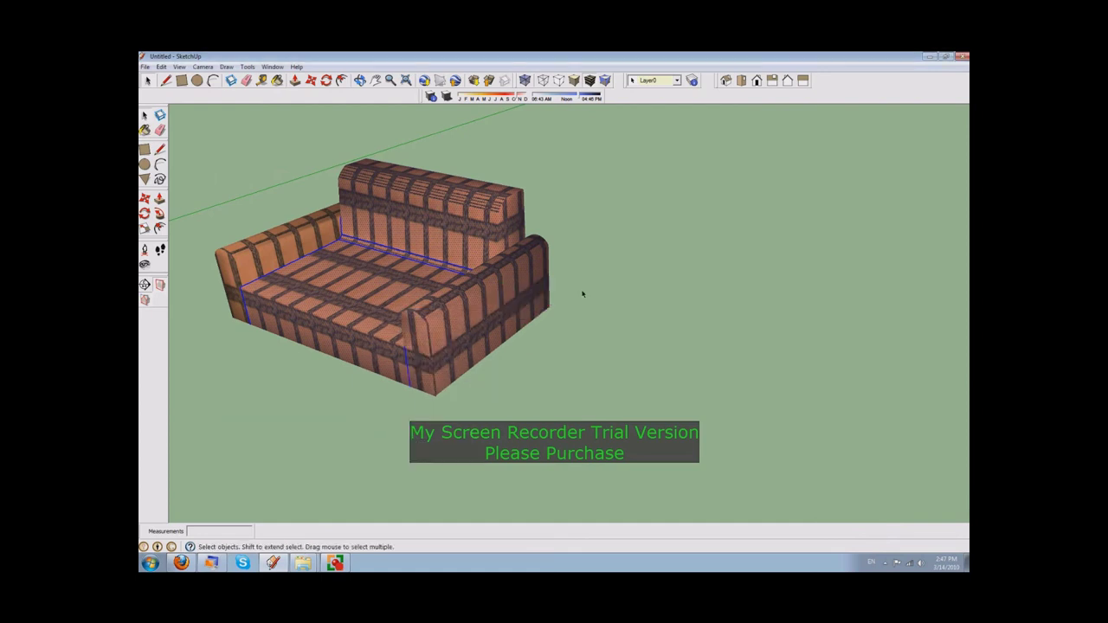
mouse_move(203, 436)
left_mouse_down()
mouse_move(597, 153)
mouse_move(680, 112)
left_mouse_up()
right_click(407, 257)
left_click(457, 400)
left_click_drag(205, 430, 660, 155)
right_click(429, 257)
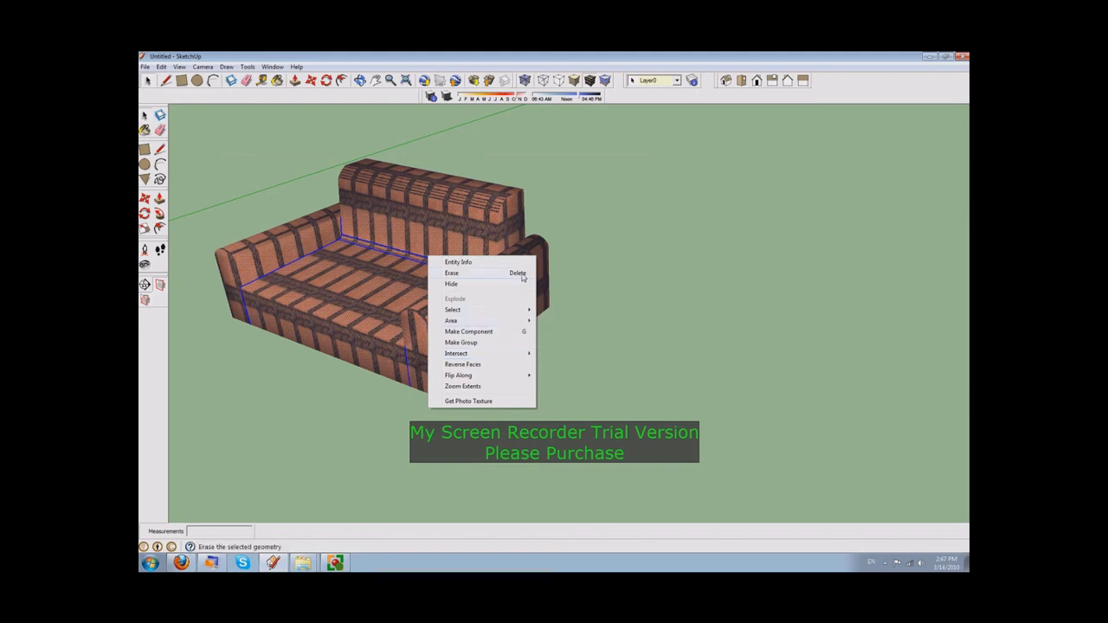
left_click(500, 392)
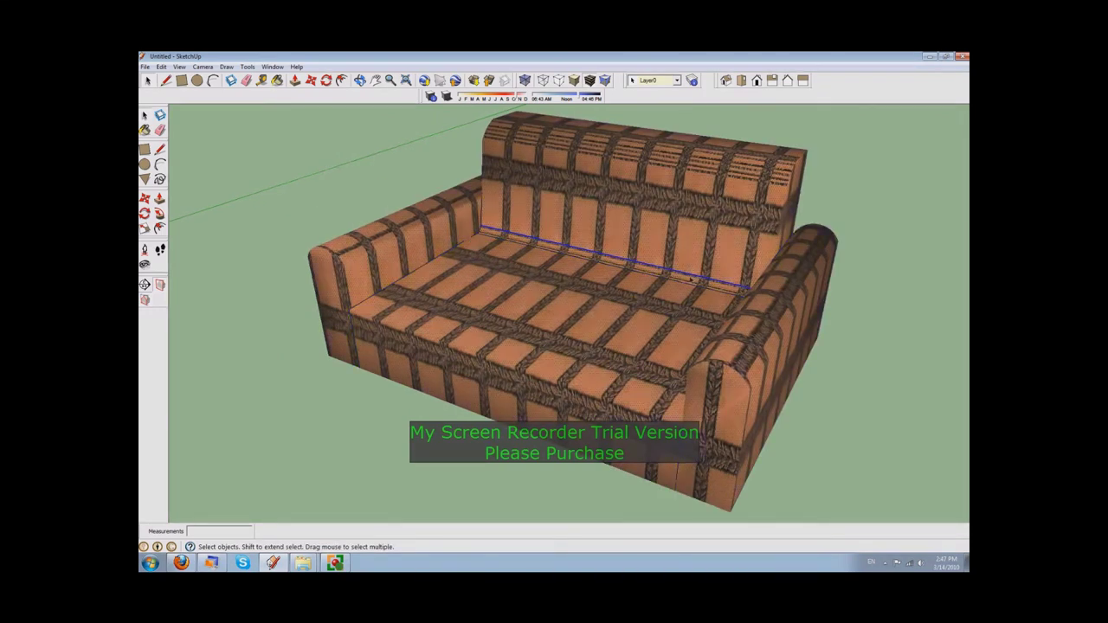
- Delete the seat cushion, undo, then redo to remove the seat and back cushions
key("ctrl+t")
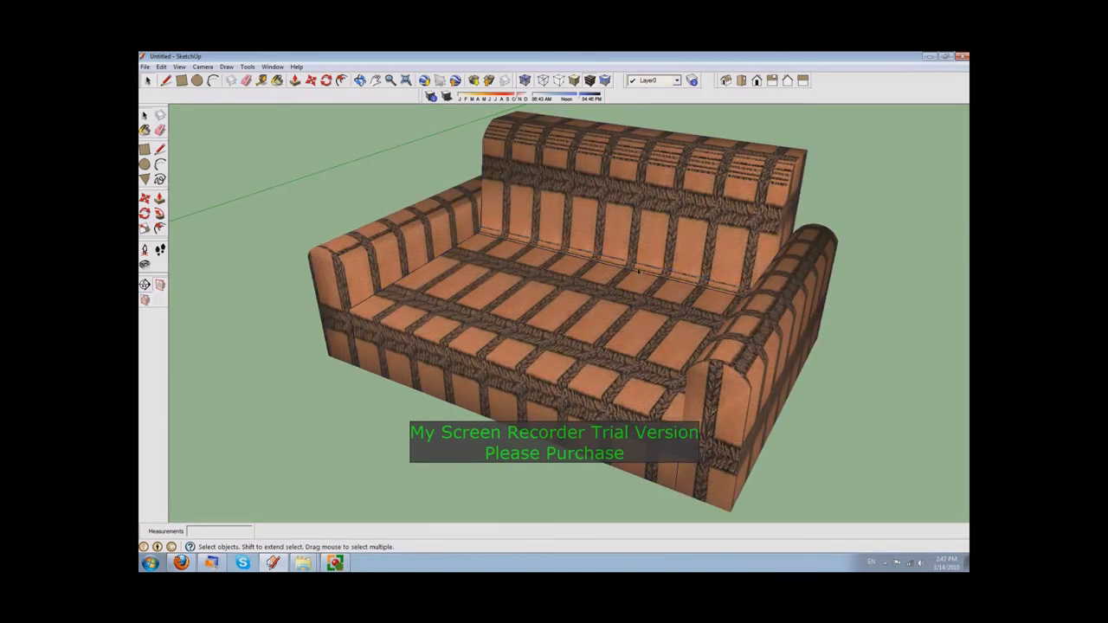
left_click(364, 303)
key("Delete")
key("ctrl+z")
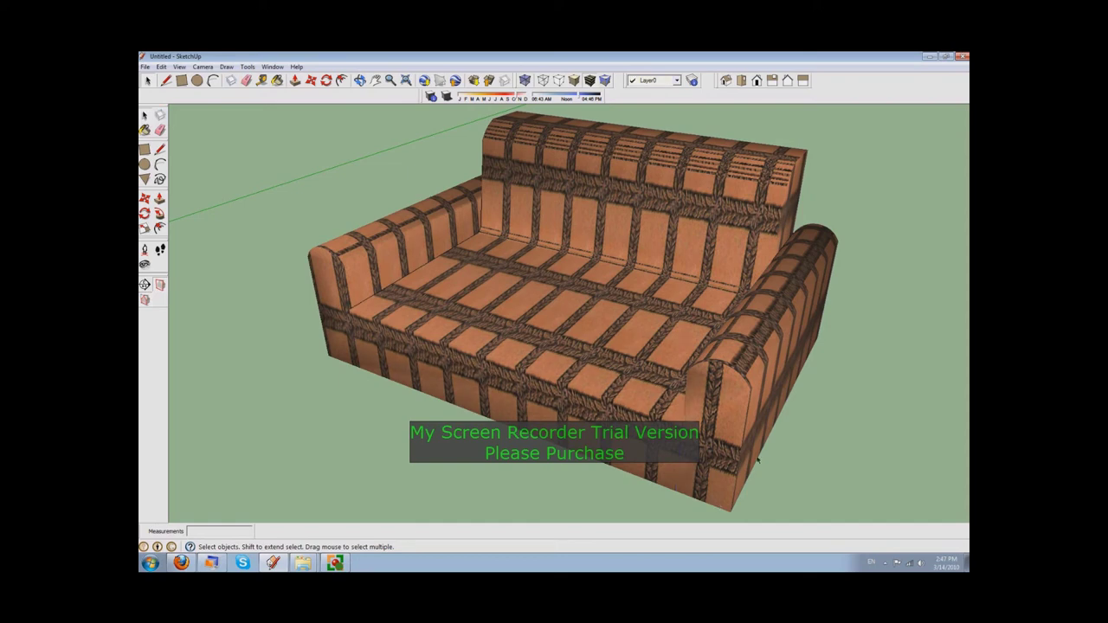
key("ctrl+y")
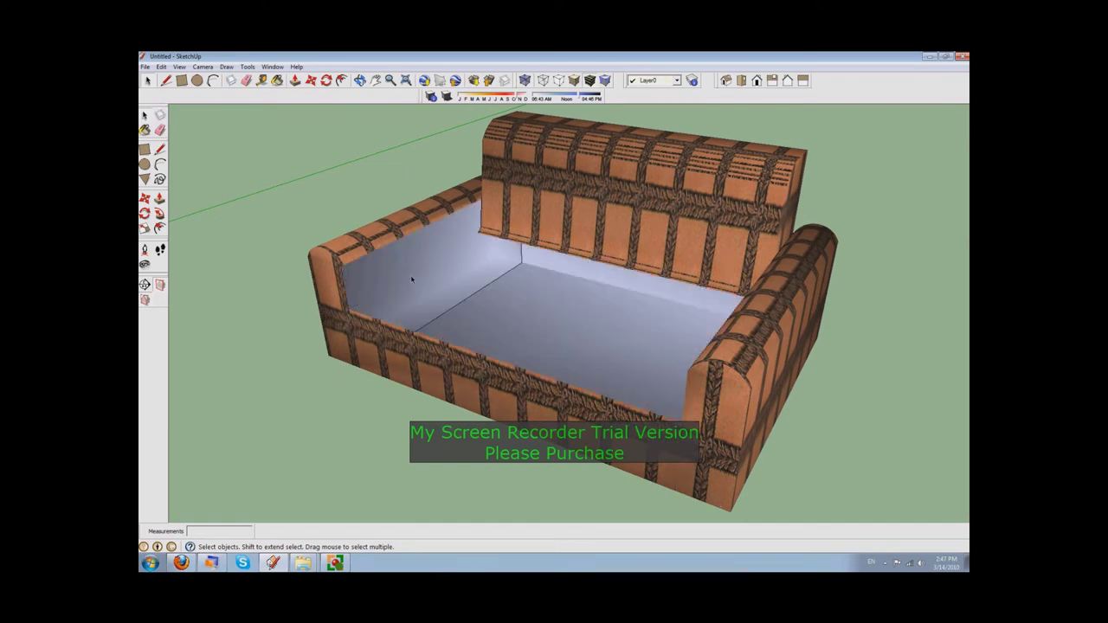
- Restore the seat cushions and orbit to see the sofa from another angle
key("ctrl+z")
scroll(409, 275, "up", 3)
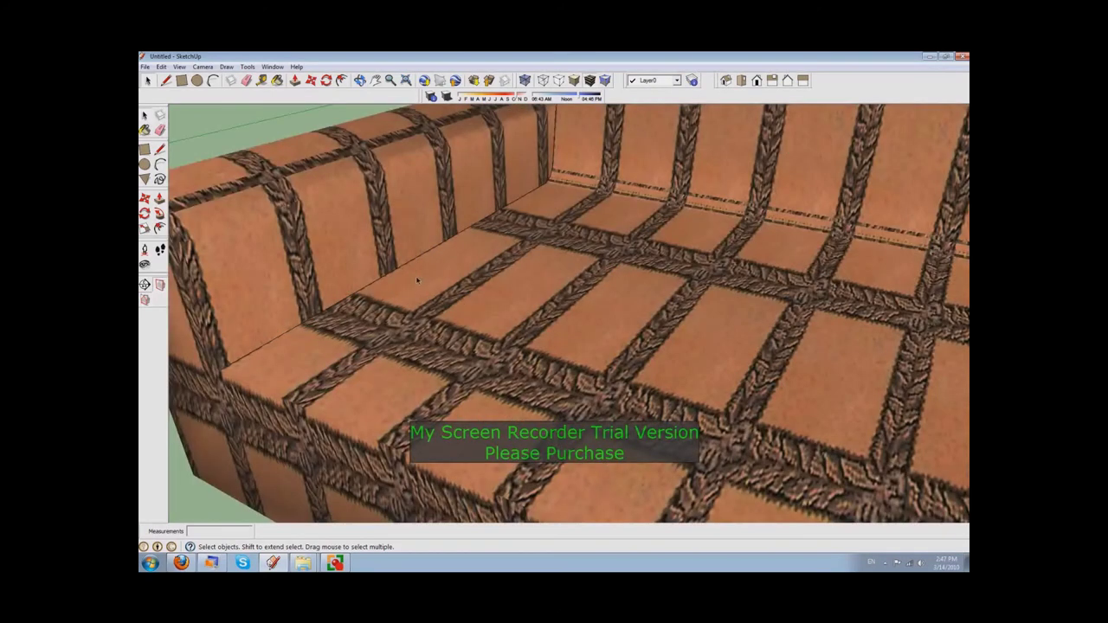
scroll(409, 275, "up", 3)
left_click(391, 260)
scroll(392, 262, "up", 2)
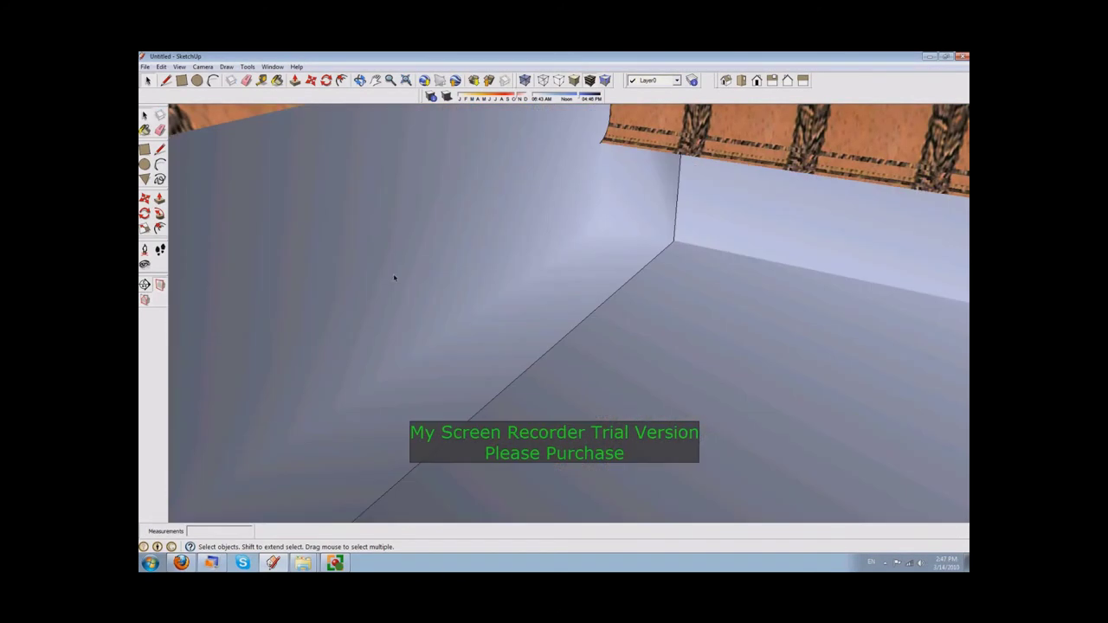
scroll(391, 271, "down", 5)
scroll(637, 289, "down", 3)
scroll(722, 301, "down", 4)
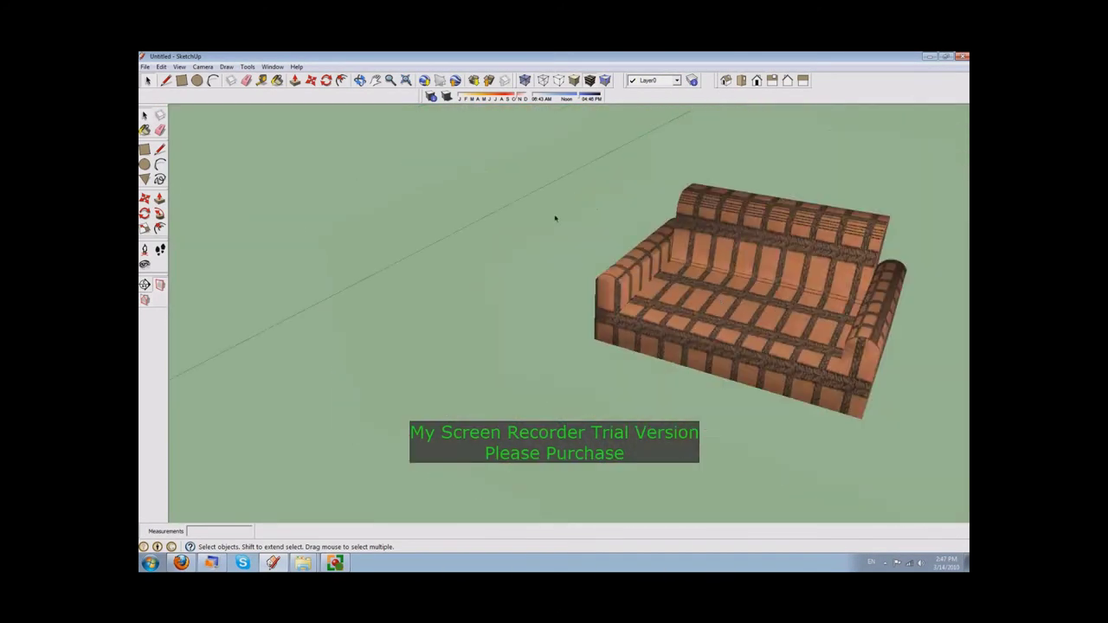
left_click(360, 81)
left_click_drag(642, 255, 864, 250)
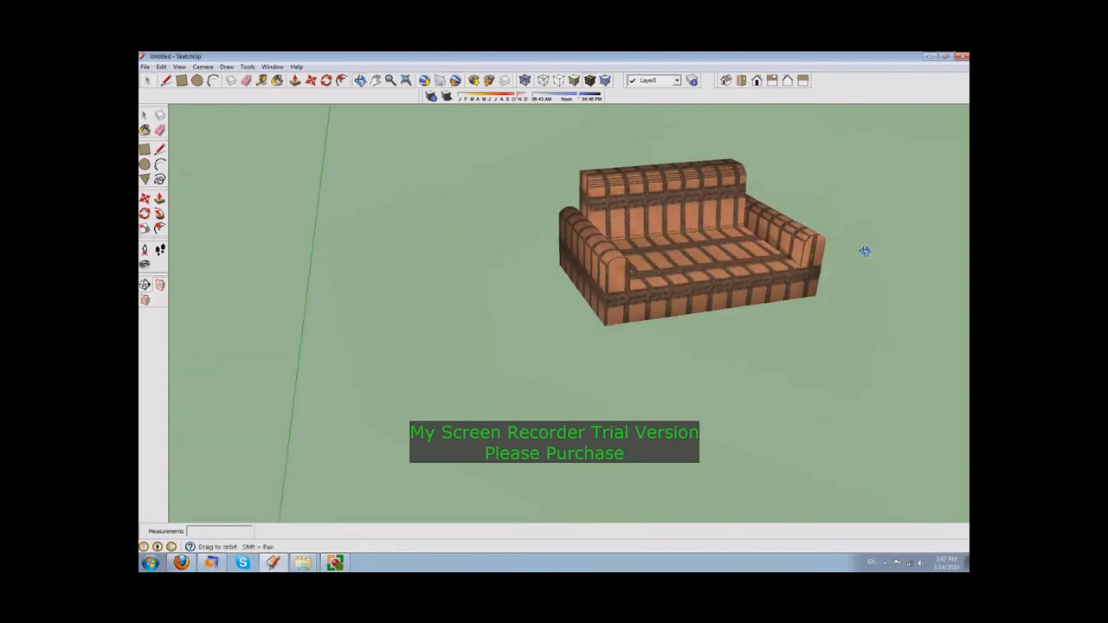
scroll(810, 240, "up", 1)
scroll(767, 250, "up", 4)
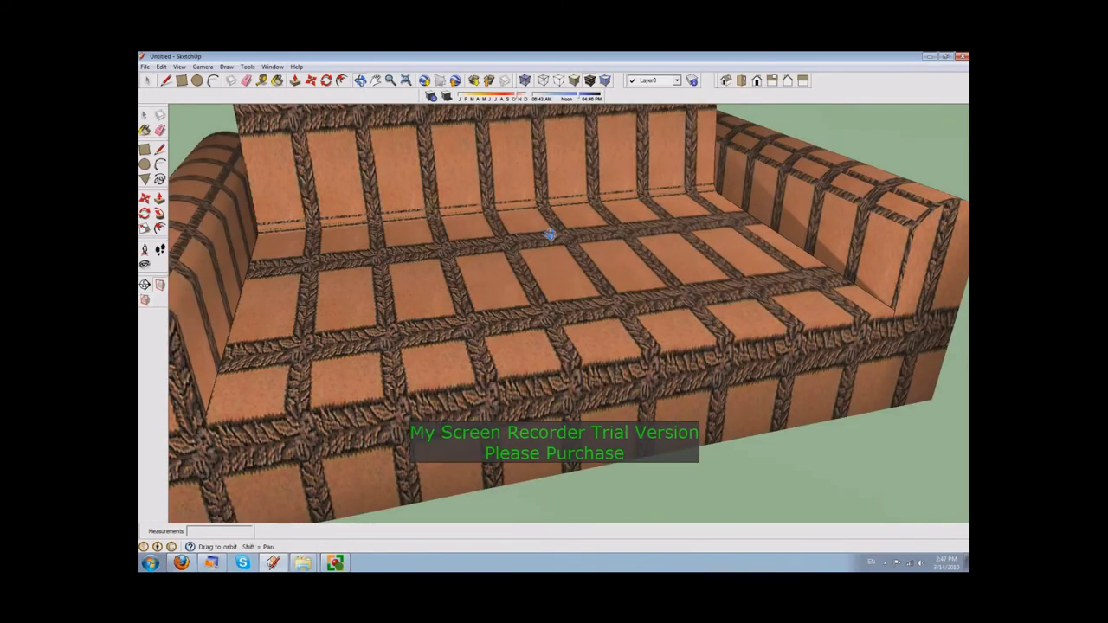
scroll(549, 233, "down", 3)
scroll(549, 234, "up", 2)
scroll(465, 195, "up", 4)
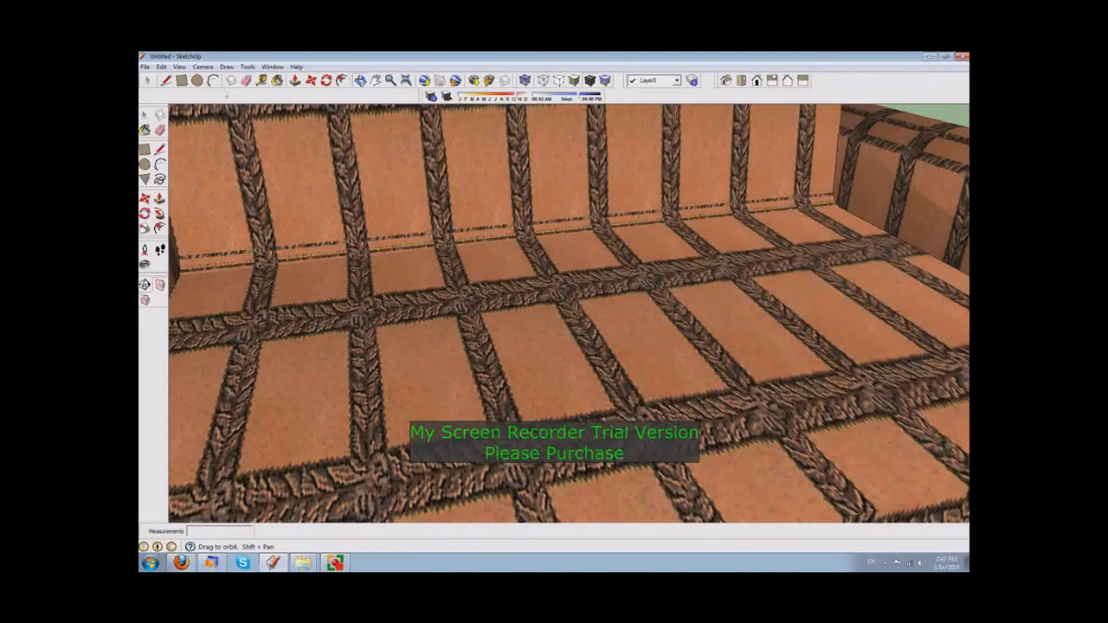
- Erase the dark seam where the backrest meets the seat
left_click(249, 81)
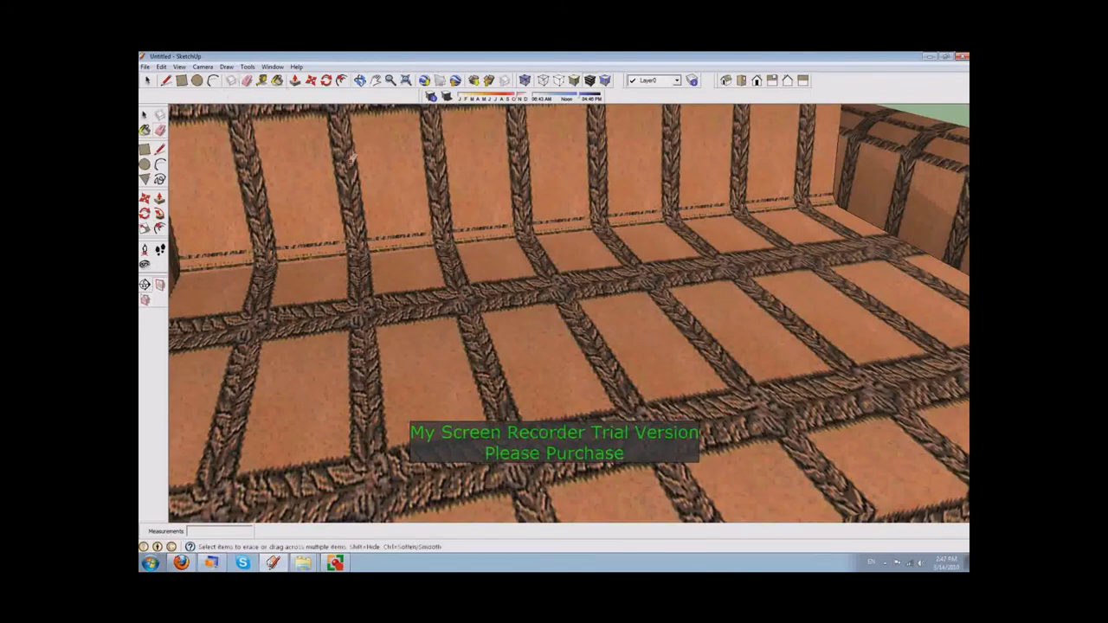
left_click(423, 234)
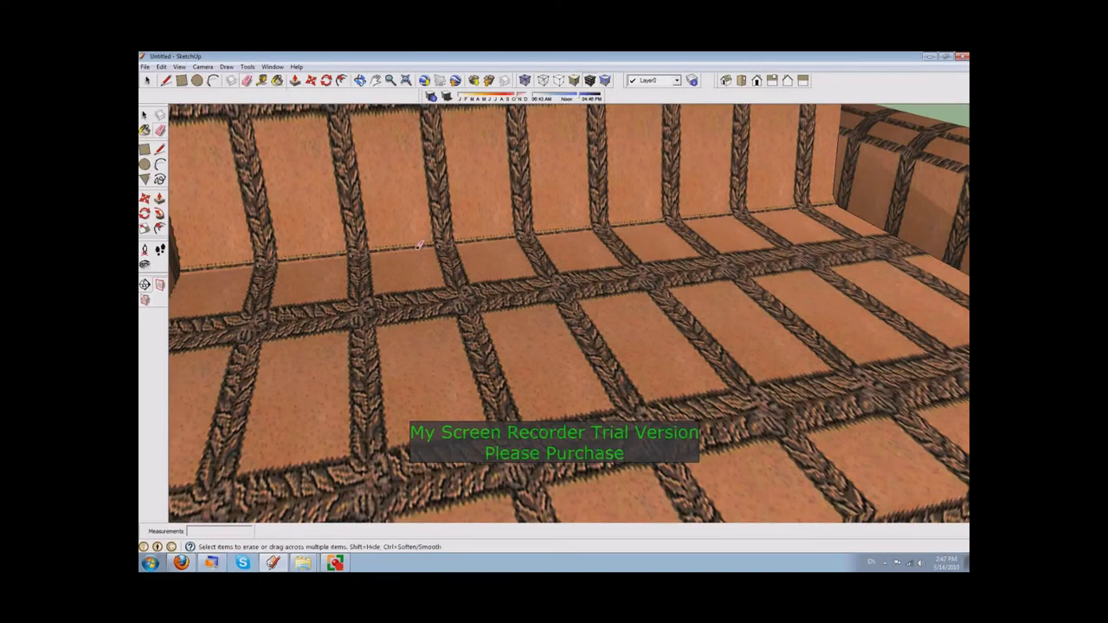
scroll(419, 245, "up", 3)
scroll(421, 231, "up", 2)
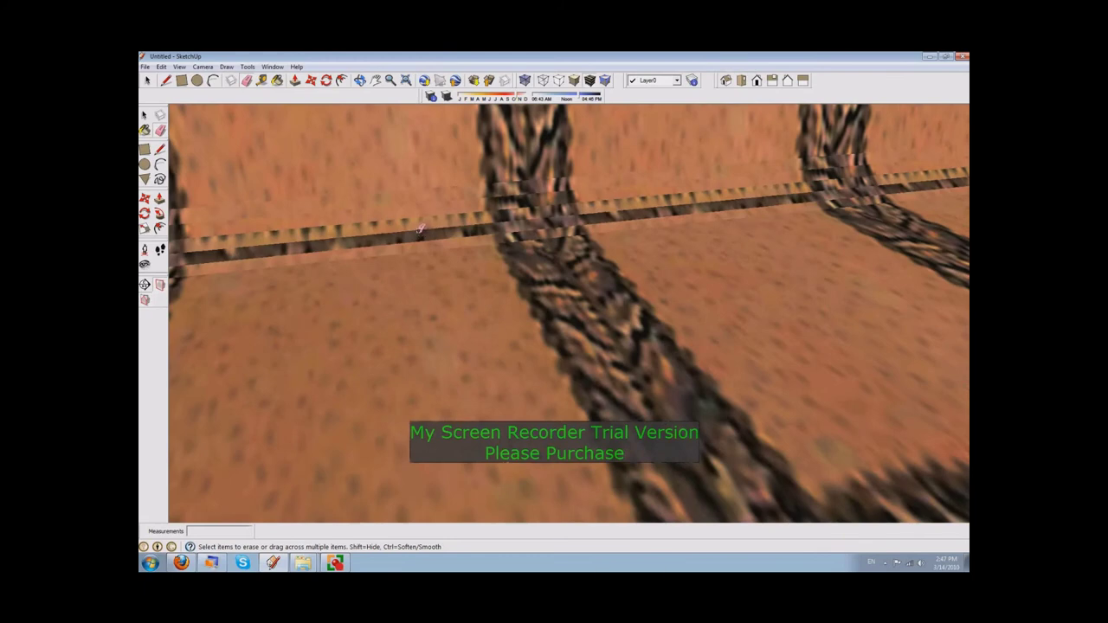
scroll(419, 218, "down", 2)
scroll(419, 222, "down", 4)
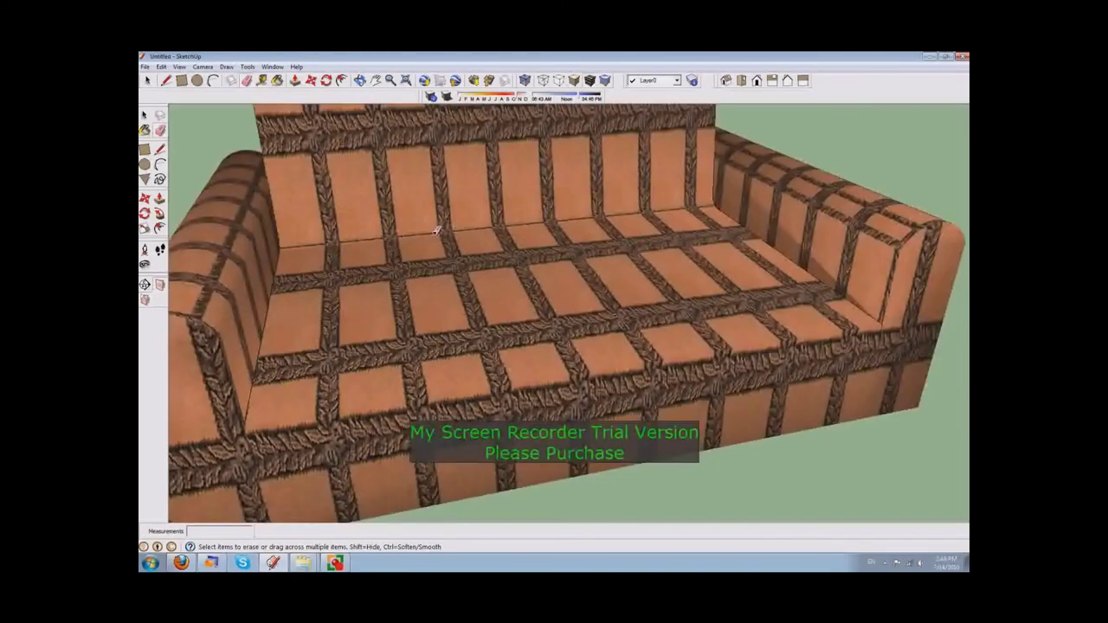
scroll(425, 208, "down", 3)
mouse_move(430, 190)
middle_mouse_down()
mouse_move(438, 228)
mouse_move(560, 295)
mouse_move(421, 171)
mouse_move(553, 182)
mouse_move(534, 267)
middle_mouse_up()
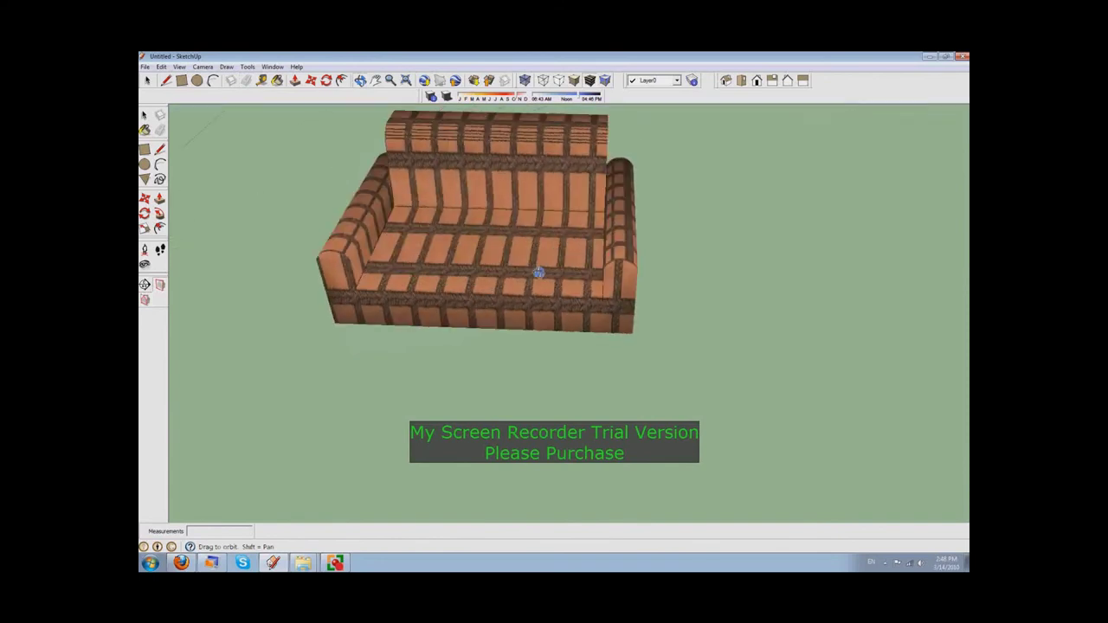
- Zoom out and pan for open ground, check the course page, and start a rectangle under the sofa
scroll(535, 268, "down", 3)
scroll(524, 247, "down", 2)
mouse_move(466, 220)
middle_mouse_down("shift")
mouse_move(652, 293)
mouse_move(621, 349)
middle_mouse_up("shift")
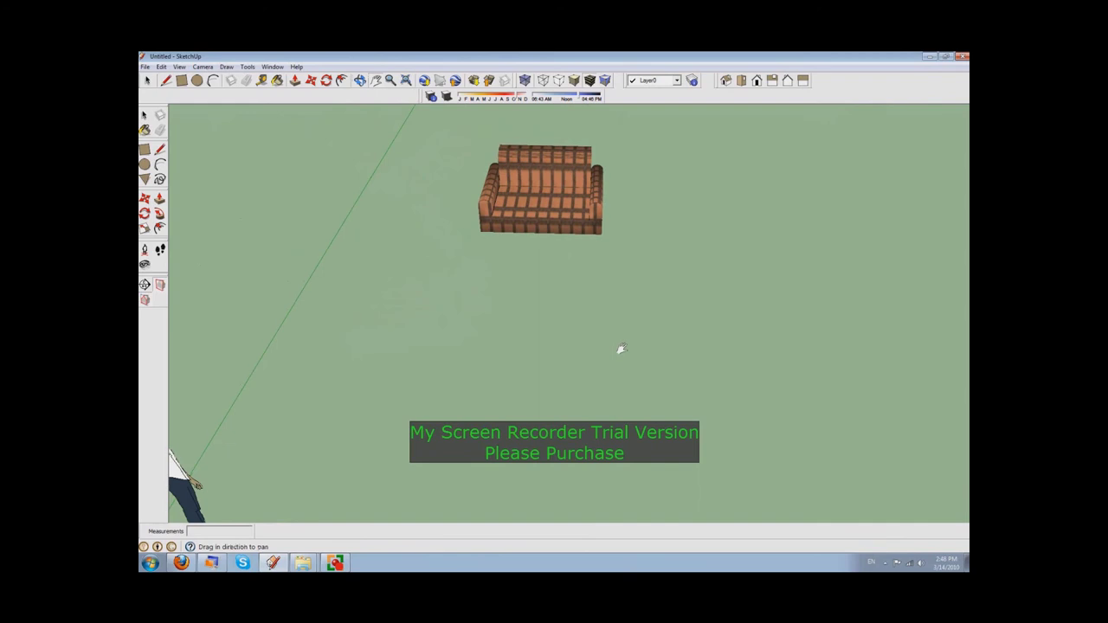
left_click(182, 79)
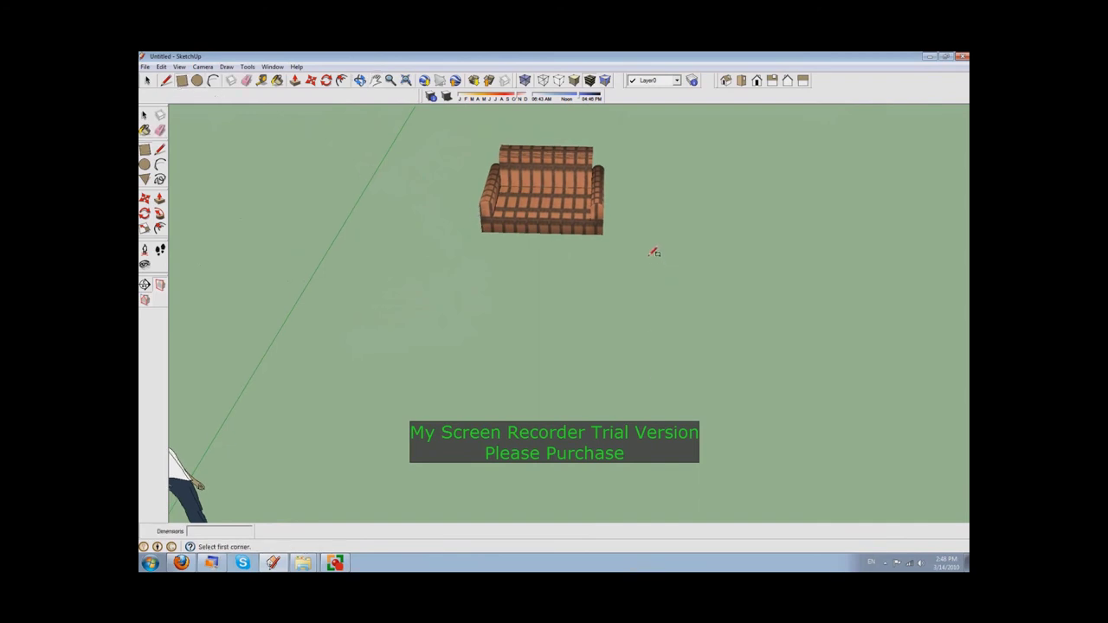
left_click(180, 563)
mouse_move(273, 563)
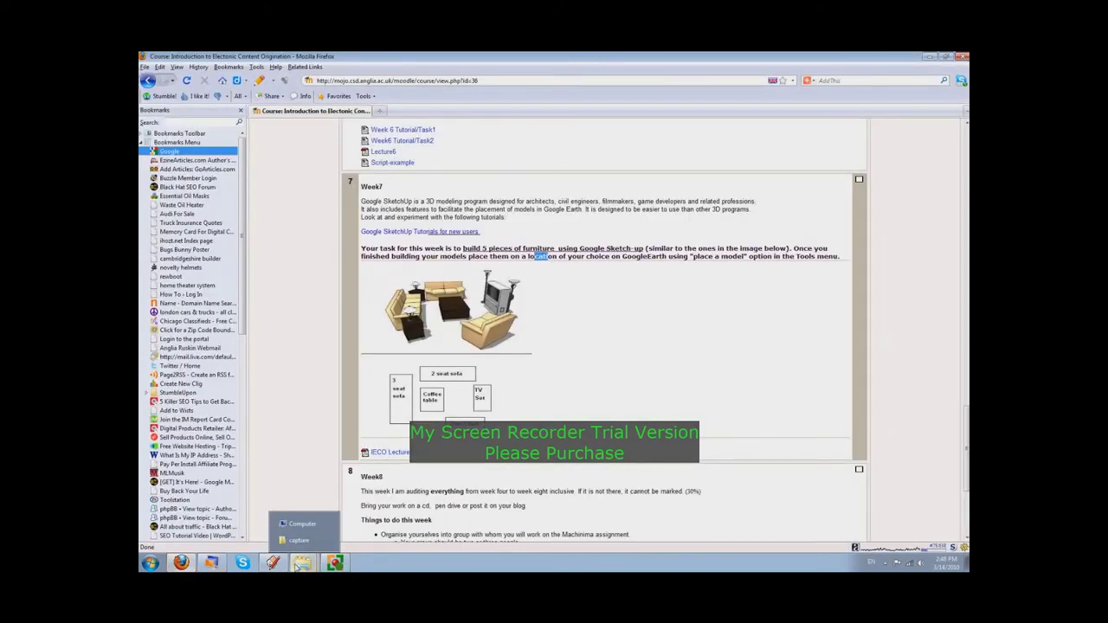
left_click(273, 563)
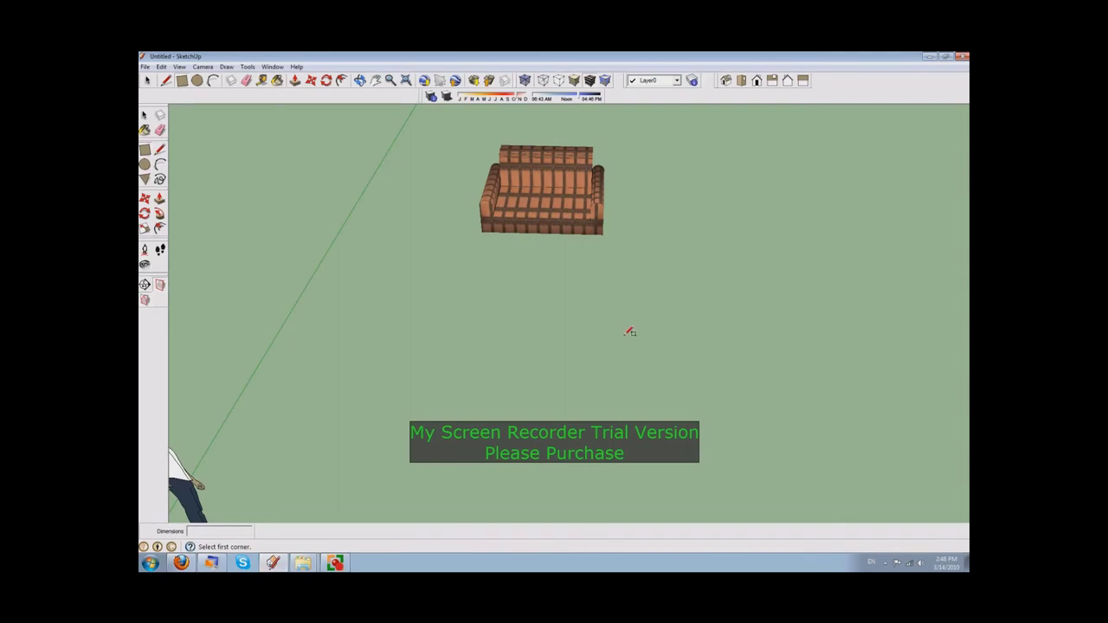
left_click(638, 257)
- Undo the stray rectangle and copy the whole sofa down and to the right
left_click(470, 153)
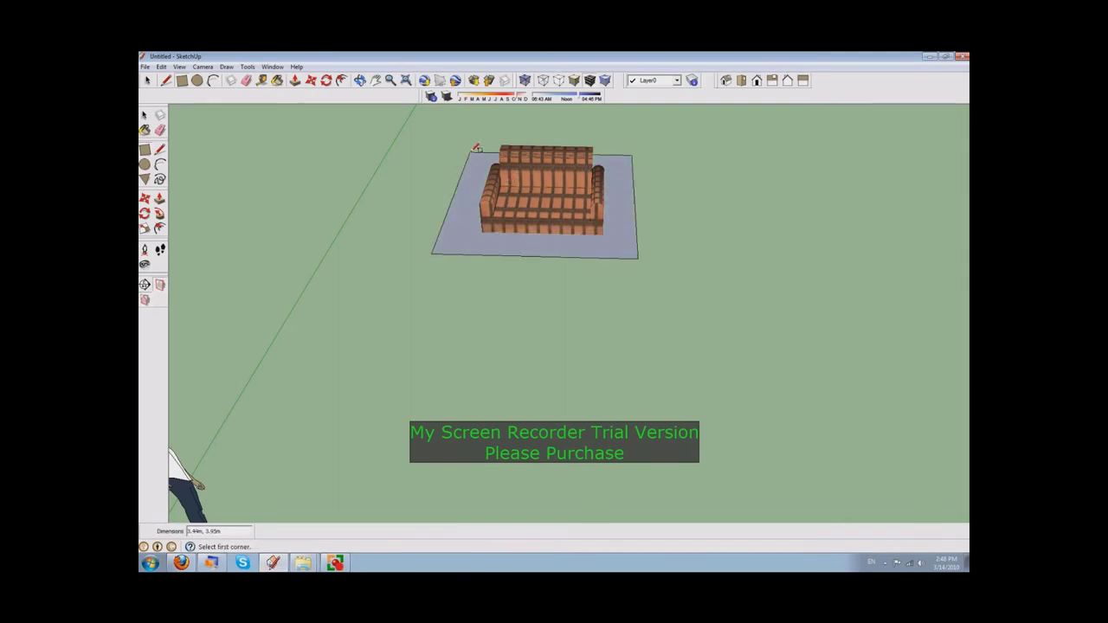
key("ctrl+z")
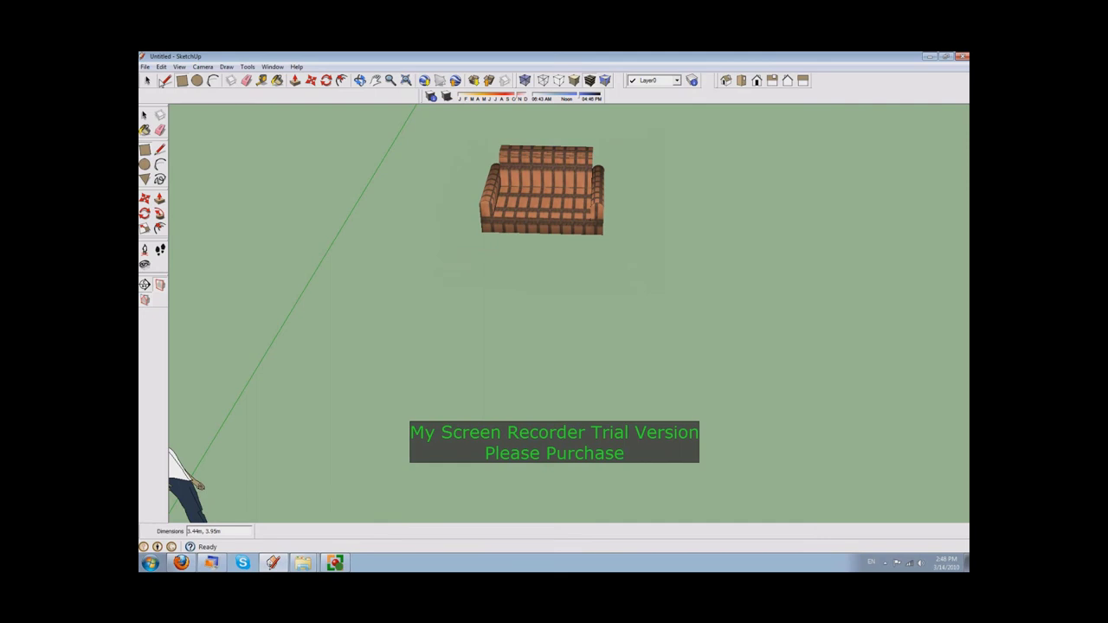
left_click(148, 81)
left_click_drag(453, 324, 649, 136)
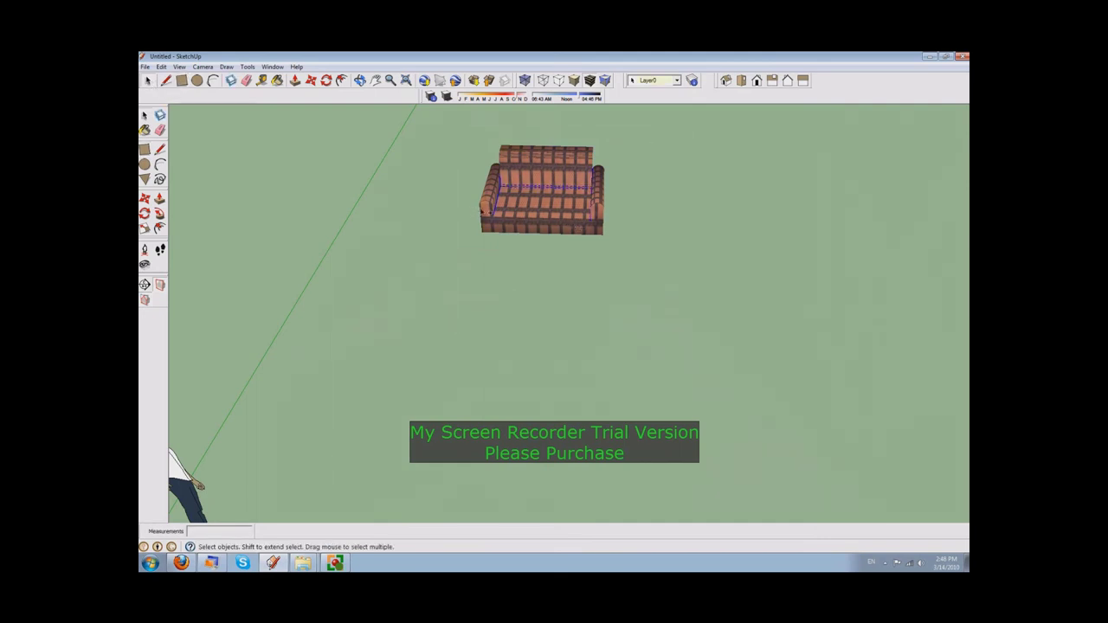
left_click(310, 80)
key("ctrl")
left_click(538, 201)
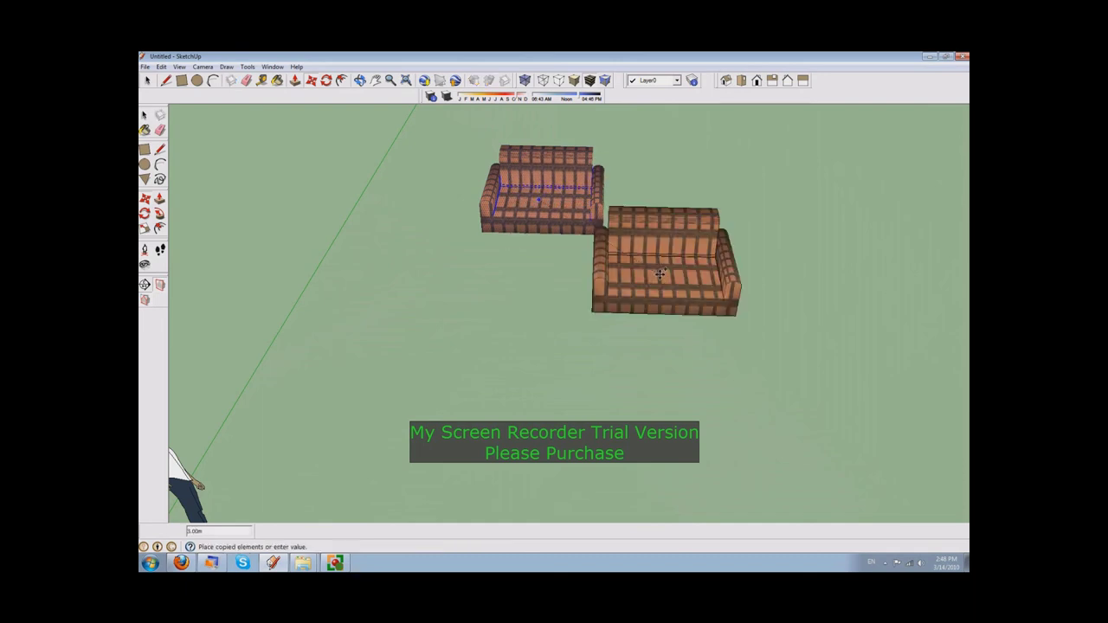
left_click(705, 316)
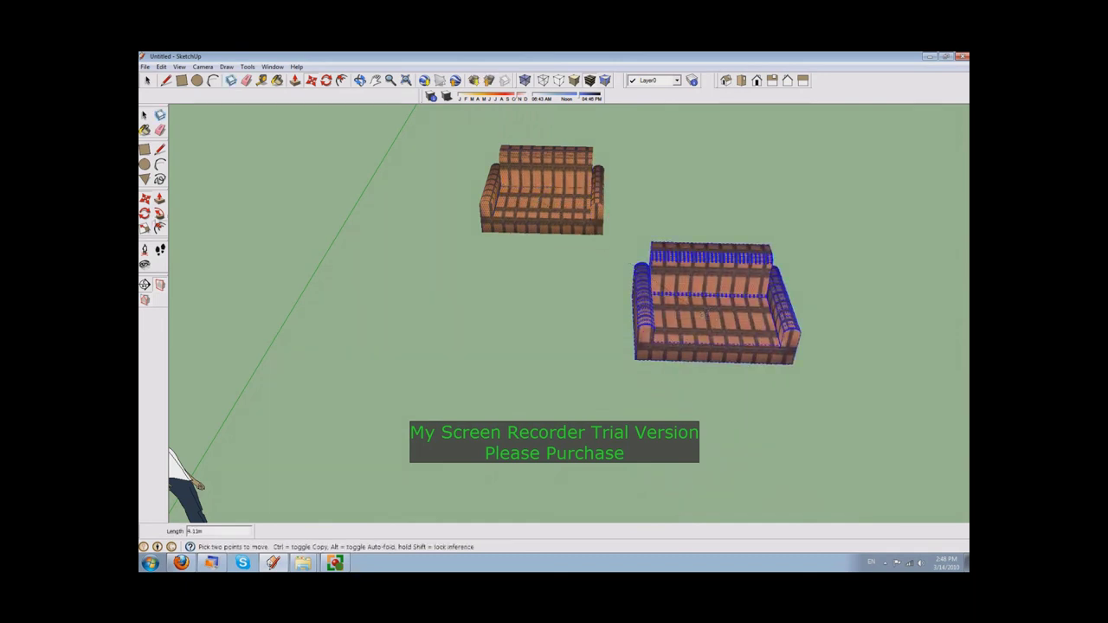
- Rotate the sofa copy by about -91.2 degrees so it faces sideways
left_click(145, 214)
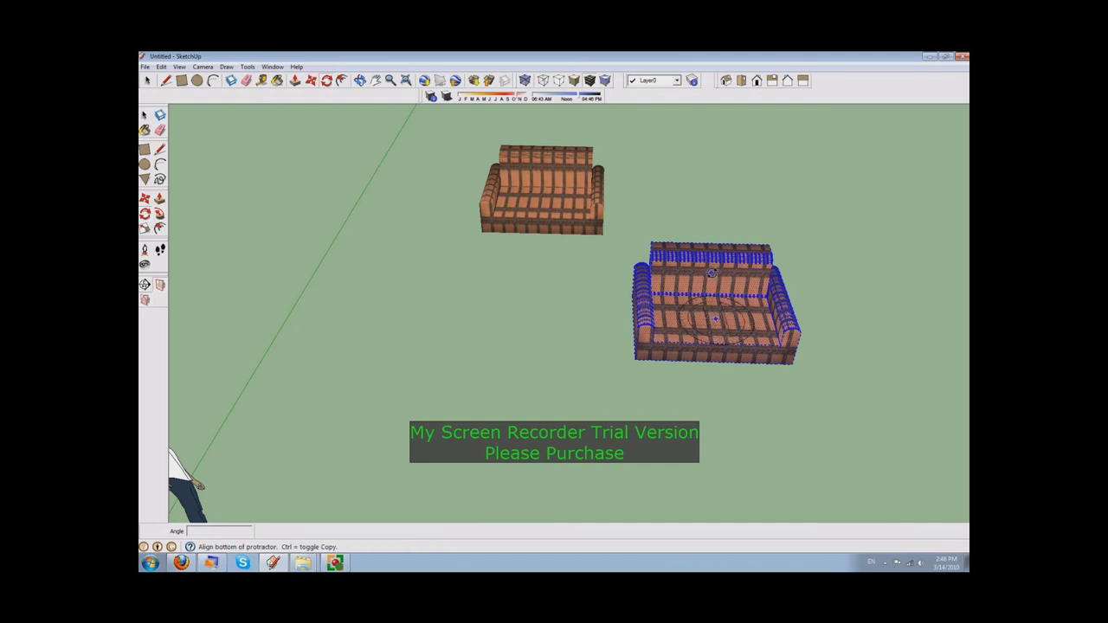
left_click(715, 318)
left_click(779, 319)
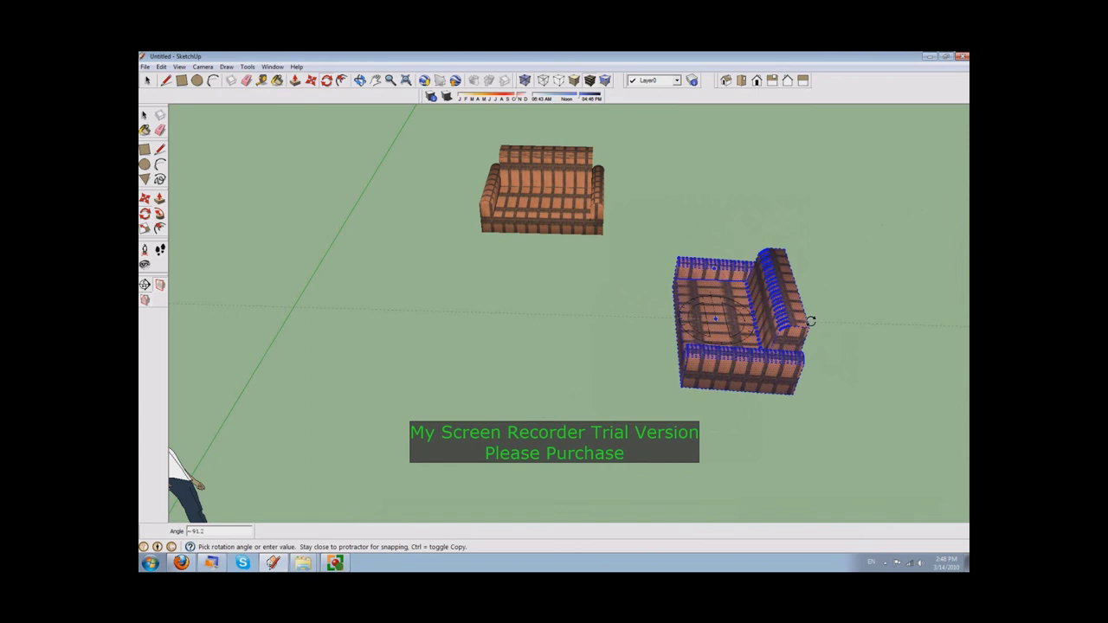
left_click(808, 317)
left_click(296, 80)
key("ctrl+t")
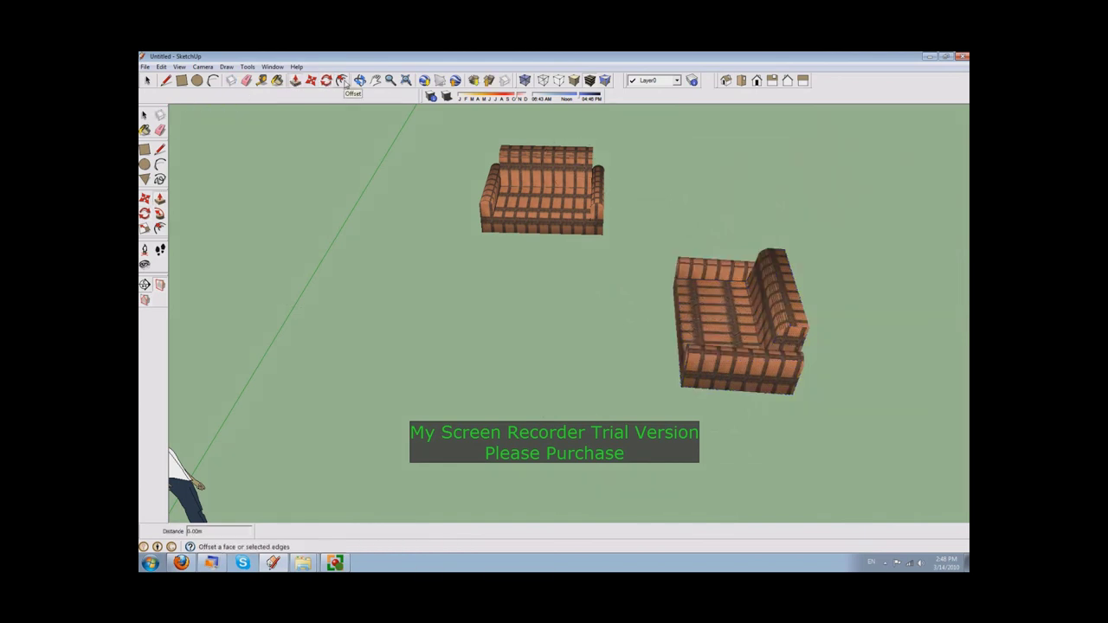
- Scale the copy to 0.64 along green and narrow its width, then undo that scaling
left_click(144, 228)
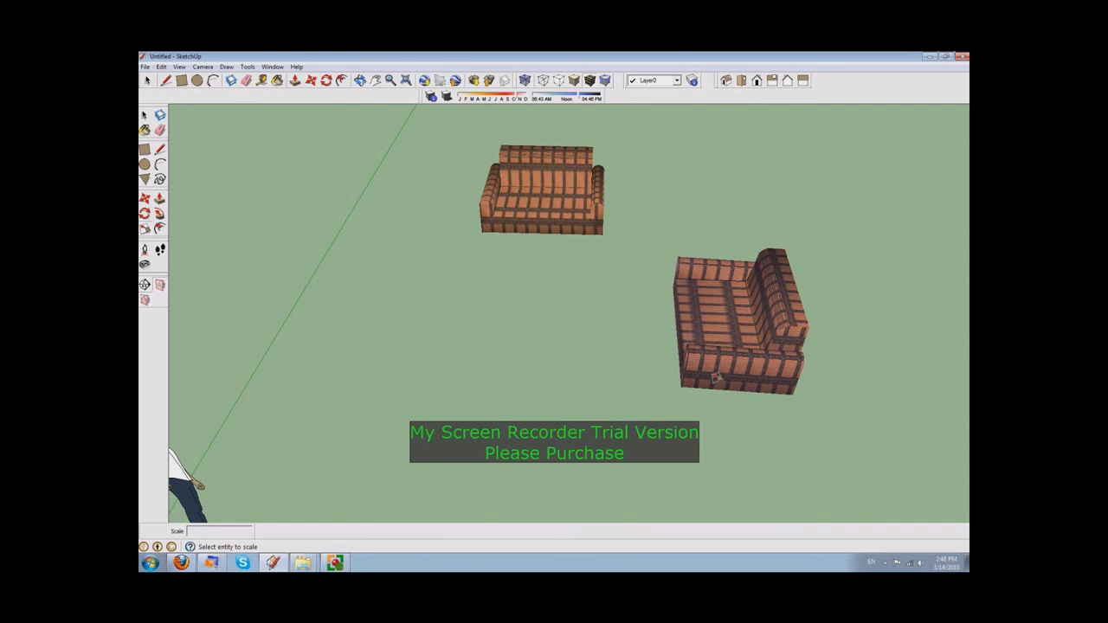
left_click(716, 358)
left_click_drag(746, 362, 736, 325)
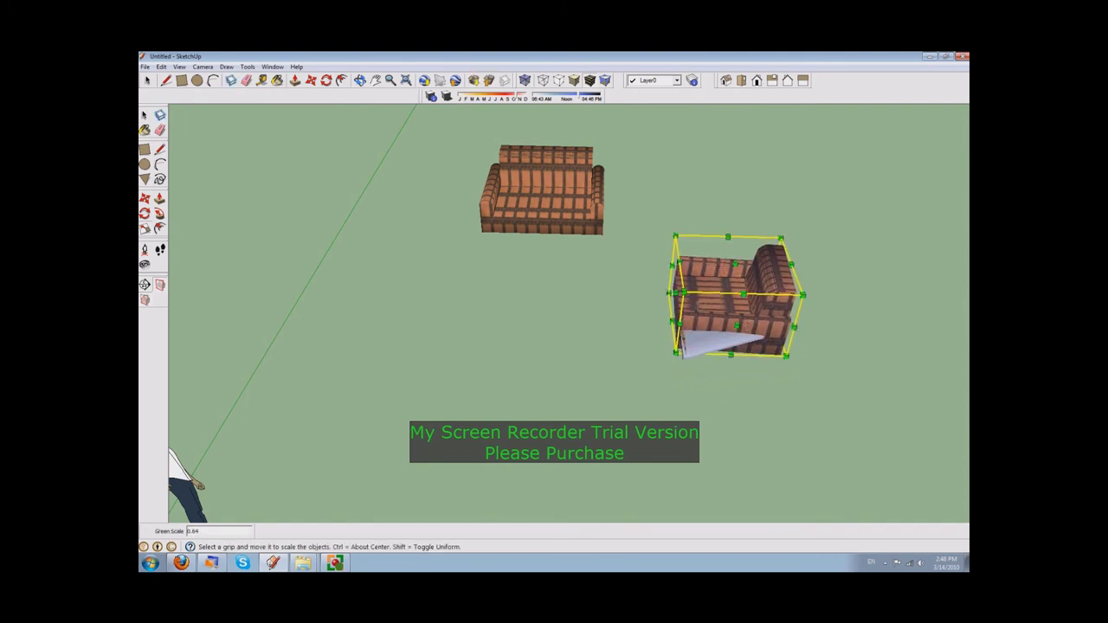
left_click_drag(676, 293, 693, 295)
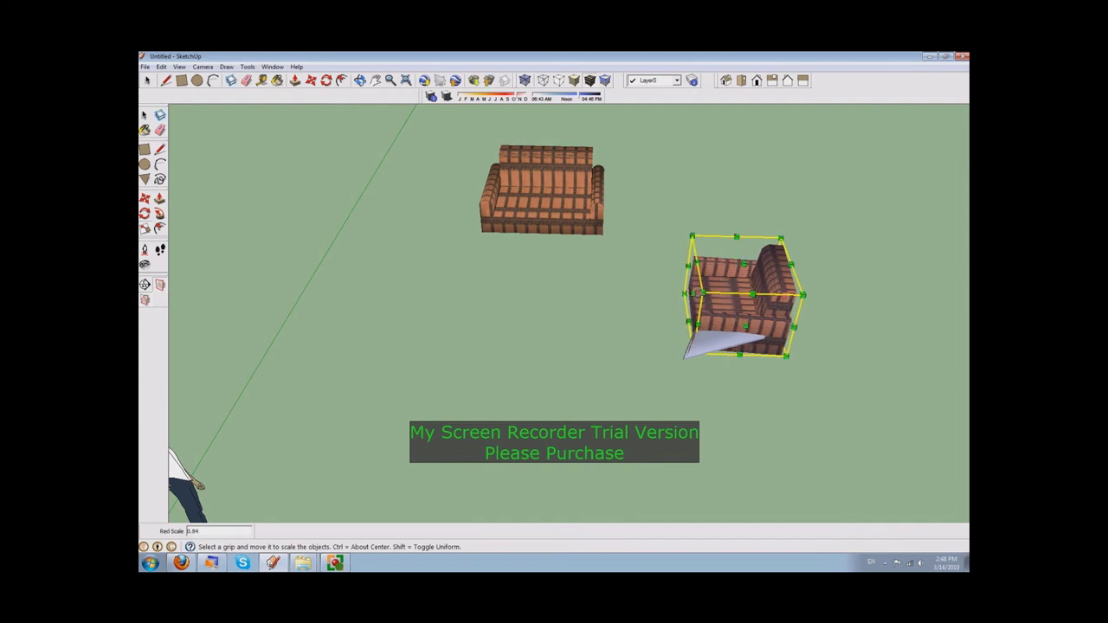
key("space")
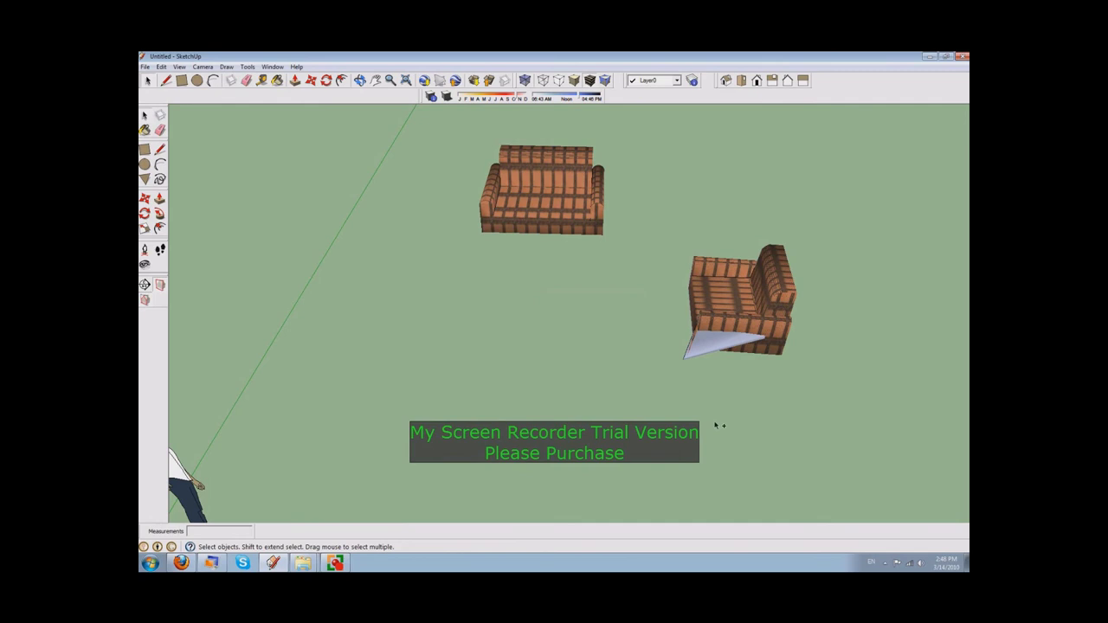
key("ctrl+z")
key("ctrl+z")
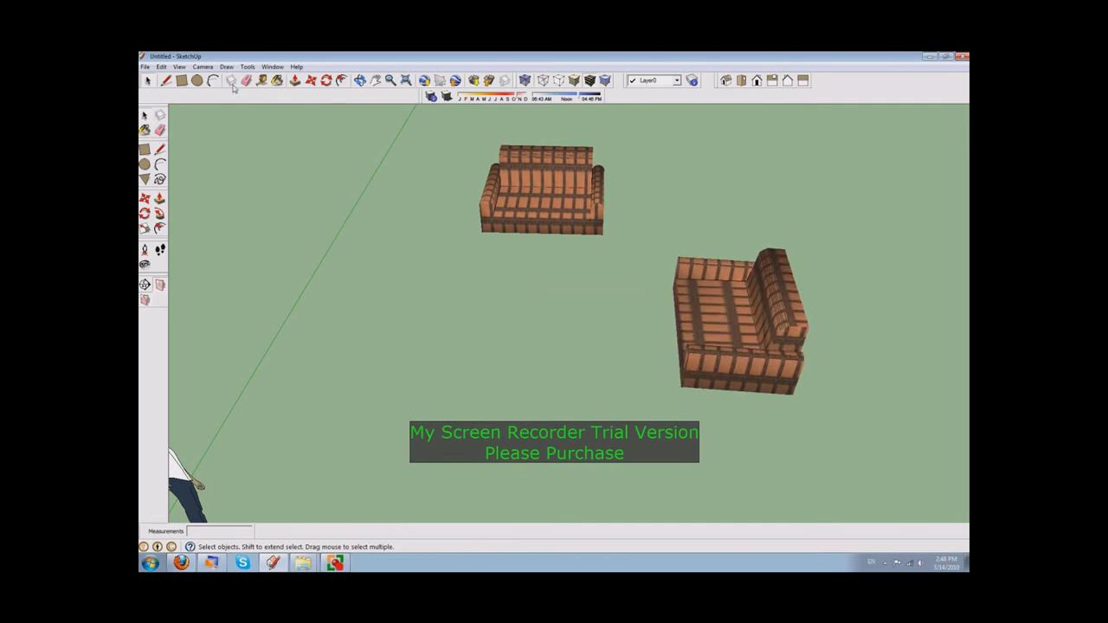
- Undo and redo to get back to the rotated, unscaled sofa copy
left_click(145, 227)
left_click(737, 368)
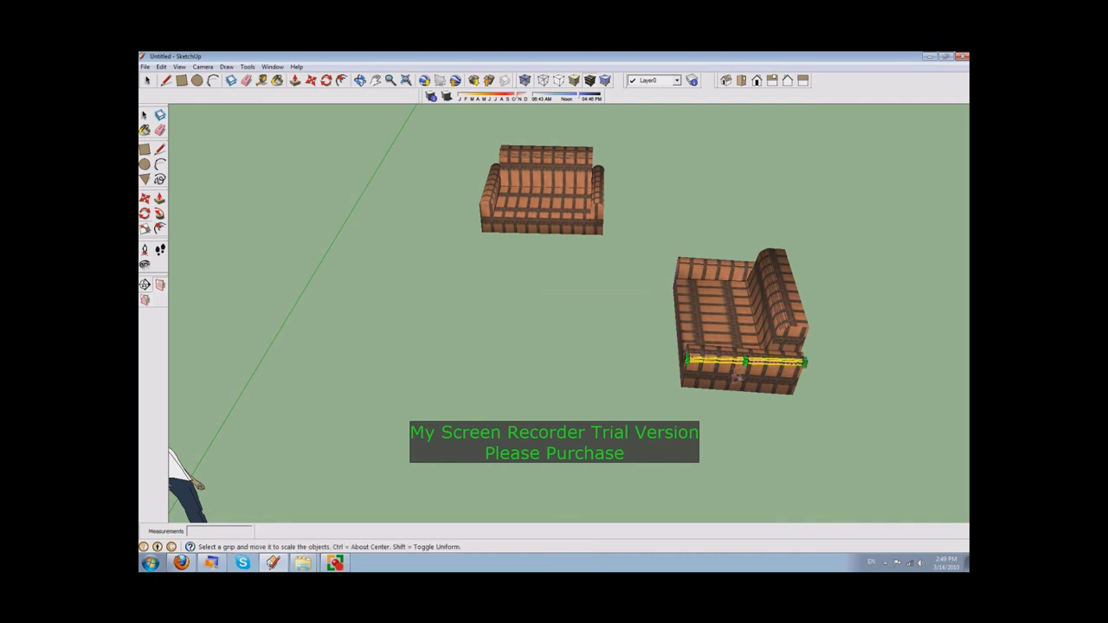
key("ctrl+z")
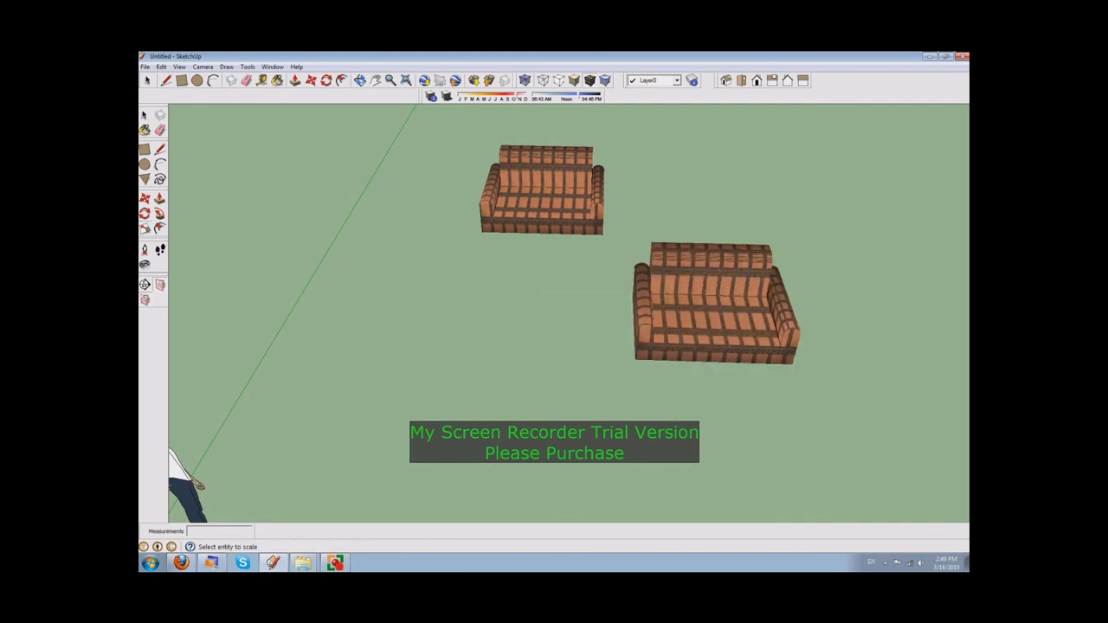
key("ctrl+z")
left_click(147, 80)
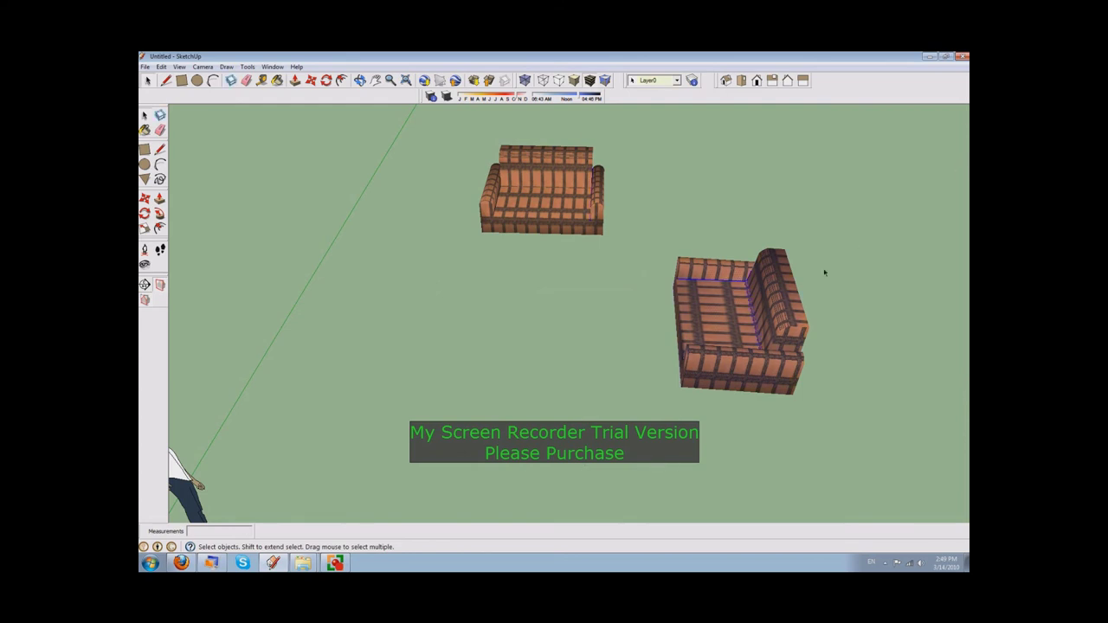
key("ctrl+z")
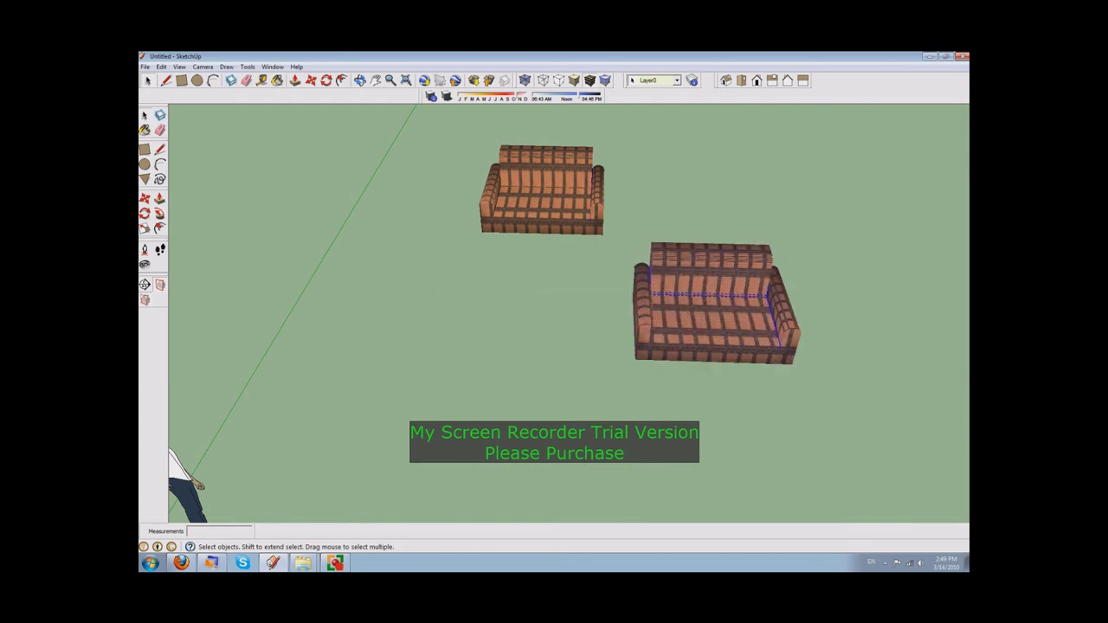
key("ctrl+z")
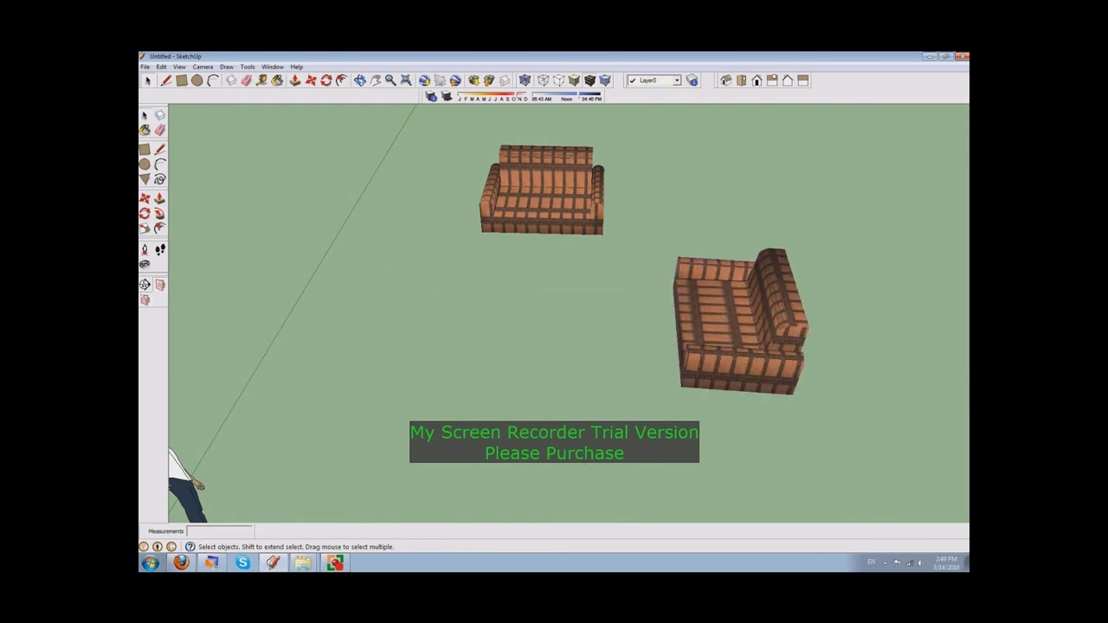
- Scale the copy's depth to about 0.70 and narrow its width into an armchair
key("s")
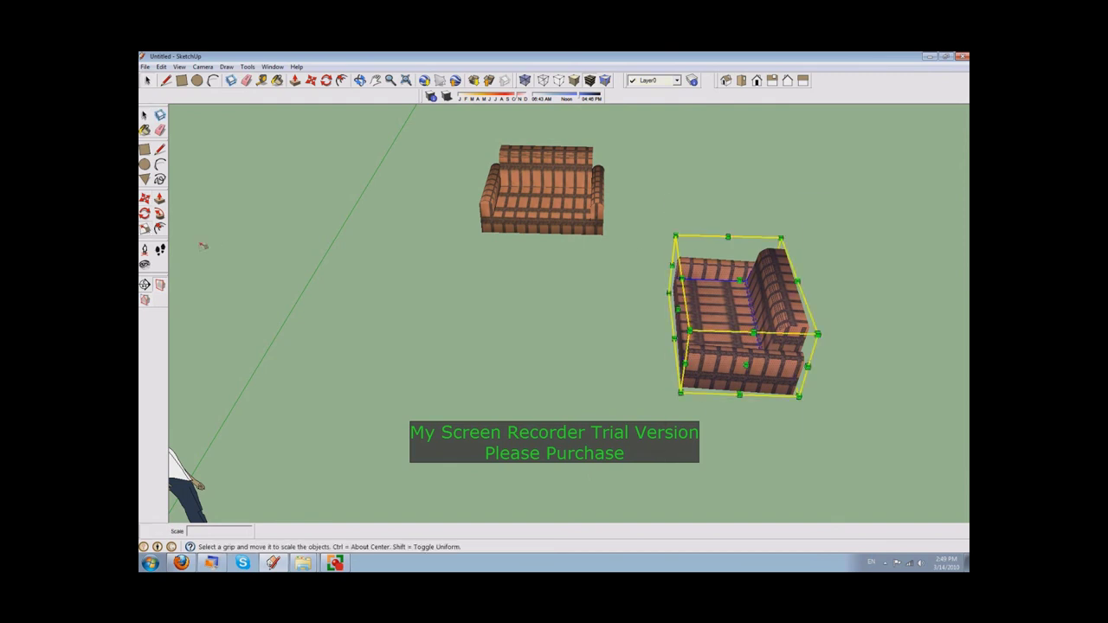
left_click_drag(743, 364, 739, 331)
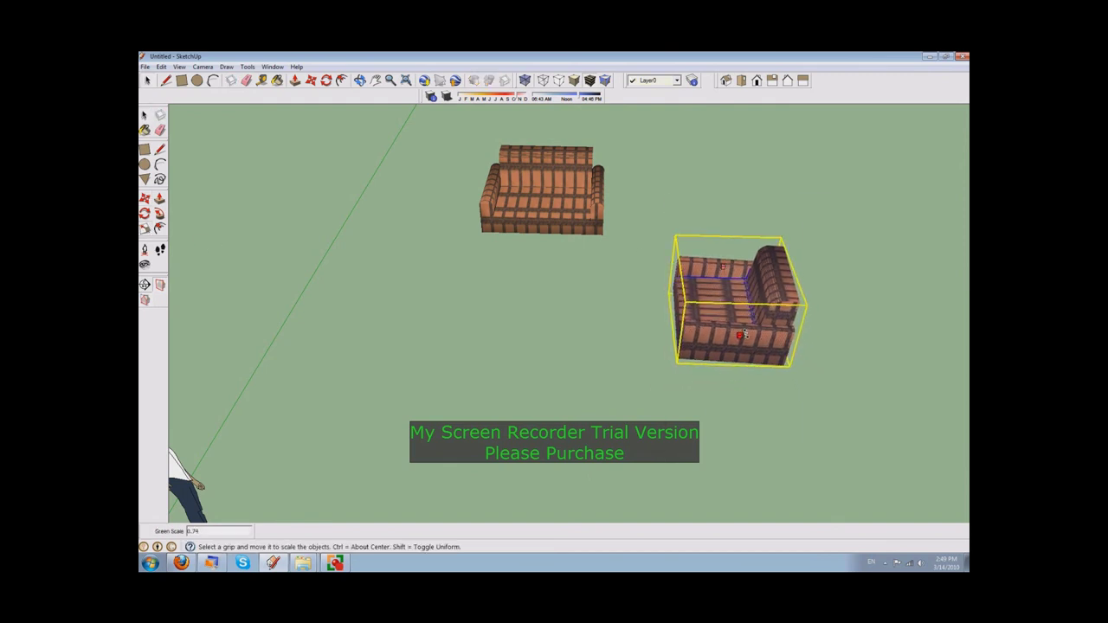
left_click_drag(676, 295, 694, 295)
left_click(148, 79)
left_click(264, 192)
- Move the armchair left, closer to the original sofa, and orbit to review both pieces
left_click(310, 80)
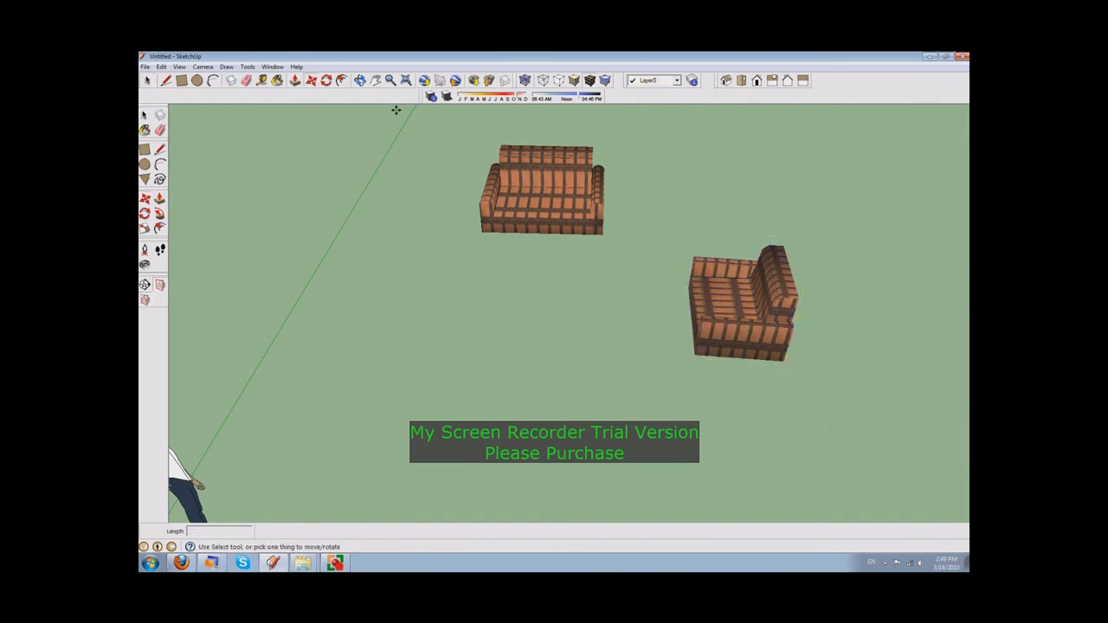
mouse_move(731, 305)
left_mouse_down()
mouse_move(686, 286)
mouse_move(690, 307)
left_mouse_up()
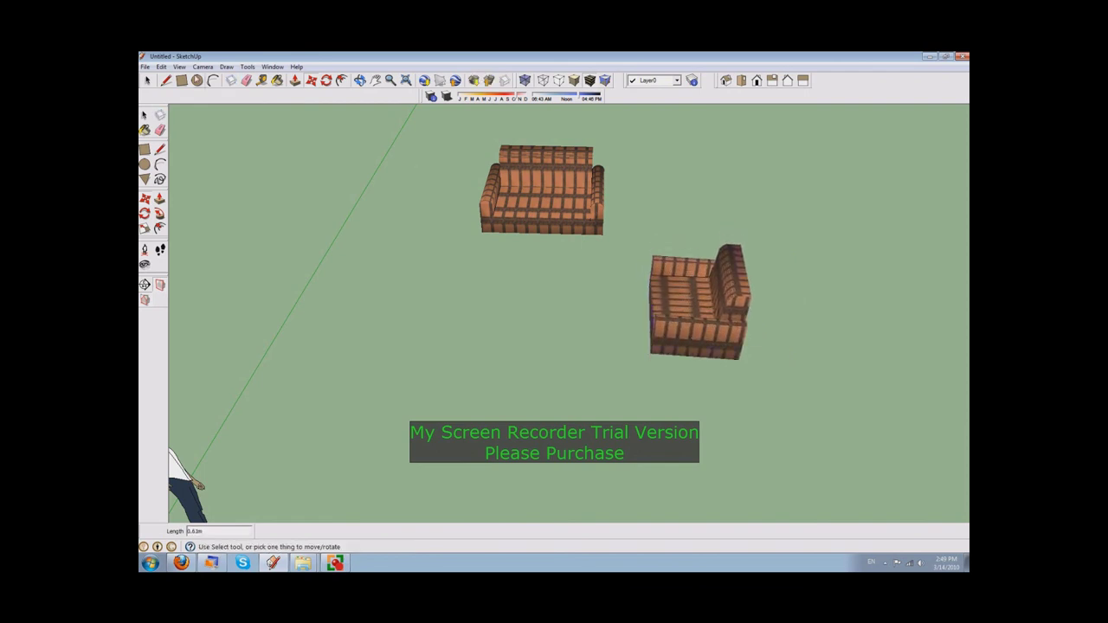
left_click(342, 80)
mouse_move(519, 285)
left_mouse_down()
mouse_move(566, 302)
mouse_move(797, 231)
mouse_move(660, 341)
mouse_move(760, 302)
mouse_move(786, 376)
mouse_move(705, 401)
mouse_move(628, 361)
left_mouse_up()
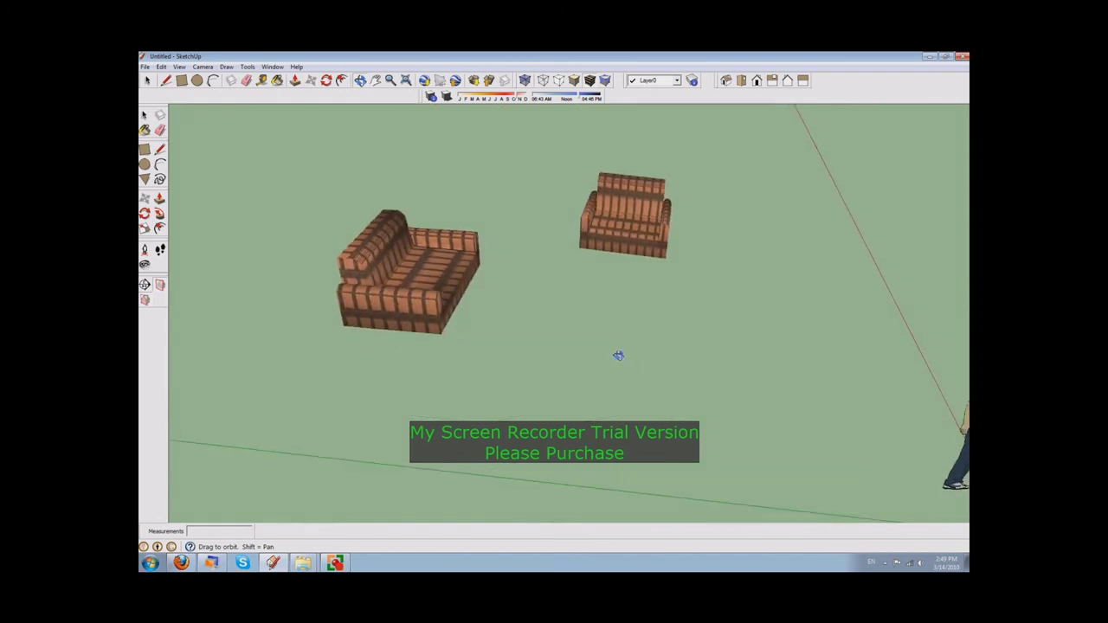
left_click(184, 563)
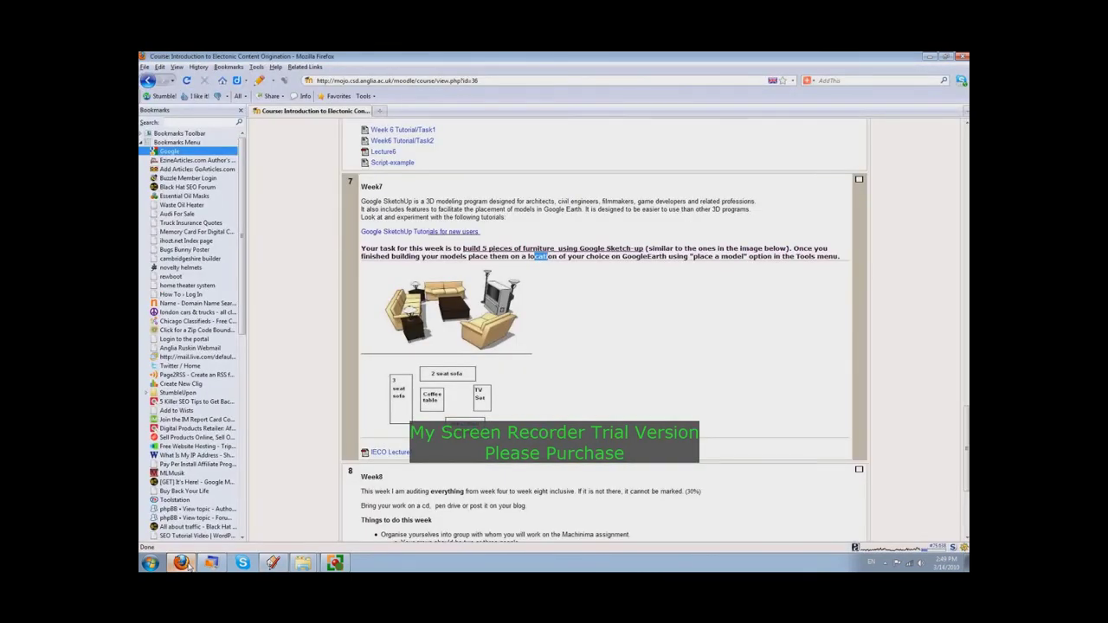
left_click(275, 563)
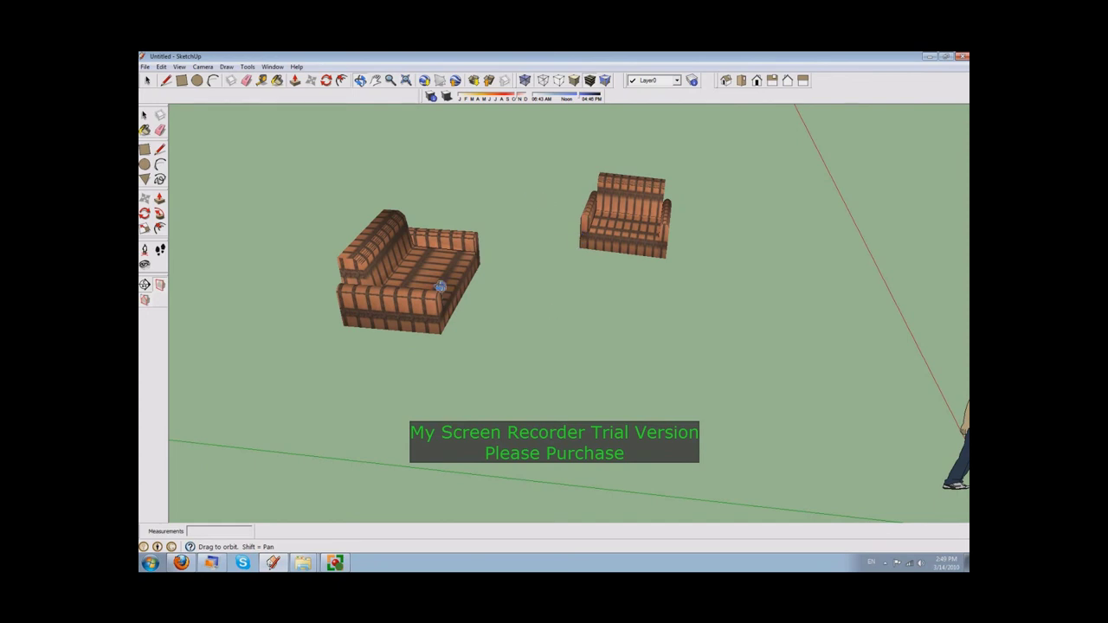
- Draw a roughly 1.38m by 1.93m ground rectangle and pull it up about 1.03m into a box
left_click(182, 82)
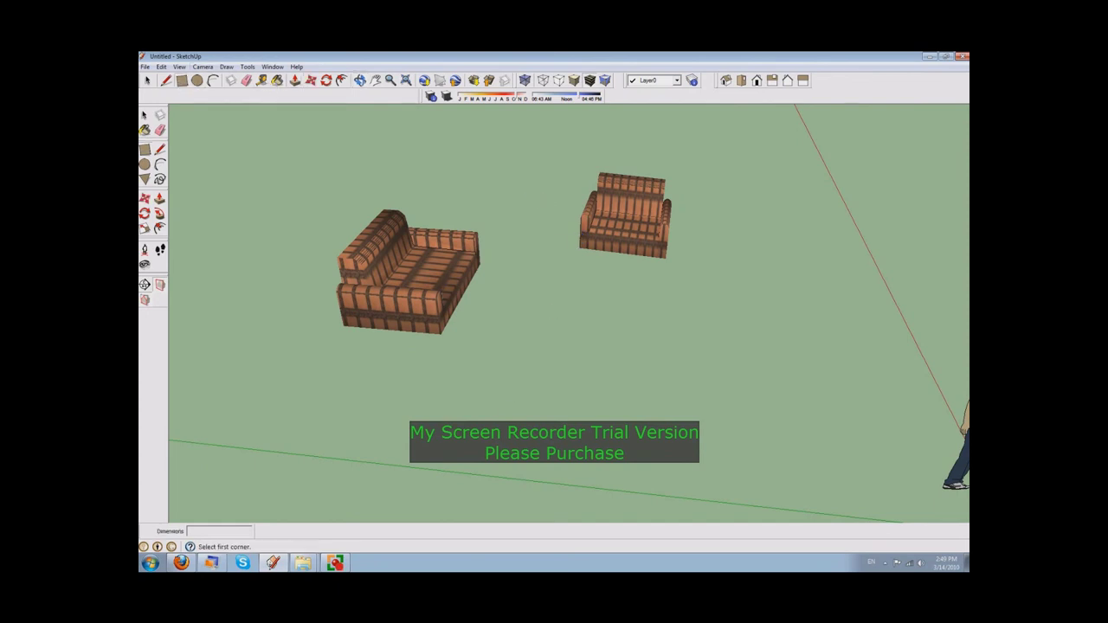
left_click(497, 368)
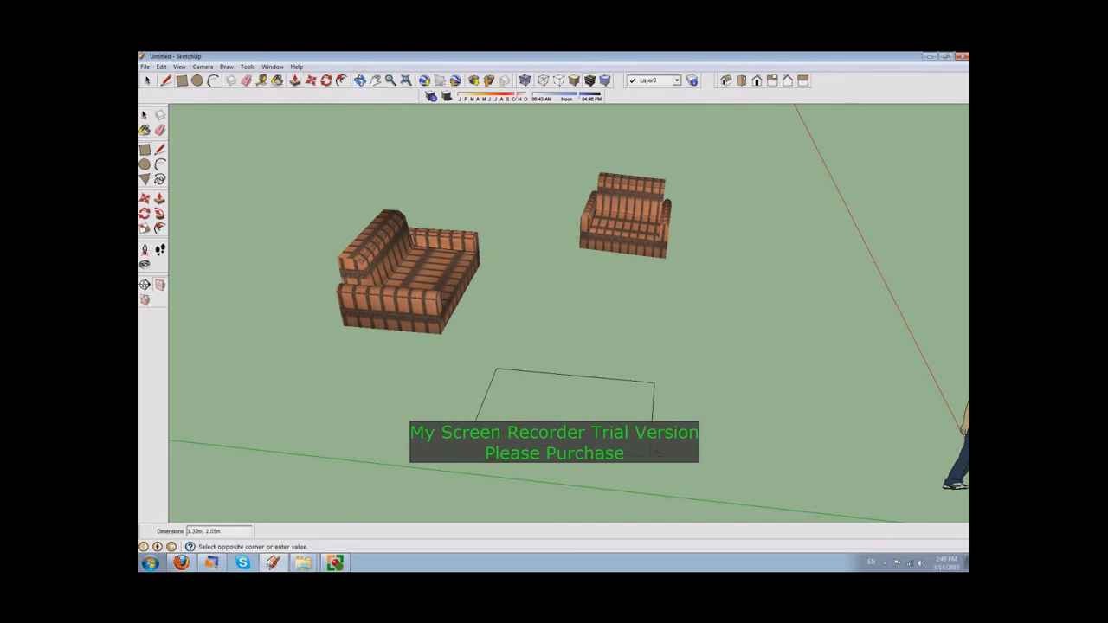
left_click(645, 452)
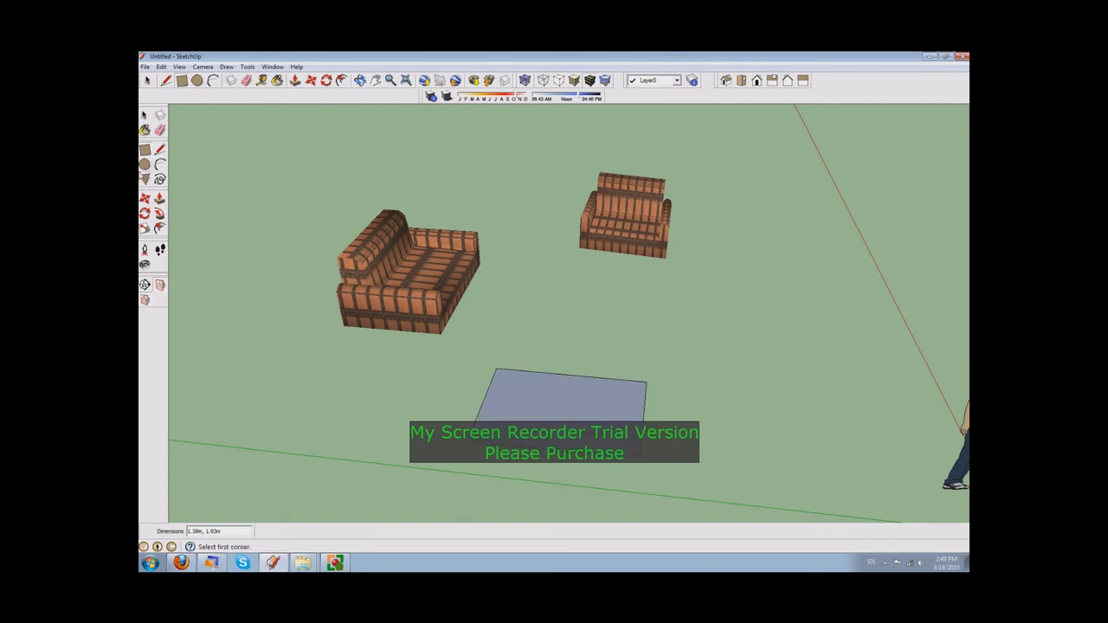
left_click(295, 81)
left_click_drag(527, 398, 539, 339)
left_click(360, 81)
left_click_drag(646, 287, 383, 312)
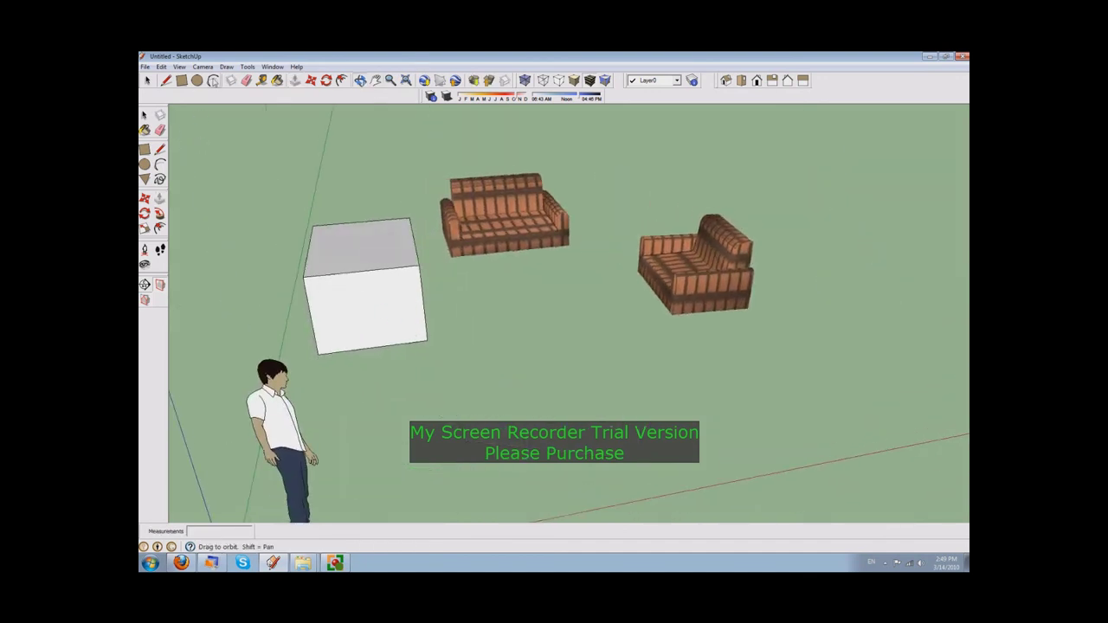
left_click(182, 80)
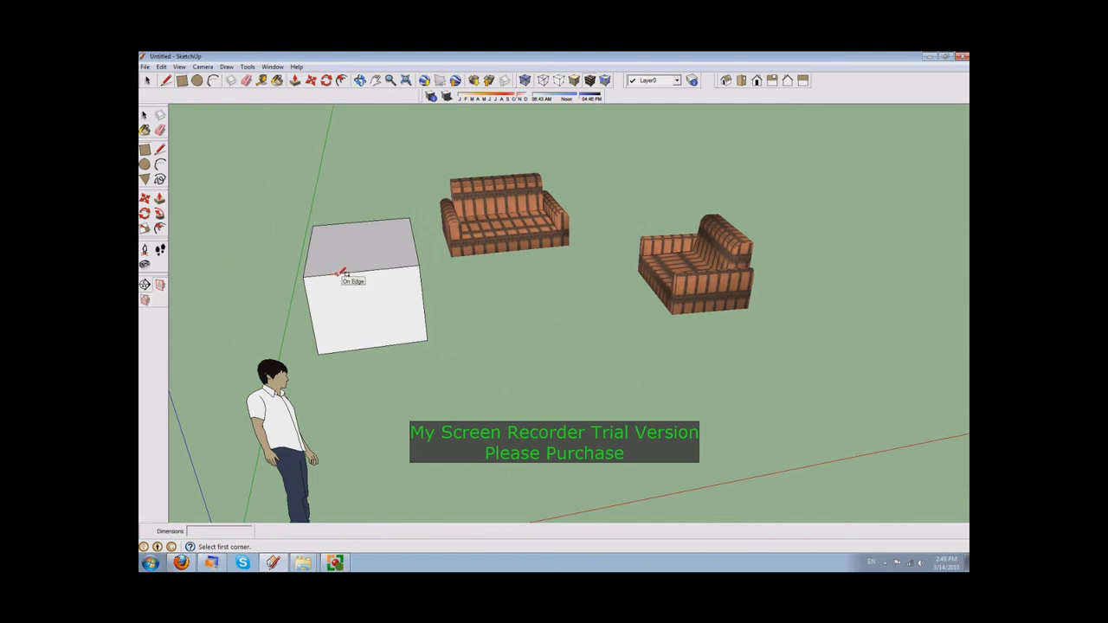
- Outline the upper corner section on the box side and push it away, leaving an L shape
left_click(159, 149)
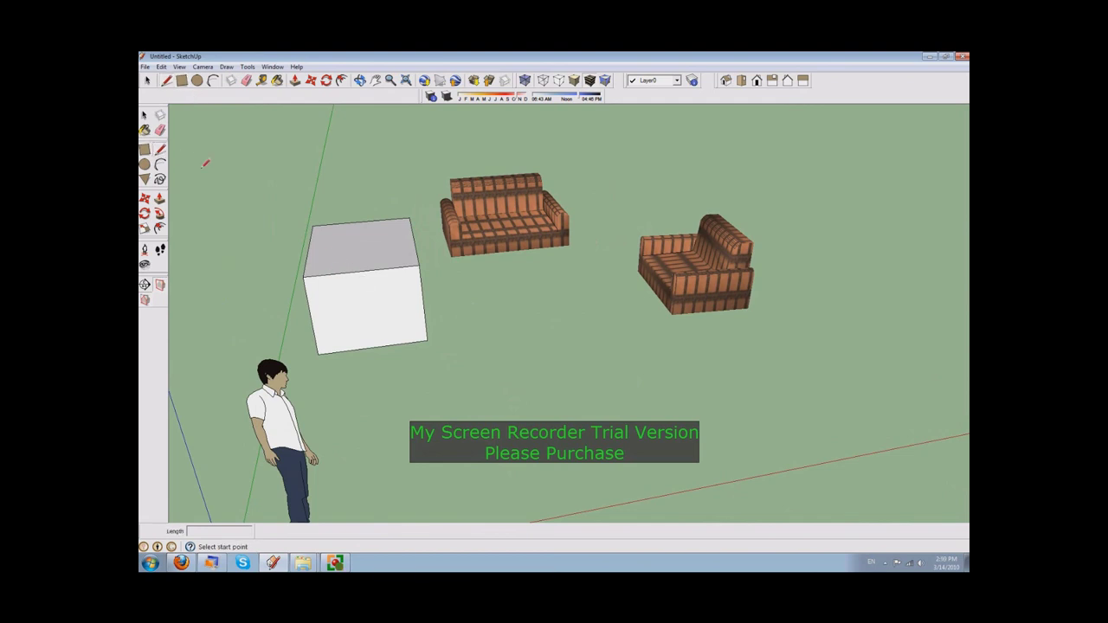
left_click(329, 275)
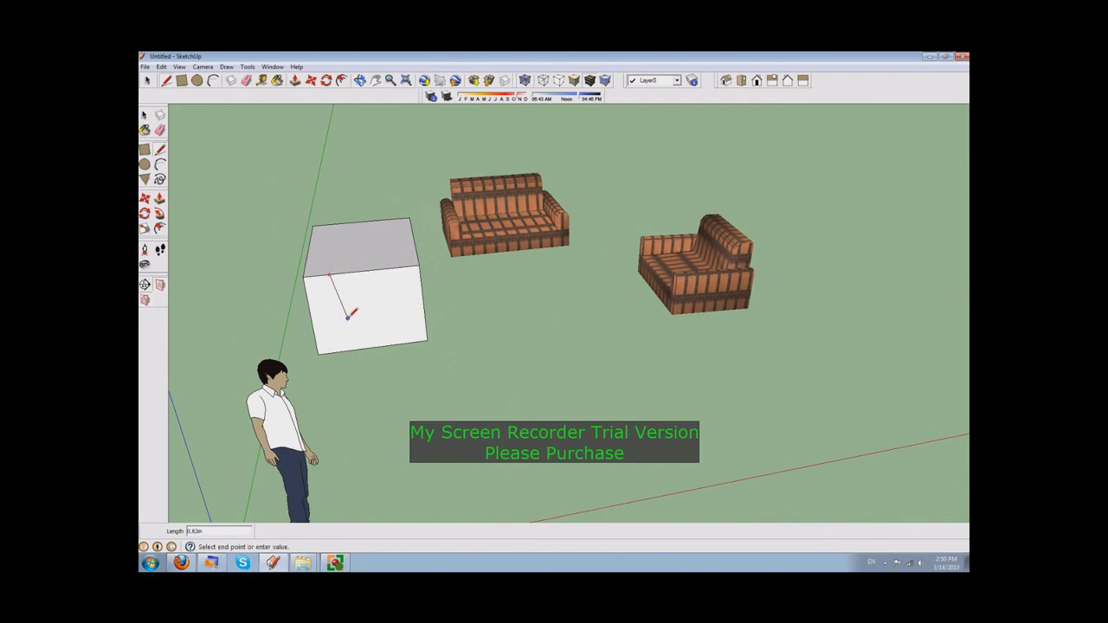
left_click(347, 318)
left_click(422, 309)
left_click(420, 264)
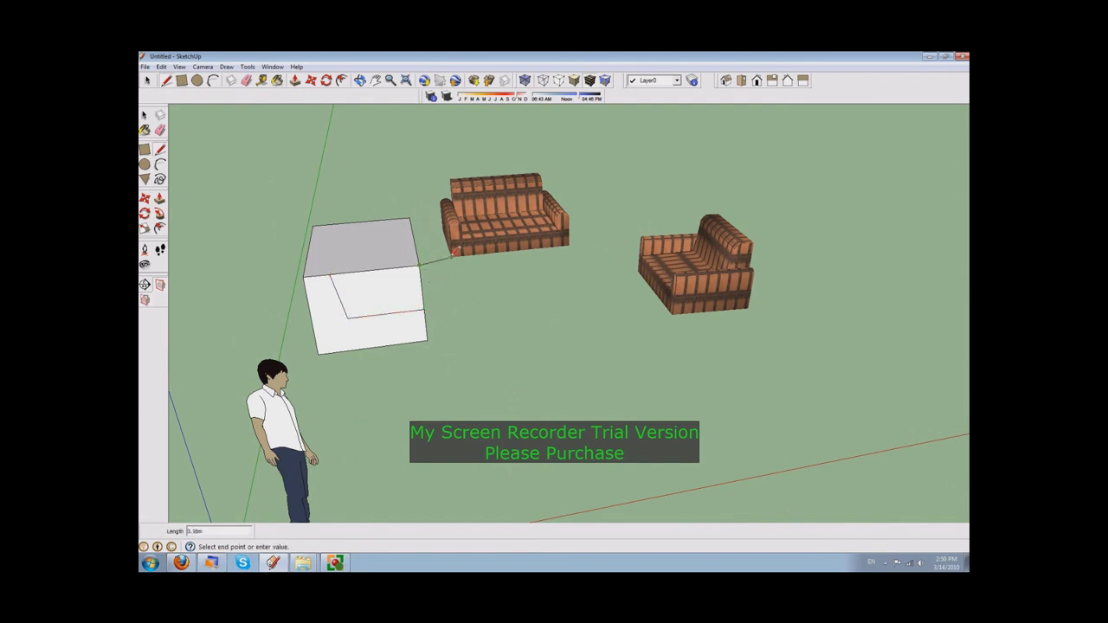
left_click(331, 275)
left_click(295, 79)
left_click_drag(394, 298, 391, 226)
left_click(391, 227)
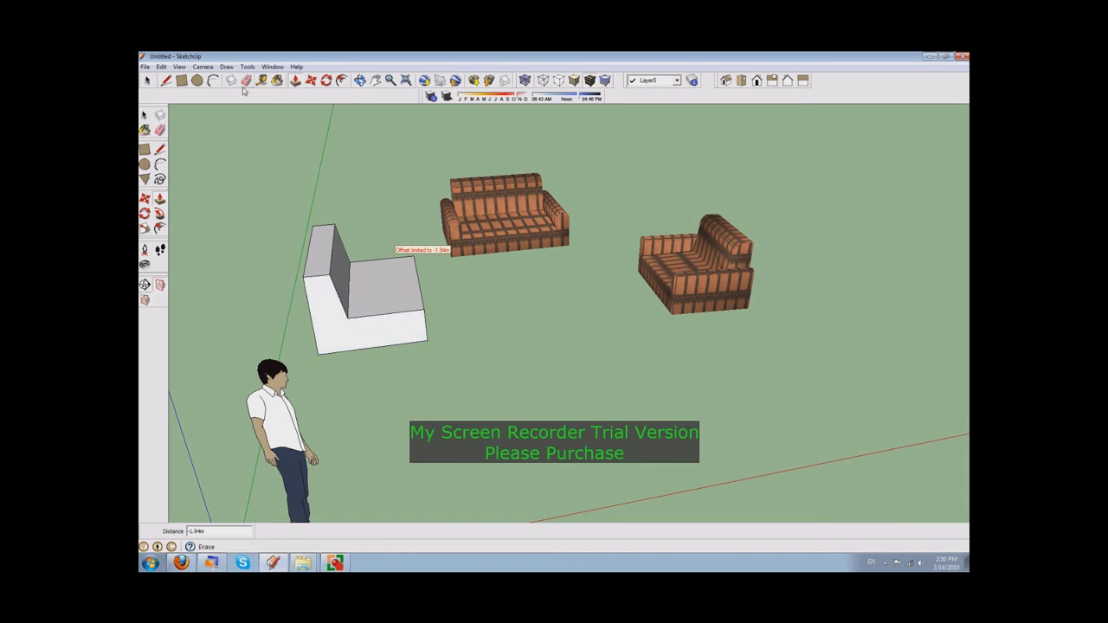
- Start a rectangle on the L-block's front face and zoom in
left_click(182, 79)
left_click(330, 348)
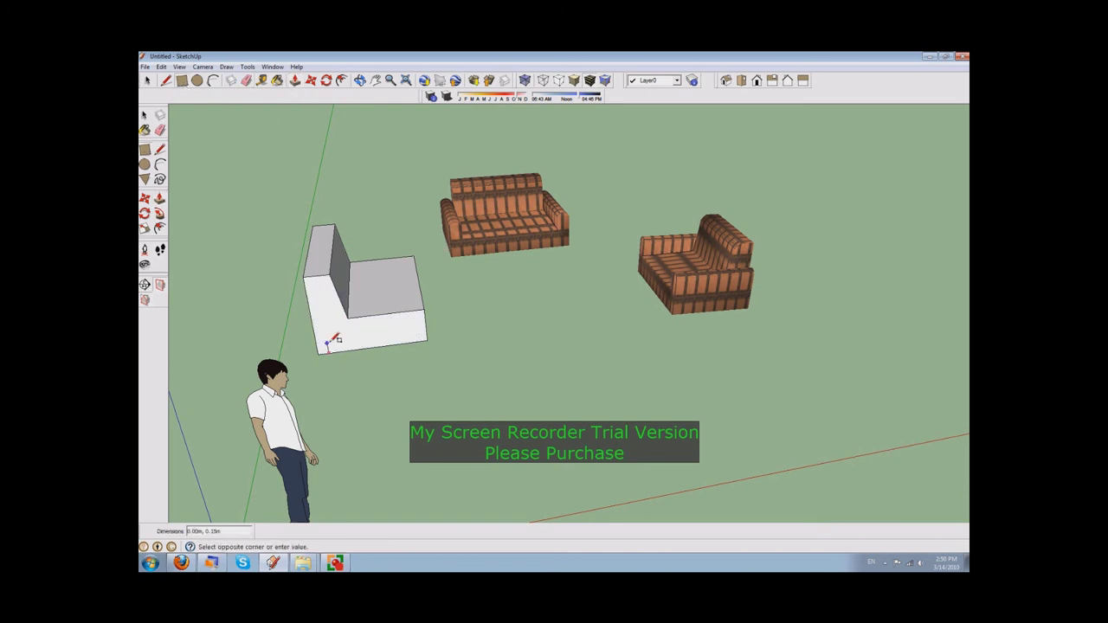
scroll(330, 344, "up", 3)
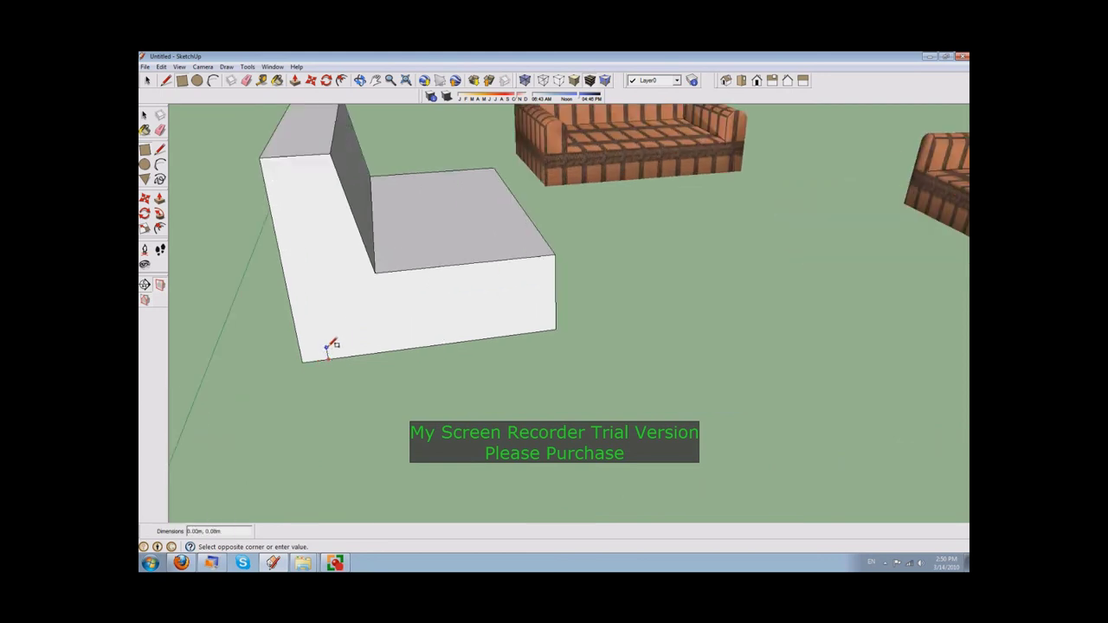